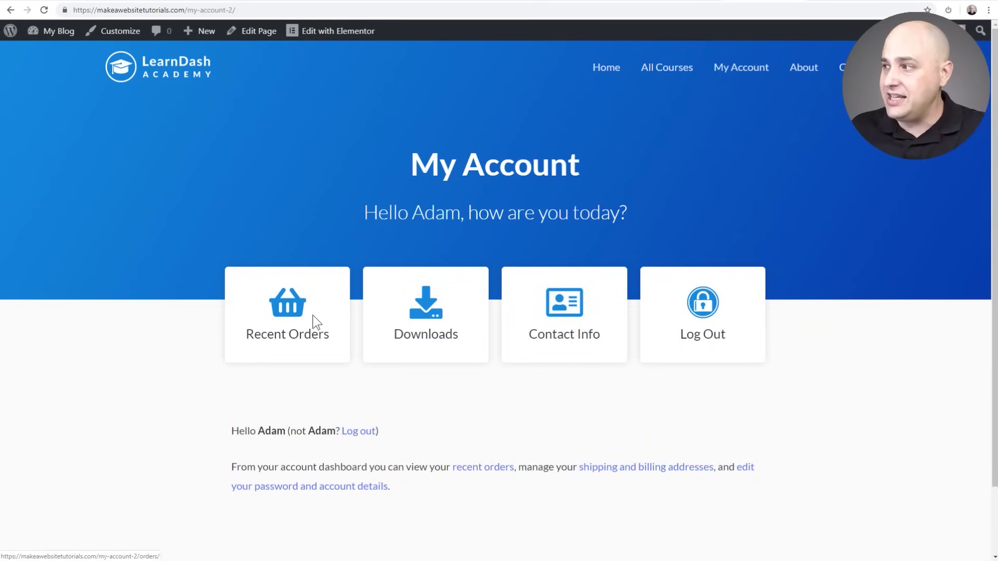
# - Browse the customized My Account page's recent orders, including the order's details, and its downloads and contact info sections
pyautogui.click(291, 310)
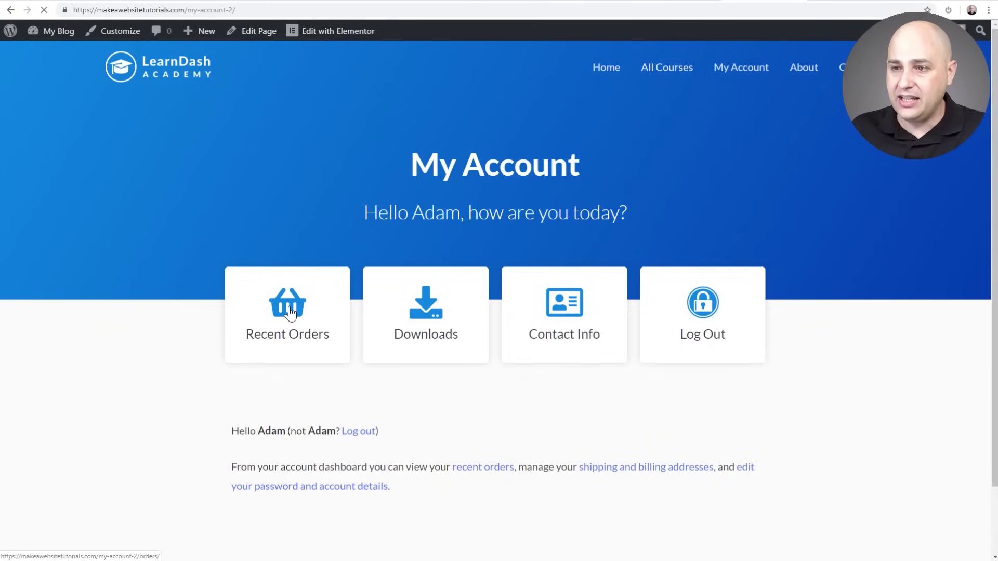
pyautogui.scroll(-2, 290, 310)
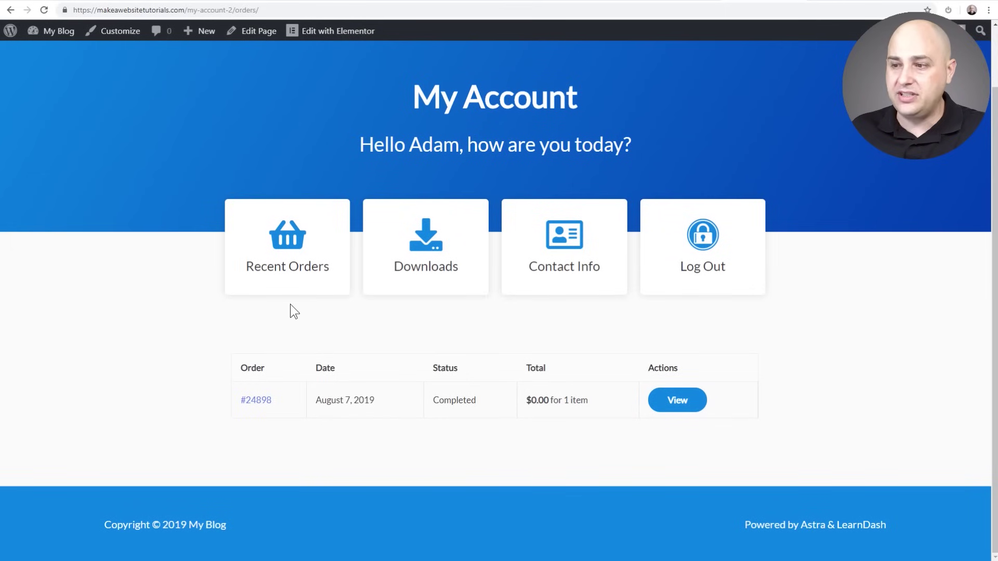
pyautogui.click(685, 405)
pyautogui.scroll(-3, 608, 344)
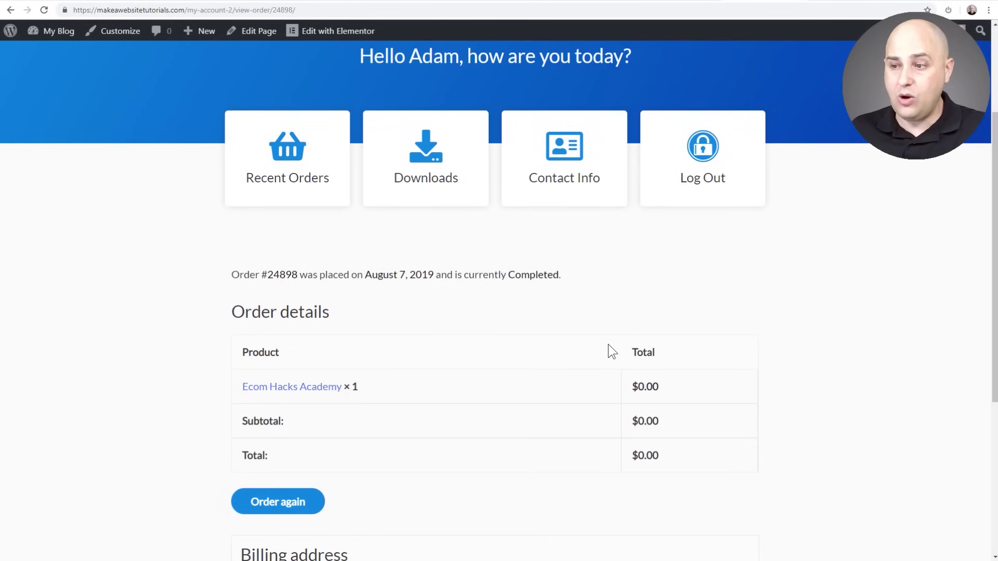
pyautogui.scroll(3, 567, 322)
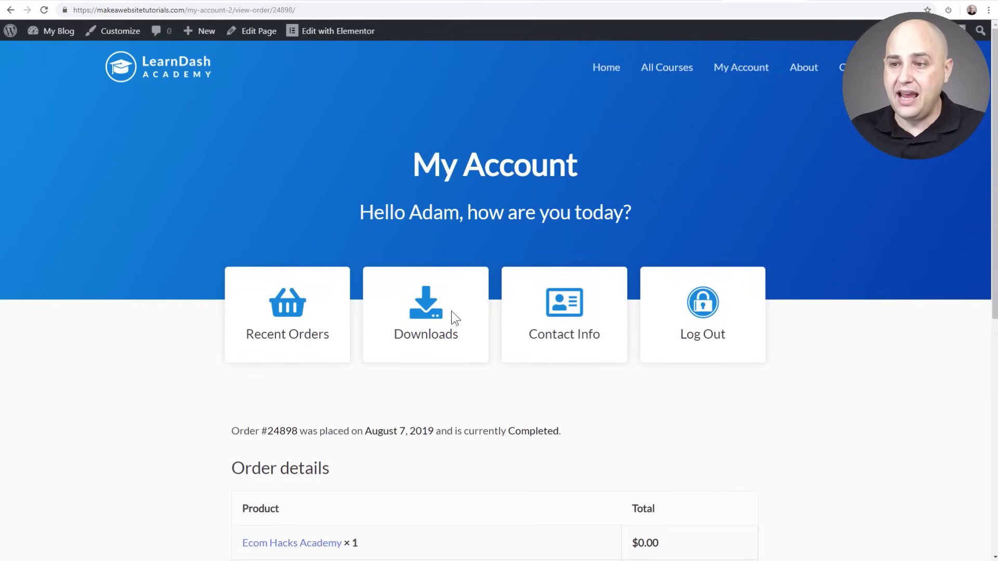
pyautogui.click(429, 315)
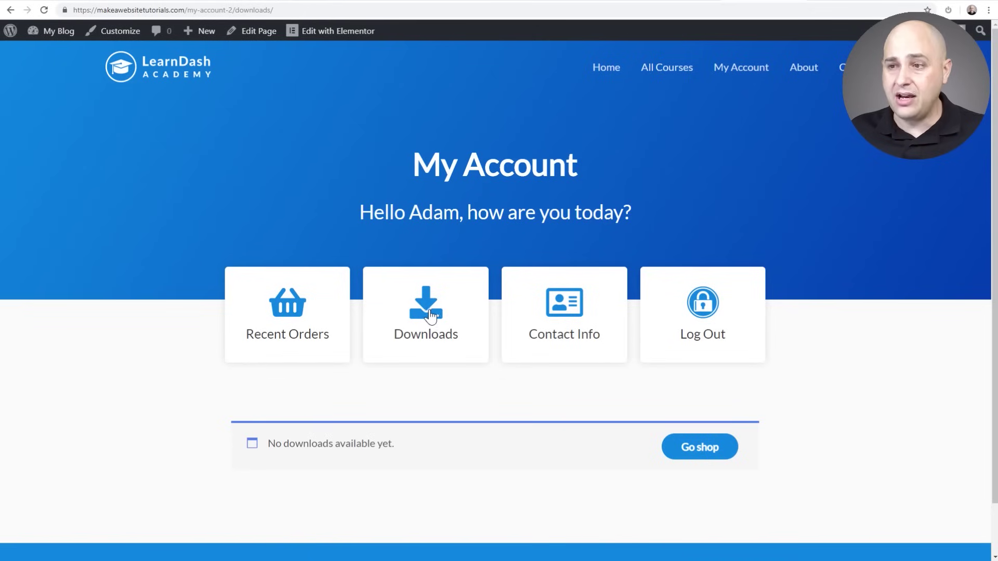
pyautogui.click(563, 315)
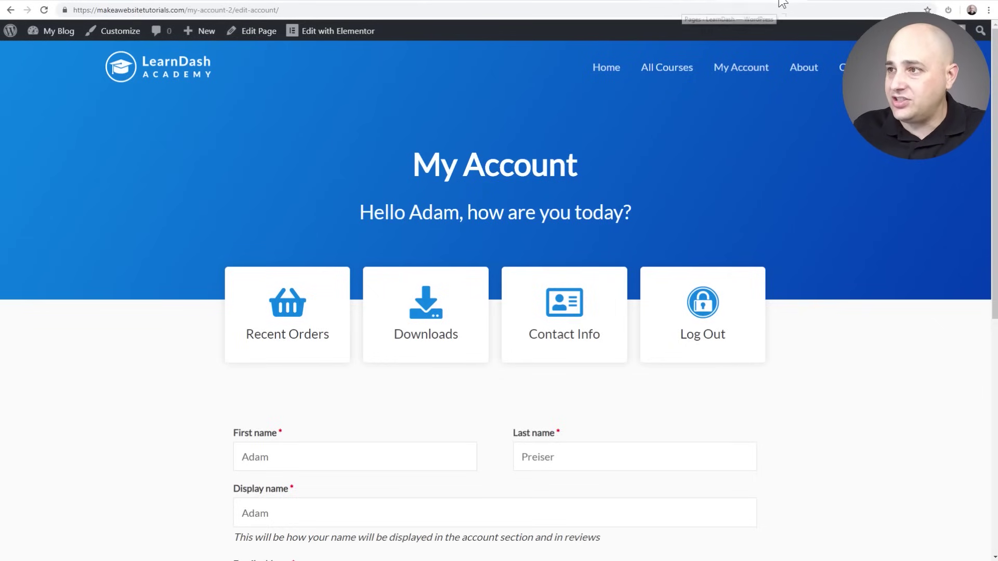
# - Switch to the learndash.local site's default My account page and look over its layout
pyautogui.click(836, 3)
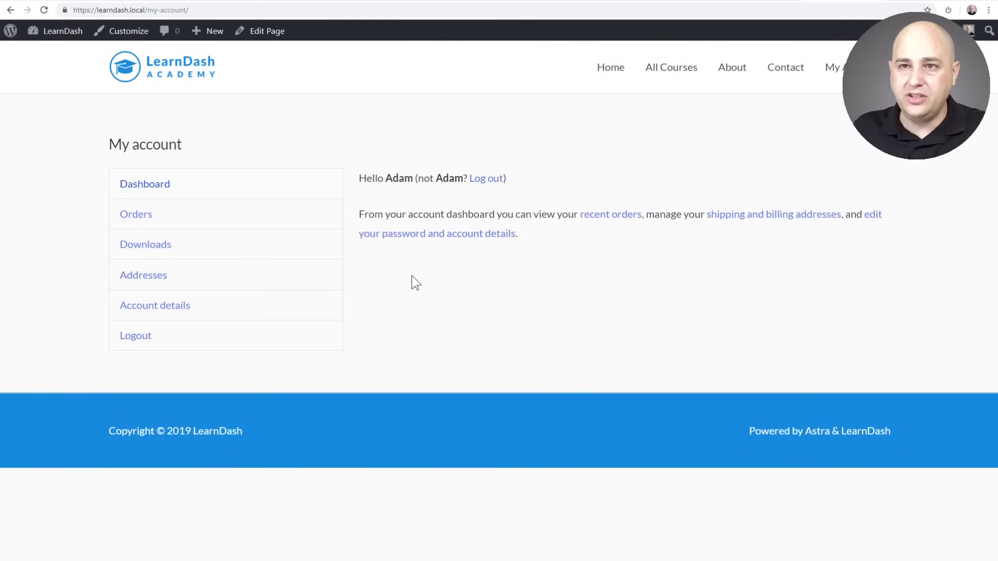
pyautogui.moveTo(60, 38)
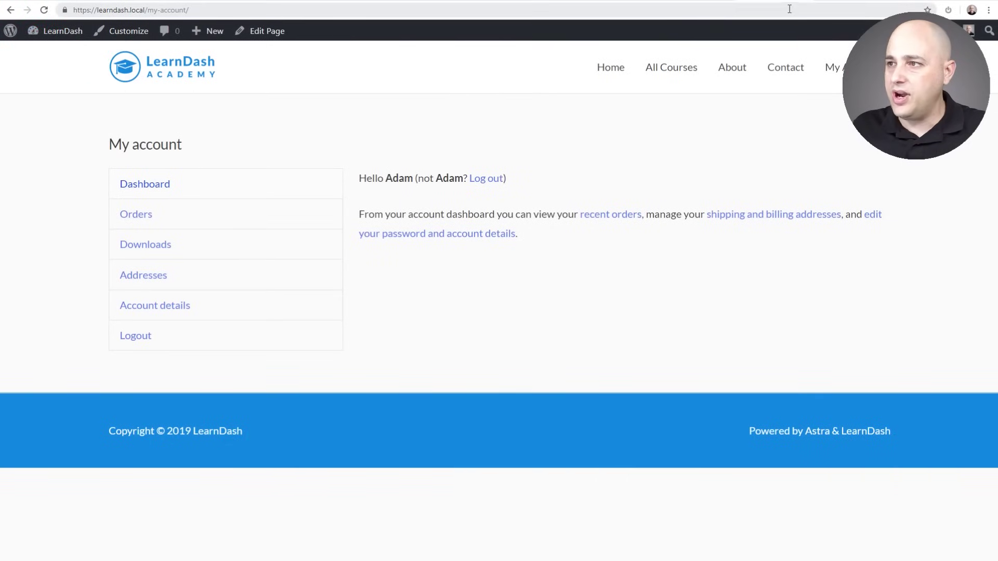
pyautogui.click(834, 3)
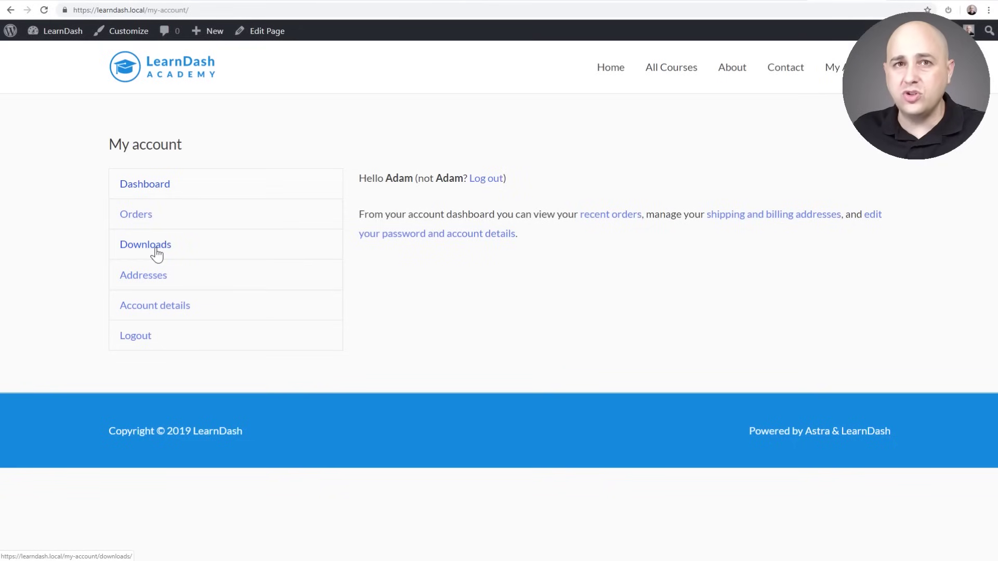
# - Open the advanced WooCommerce settings in the learndash.local admin and examine the Account endpoints section
pyautogui.click(772, 1)
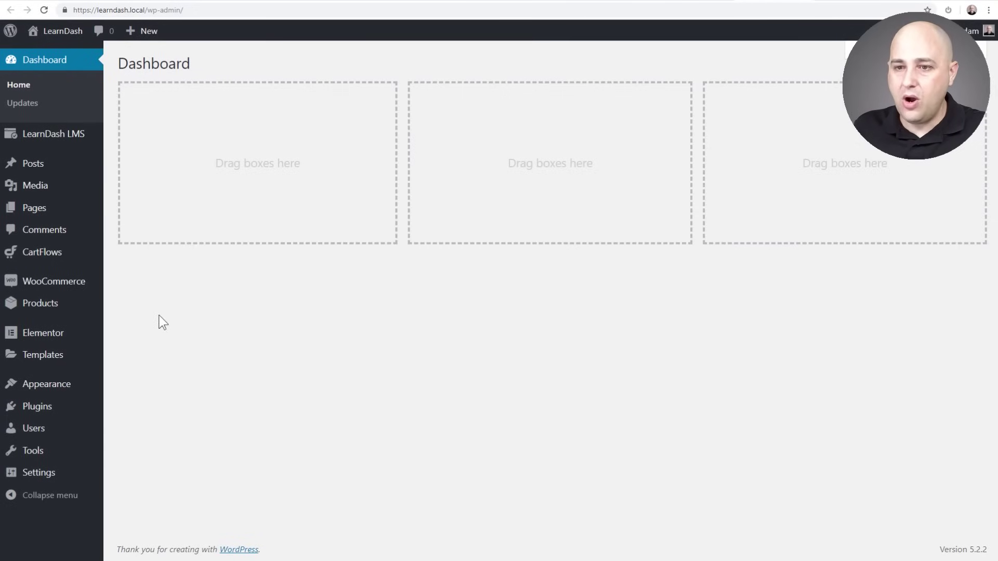
pyautogui.moveTo(76, 294)
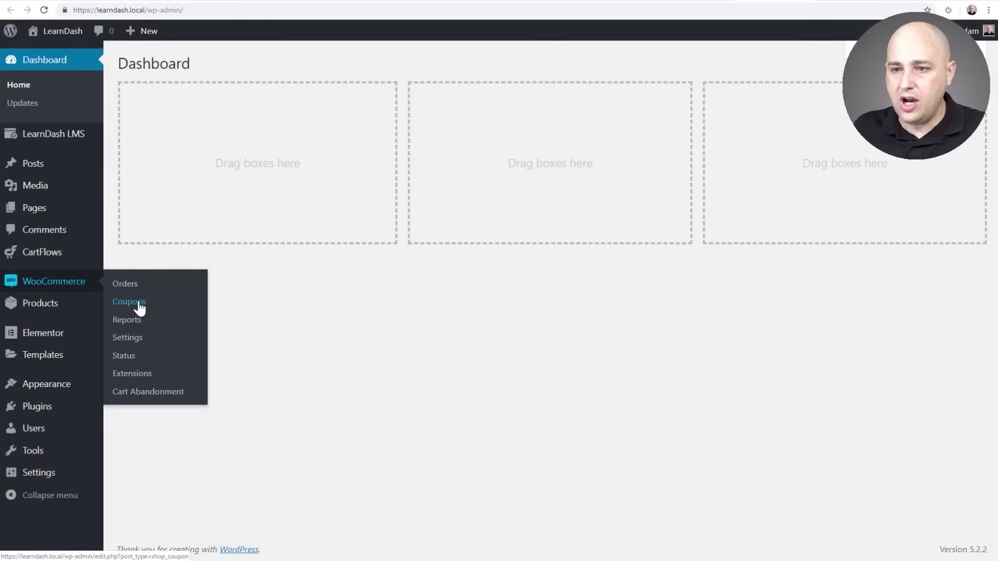
pyautogui.click(134, 339)
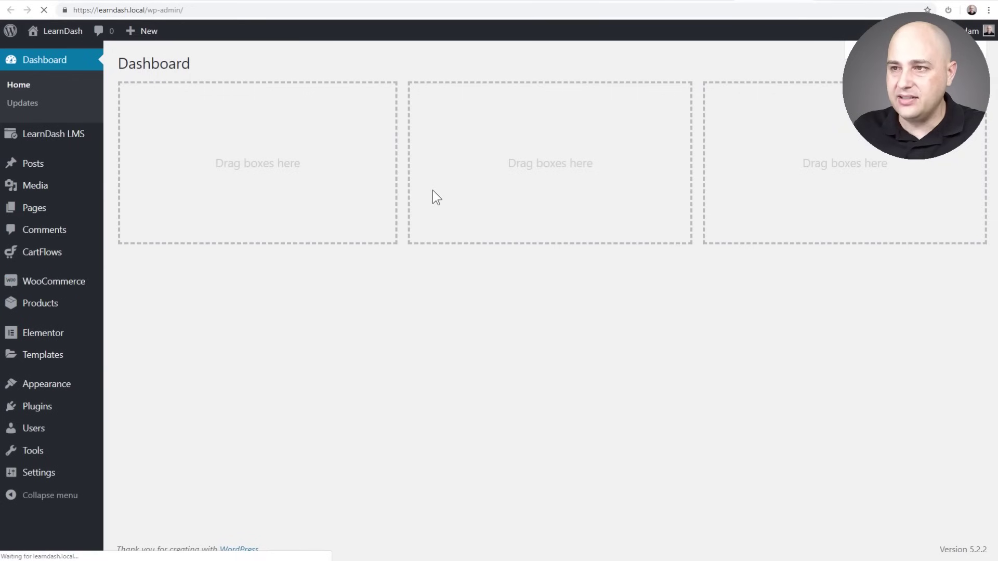
pyautogui.click(518, 77)
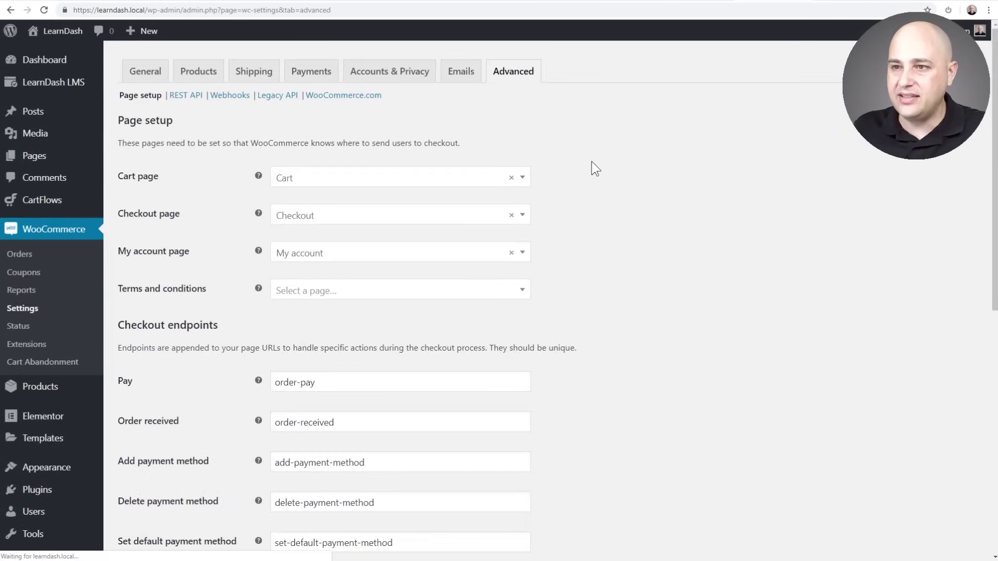
pyautogui.scroll(-5, 580, 161)
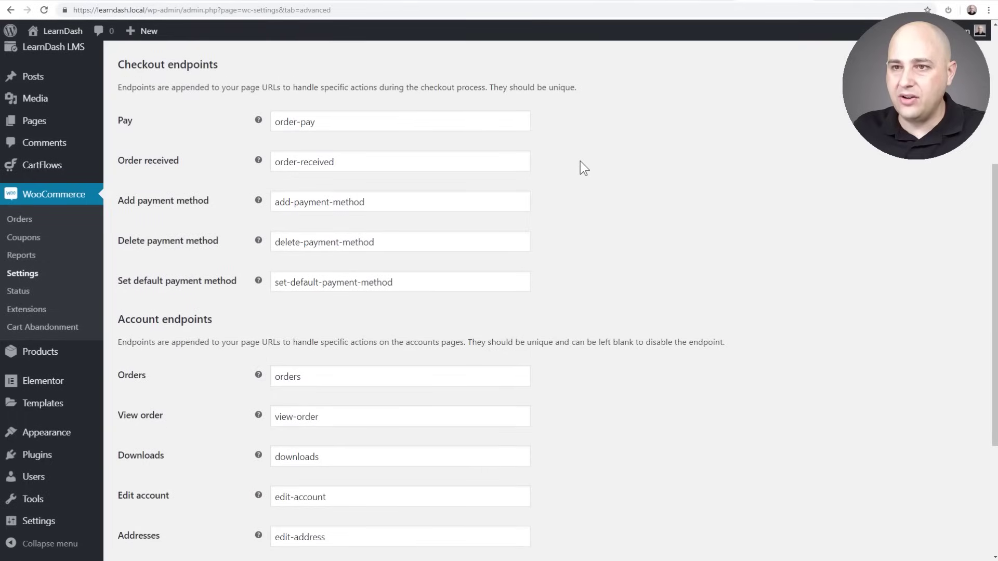
pyautogui.scroll(-4, 580, 162)
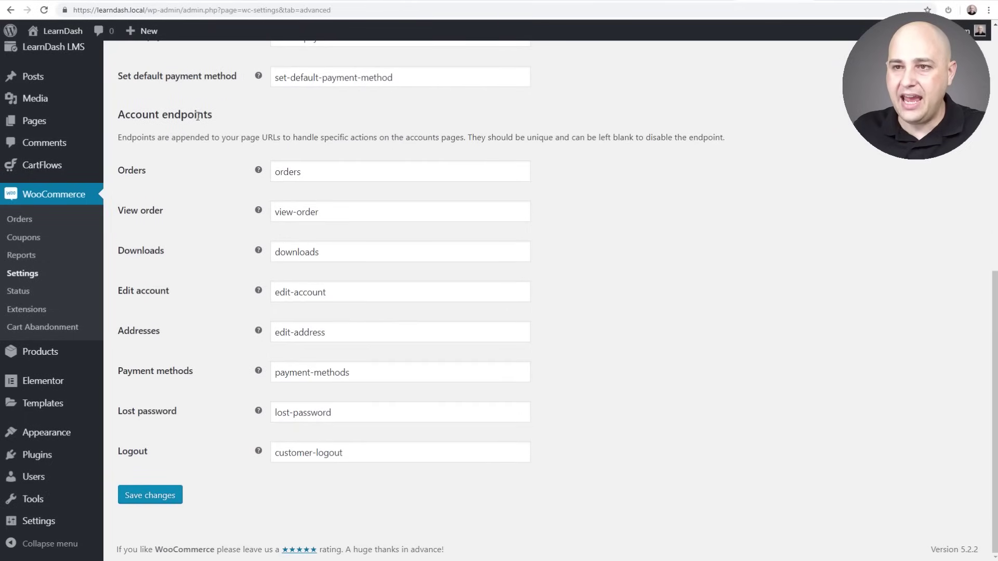
pyautogui.moveTo(222, 114); pyautogui.dragTo(121, 119)
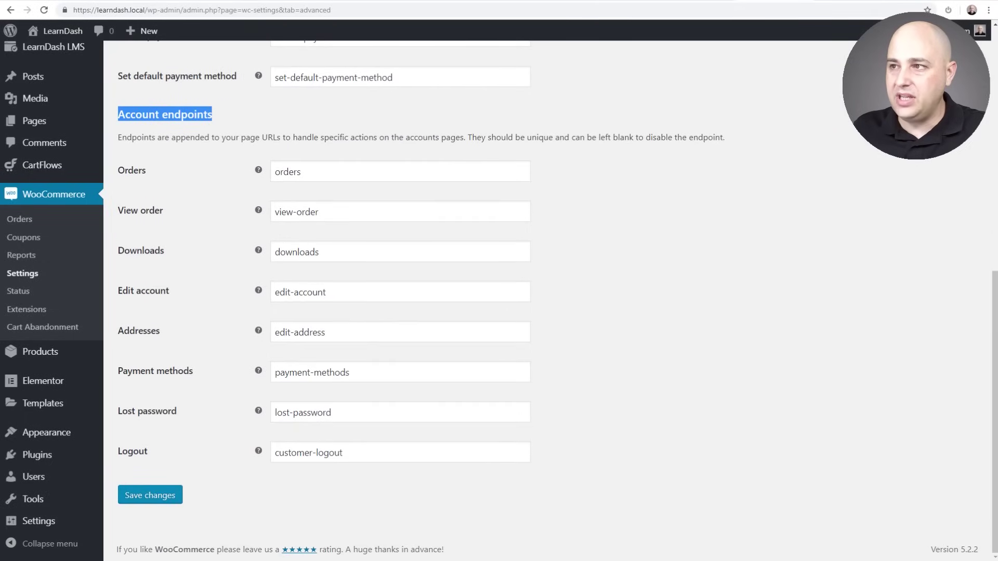
# - Compare the Orders endpoint in the WooCommerce settings with the URL of the Orders section on the My account page
pyautogui.click(849, 1)
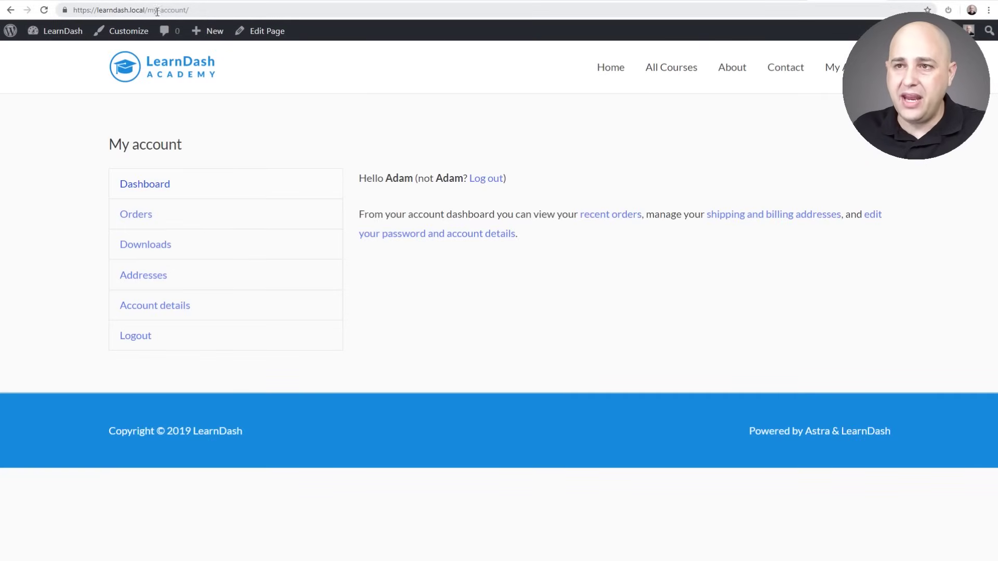
pyautogui.click(775, 2)
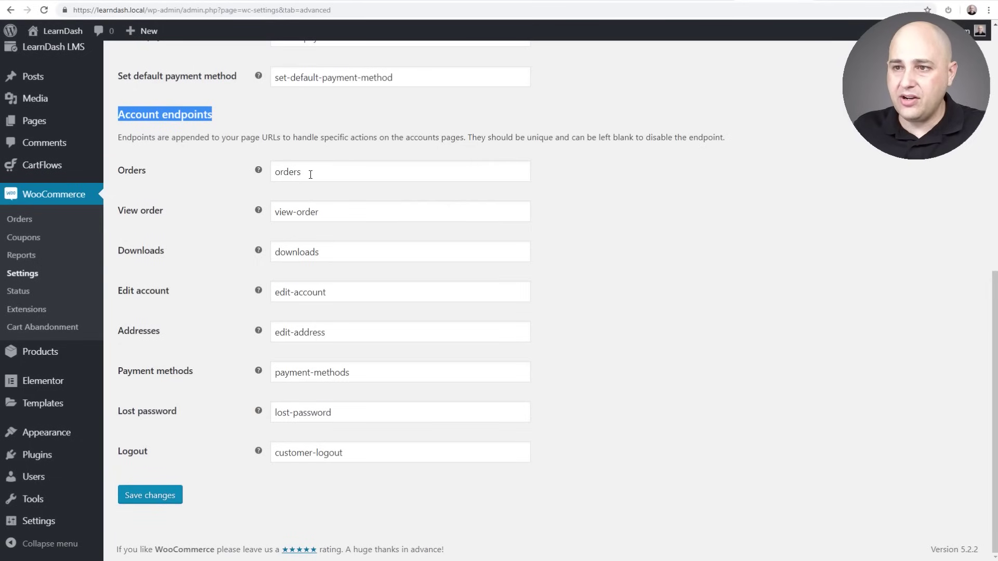
pyautogui.moveTo(310, 175); pyautogui.dragTo(276, 175)
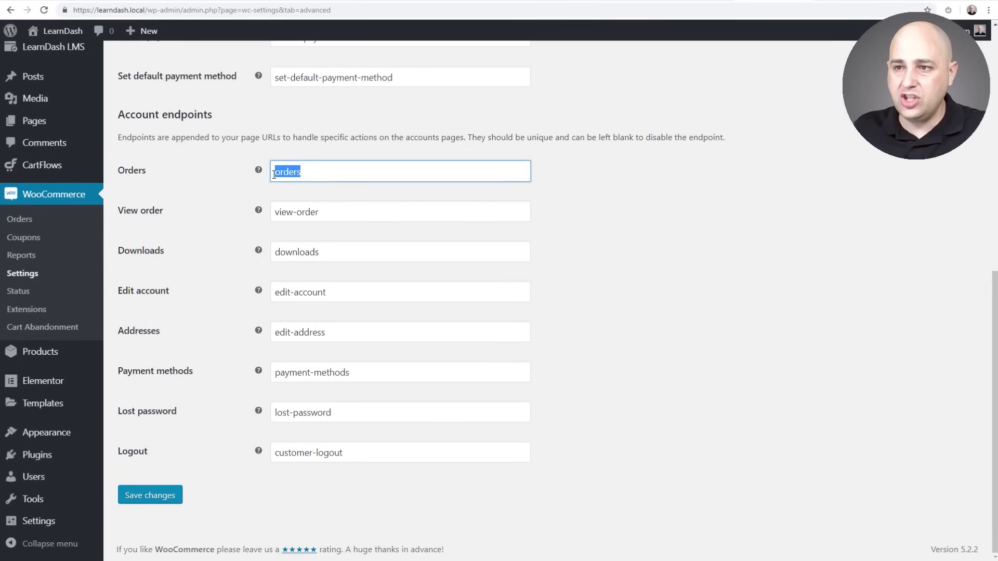
pyautogui.click(844, 3)
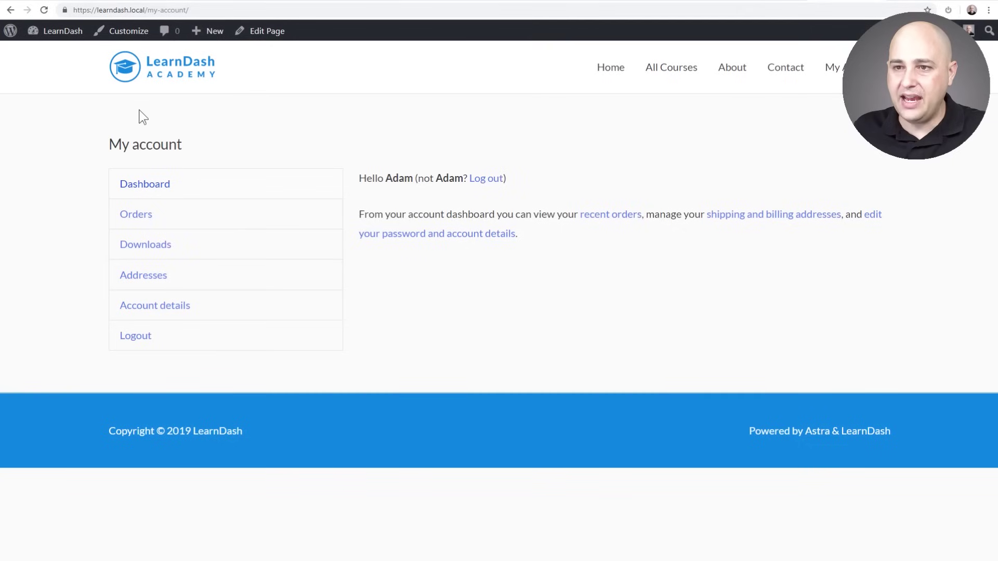
pyautogui.click(133, 214)
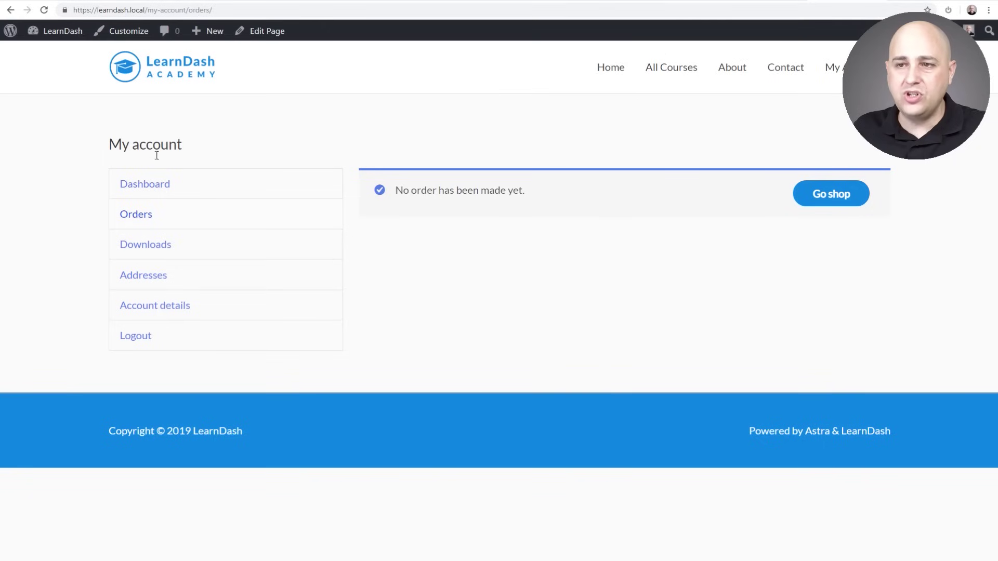
pyautogui.click(147, 186)
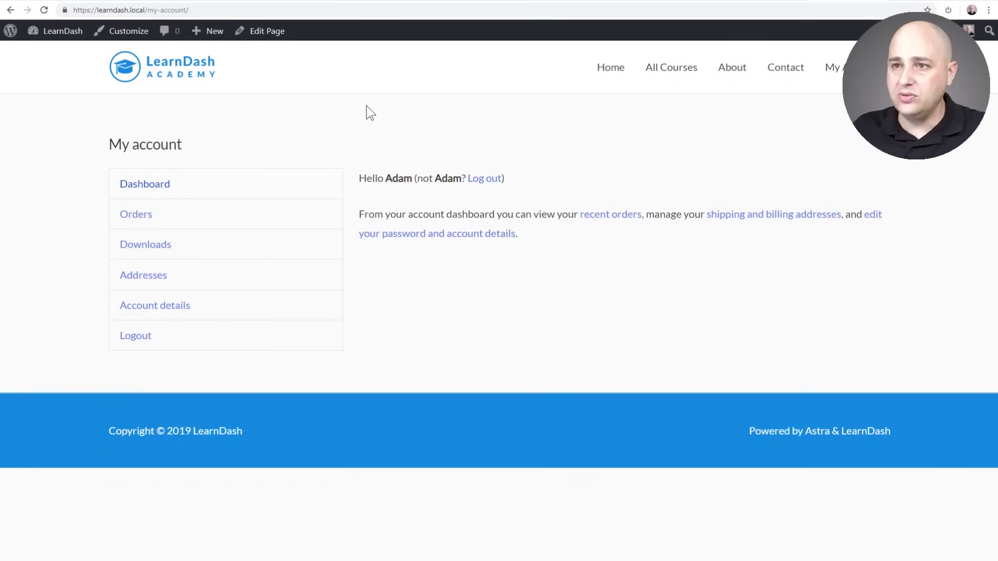
pyautogui.click(788, 1)
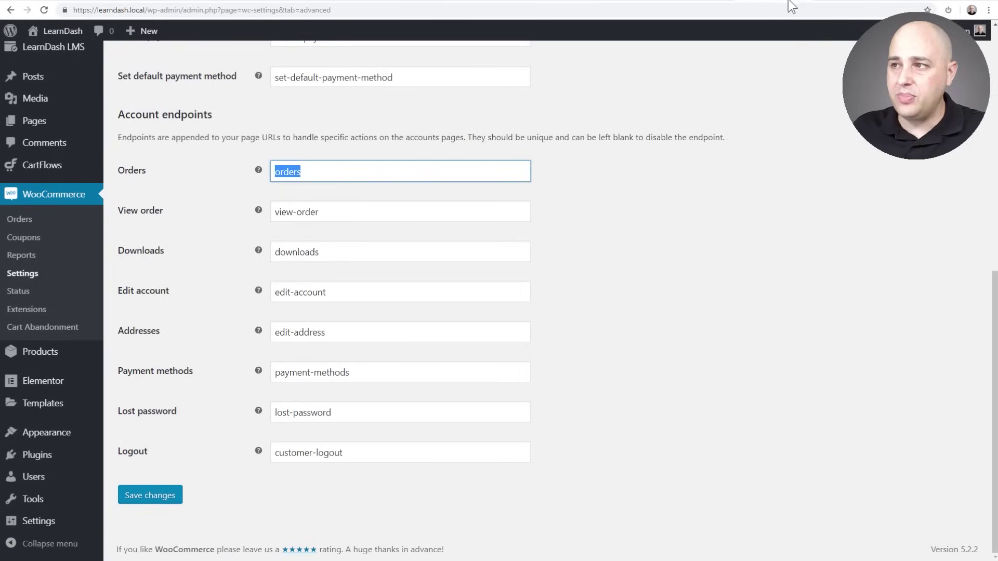
# - Open the My account page for editing in WordPress and dismiss the block editor's welcome tip
pyautogui.click(845, 1)
pyautogui.click(264, 33)
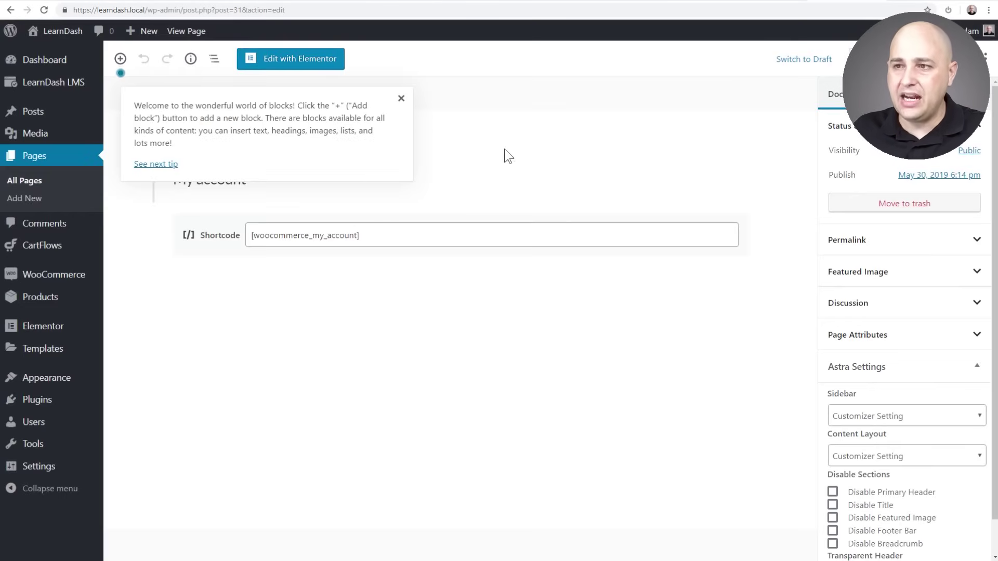
pyautogui.click(401, 99)
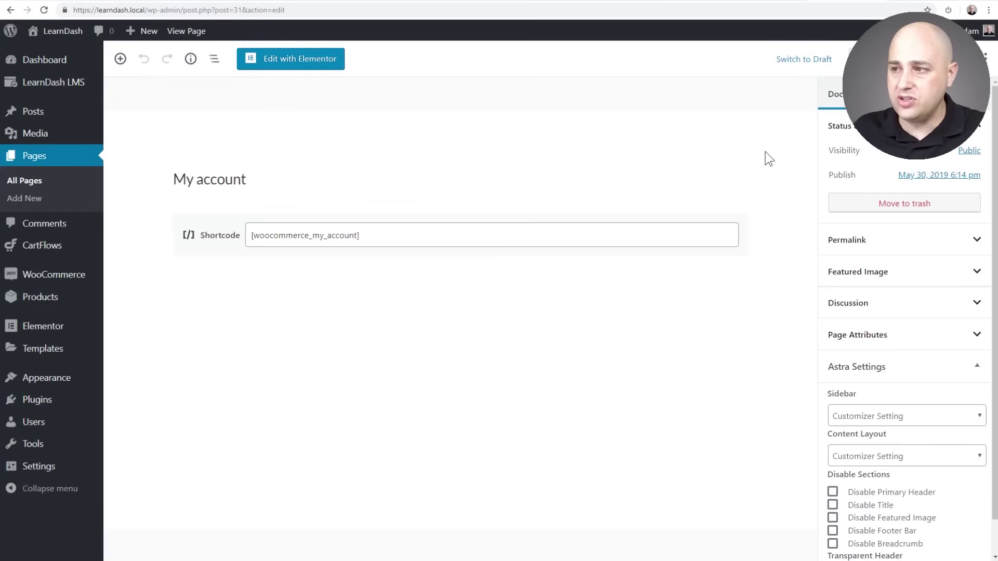
# - Set the page's Astra options to No Sidebar and Full Width / Stretched with the title disabled, and update the page
pyautogui.scroll(-1, 876, 335)
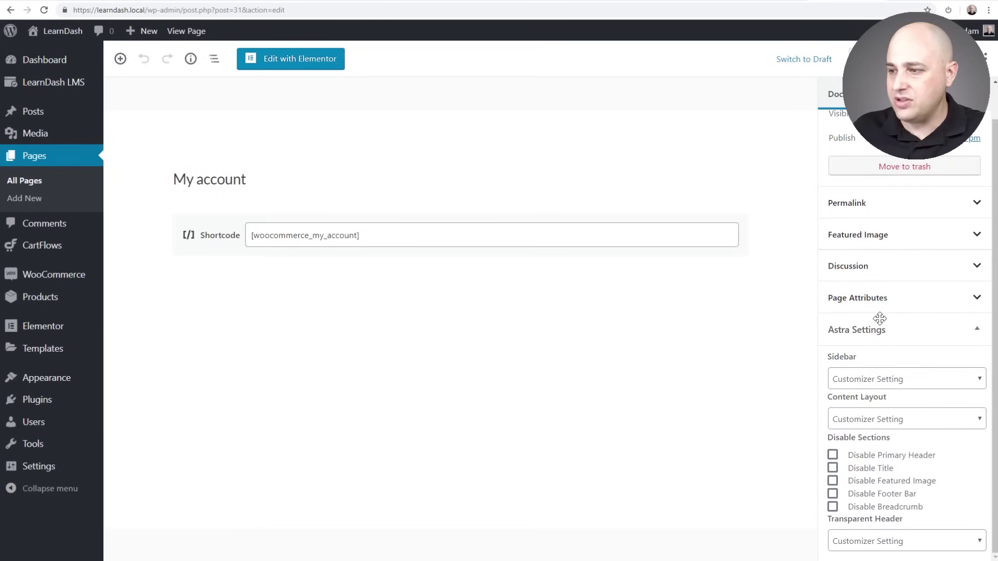
pyautogui.click(864, 379)
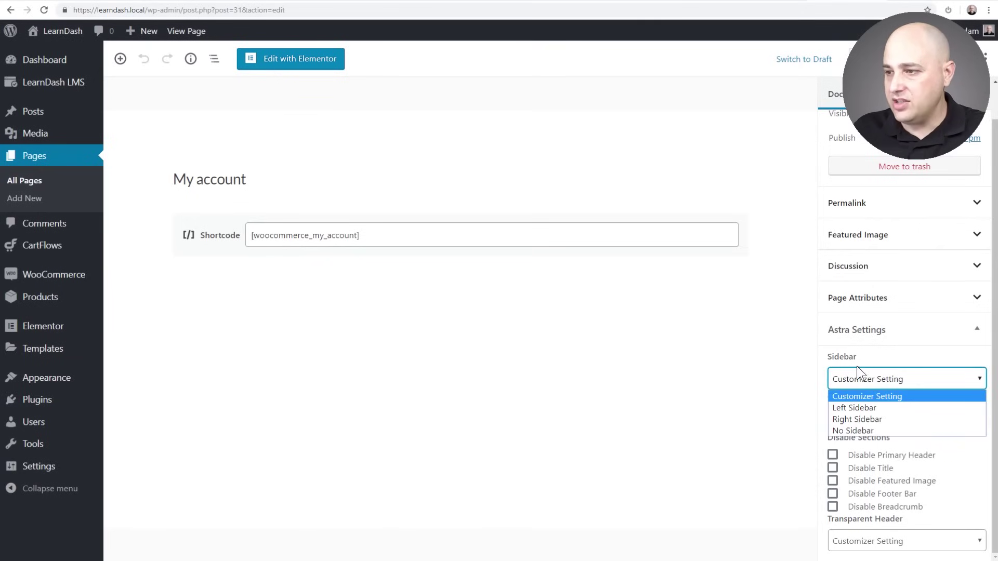
pyautogui.click(874, 430)
pyautogui.click(879, 418)
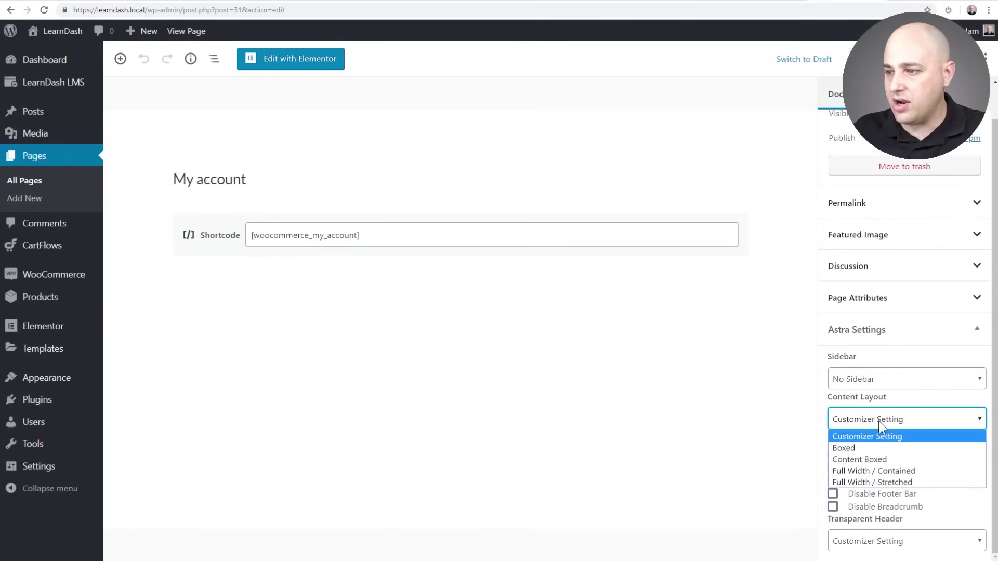
pyautogui.click(888, 482)
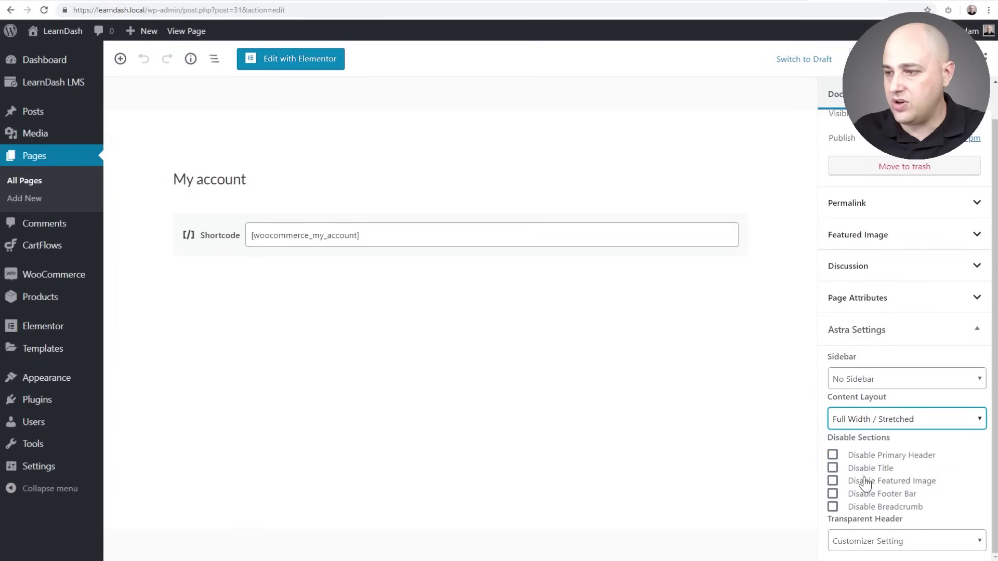
pyautogui.click(833, 468)
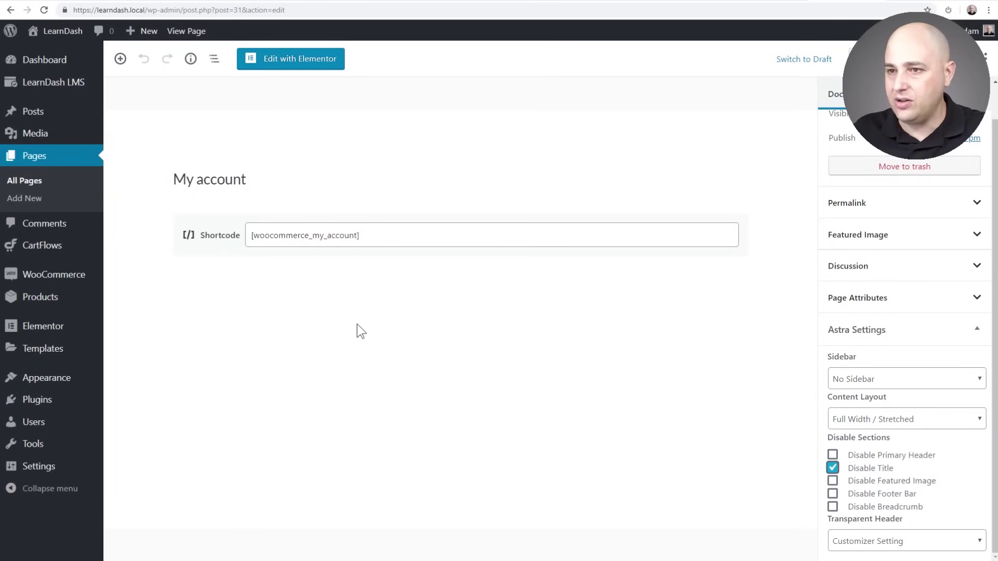
pyautogui.click(904, 59)
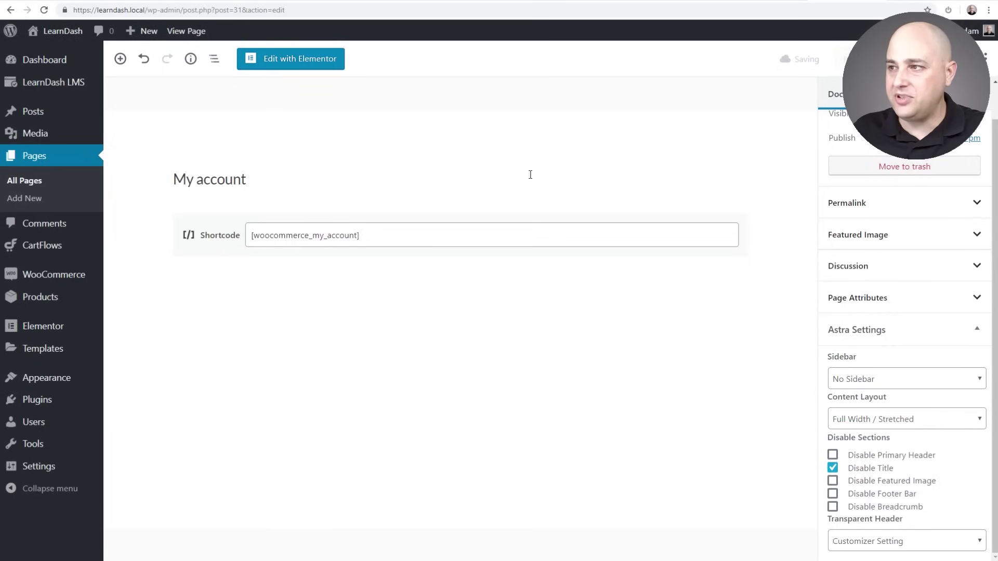
# - Open the page in Elementor, copy the [woocommerce_my_account] shortcode from its text widget, and delete the section containing it
pyautogui.click(282, 66)
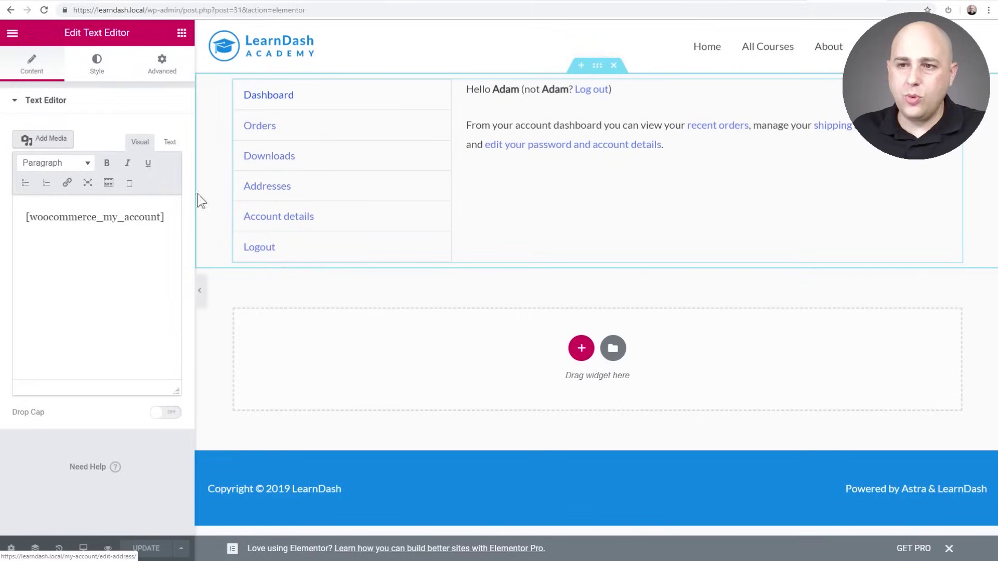
pyautogui.moveTo(164, 217); pyautogui.dragTo(21, 216)
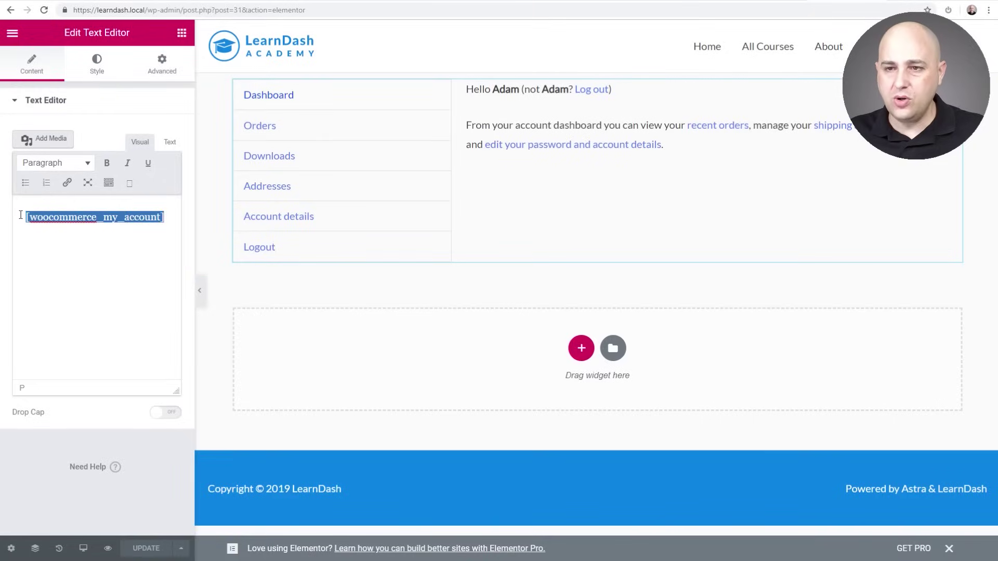
pyautogui.hotkey('ctrl', 'c')
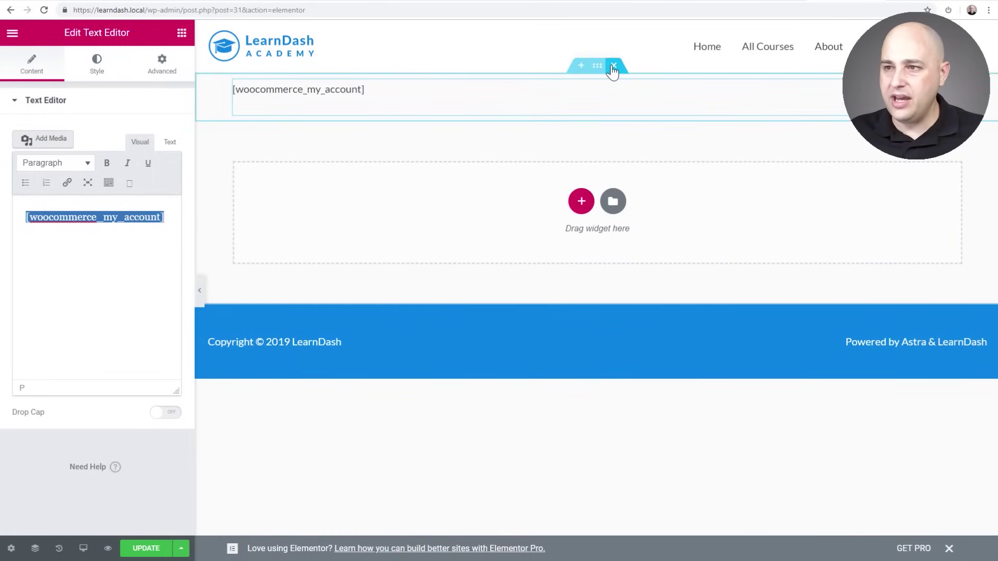
pyautogui.click(614, 66)
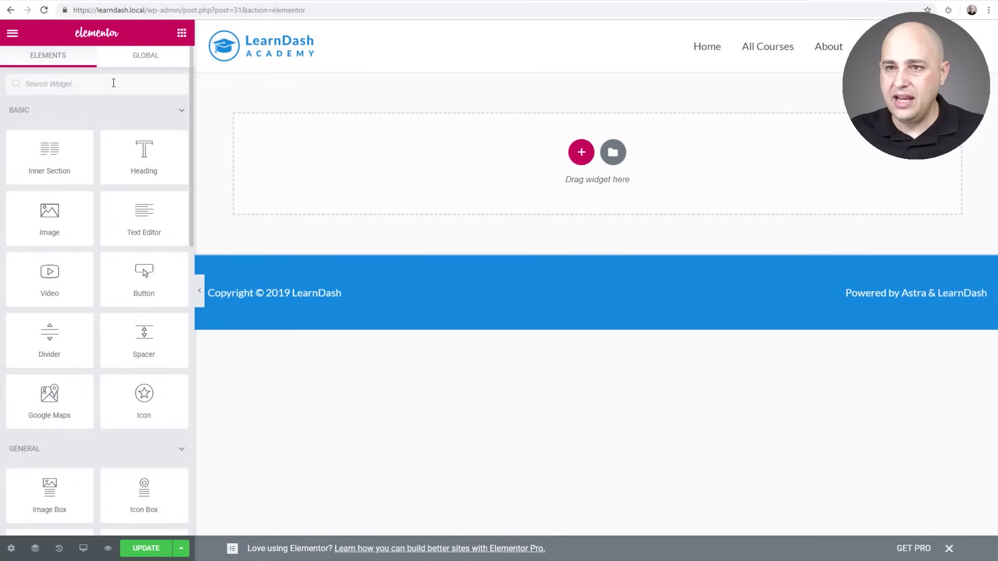
# - Add a Shortcode widget to the empty page and apply the shortcode [woocommerce_my_account] in it
pyautogui.write('s')
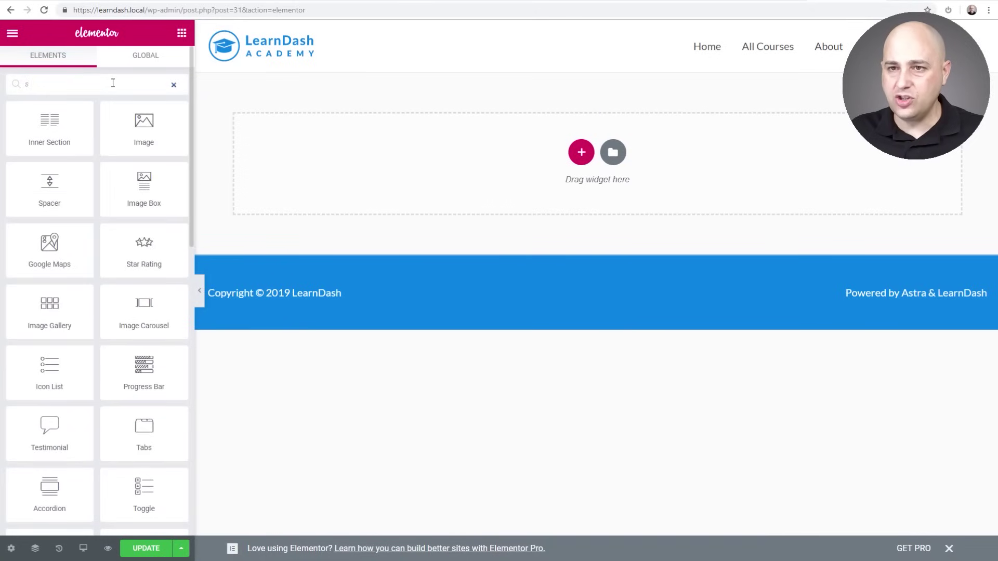
pyautogui.write('ch')
pyautogui.press('BackSpace')
pyautogui.press('BackSpace')
pyautogui.press('BackSpace')
pyautogui.write('sho')
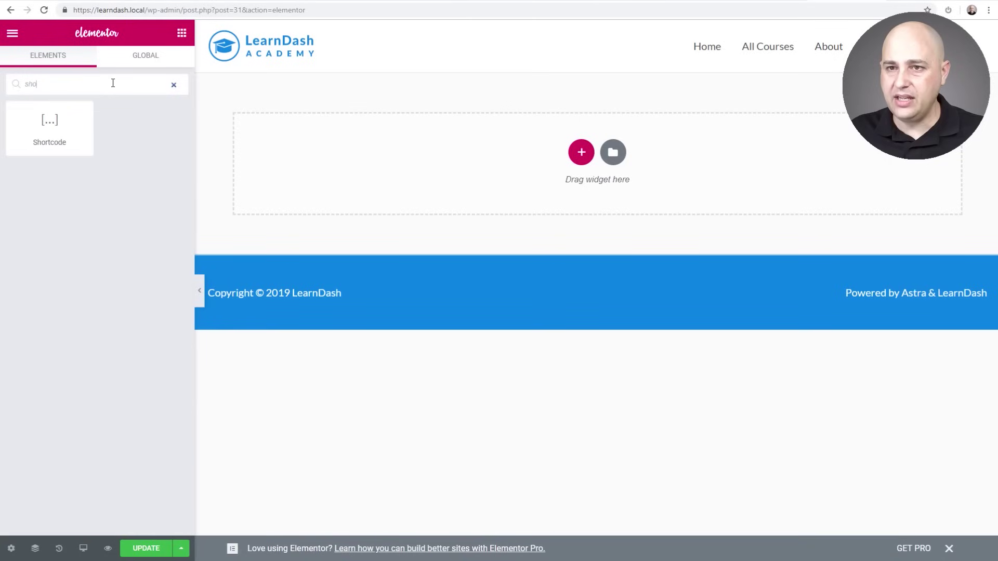
pyautogui.moveTo(68, 129); pyautogui.dragTo(448, 151)
pyautogui.click(78, 181)
pyautogui.hotkey('ctrl', 'v')
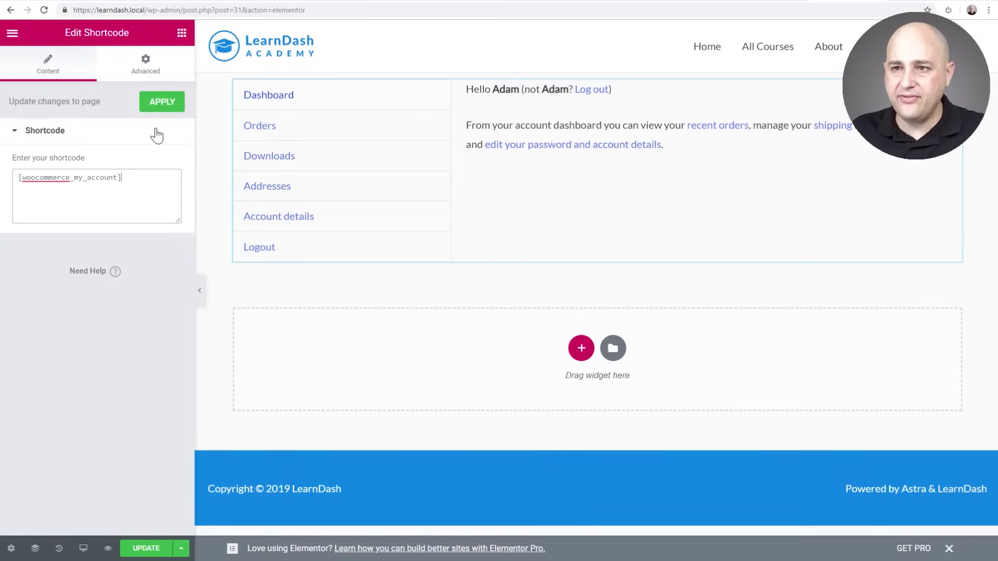
pyautogui.click(157, 104)
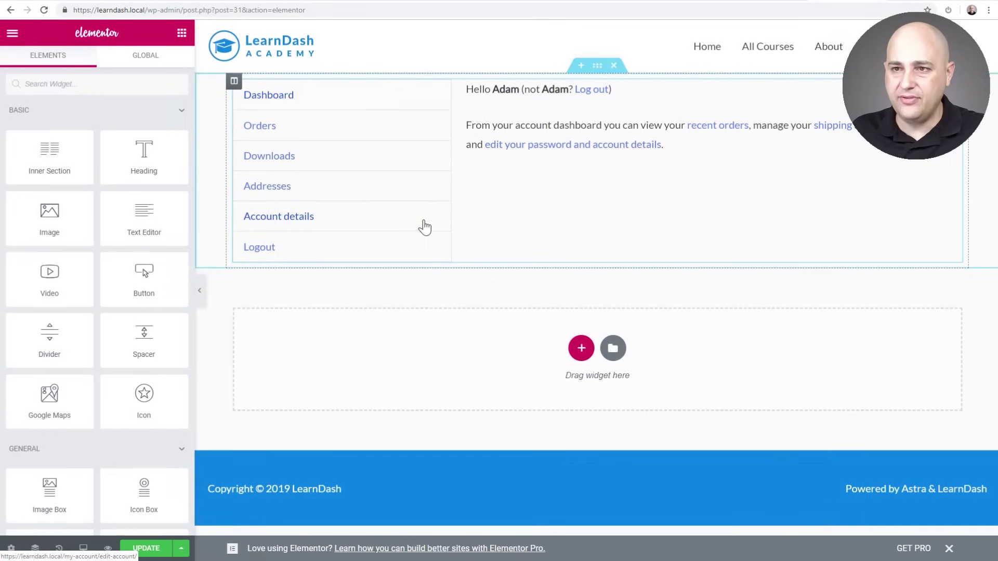
# - Review the two Notepad CSS rules for the WooCommerce account navigation and content width against the account page layout
pyautogui.click(493, 123)
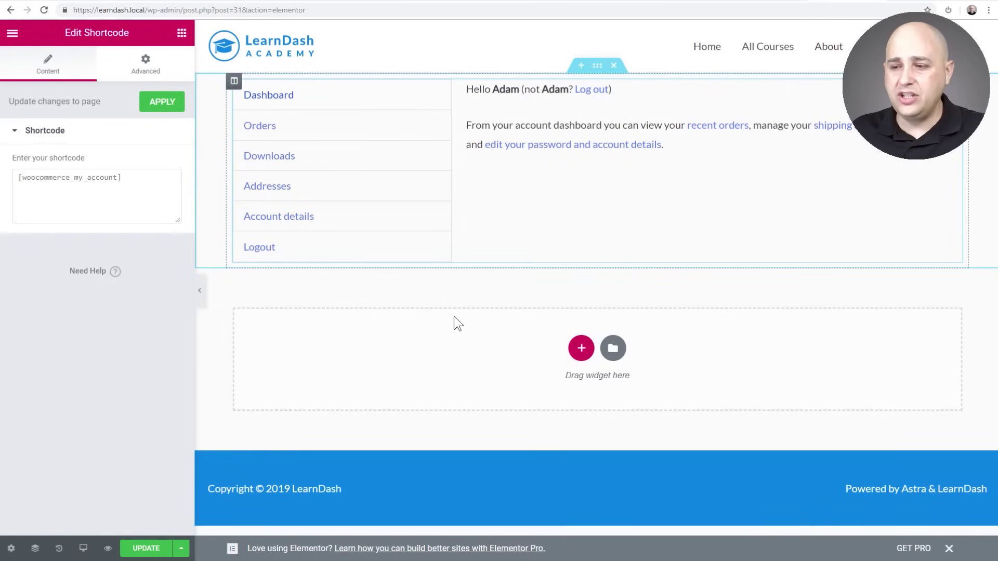
pyautogui.hotkey('alt', 'Tab')
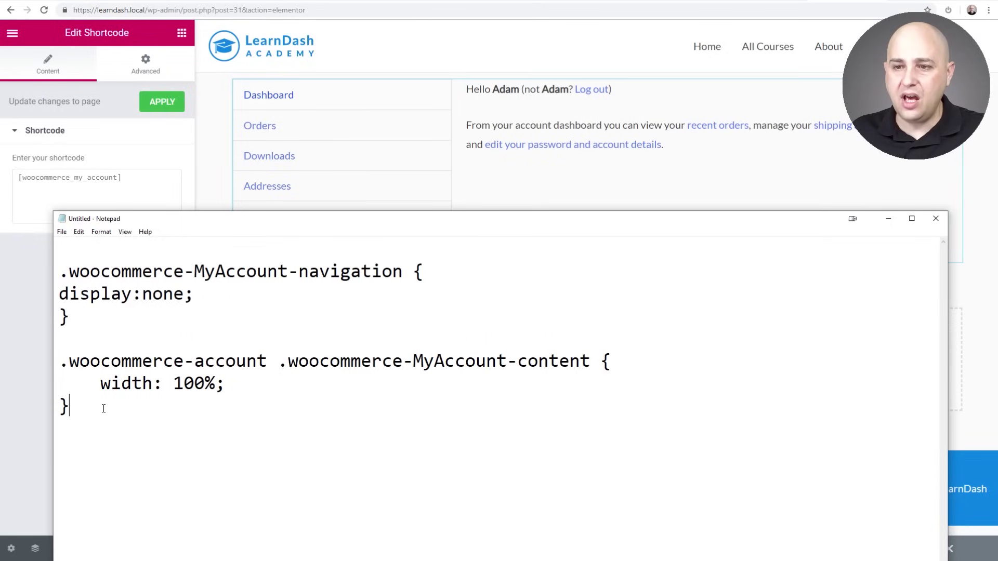
pyautogui.moveTo(103, 409); pyautogui.dragTo(60, 358)
pyautogui.moveTo(73, 318); pyautogui.dragTo(49, 273)
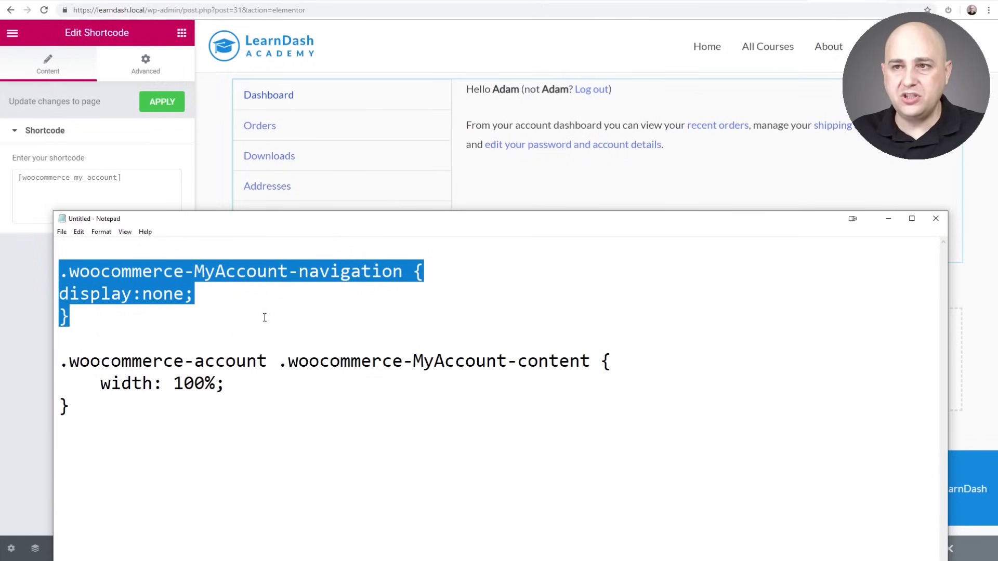
pyautogui.click(470, 159)
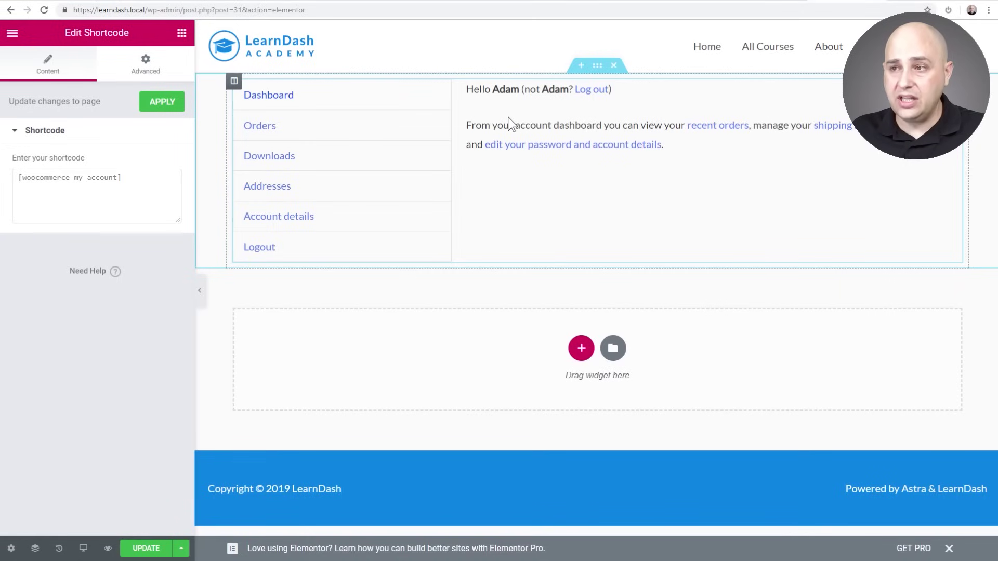
# - Check the Custom CSS option in the shortcode widget's advanced settings
pyautogui.click(147, 73)
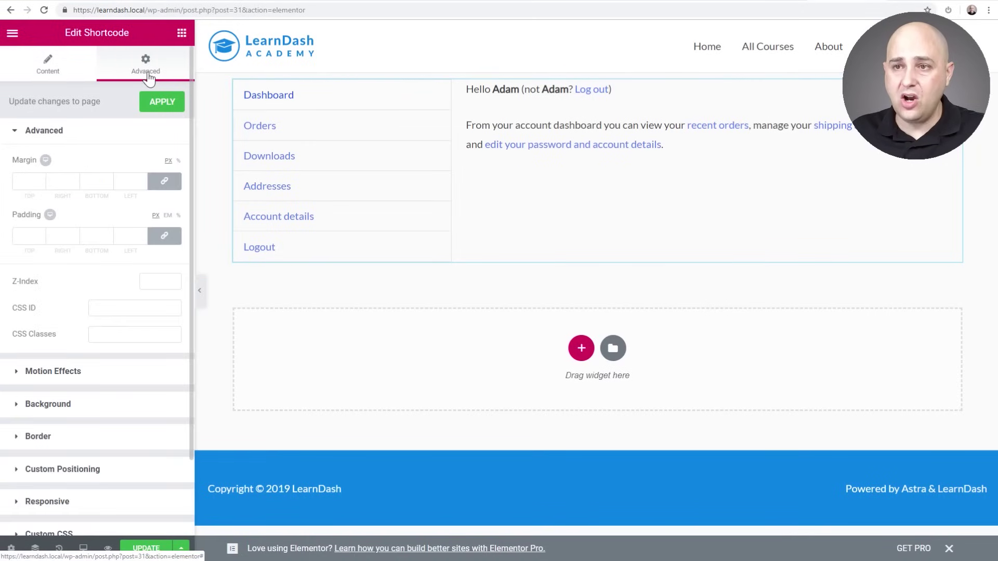
pyautogui.scroll(-2, 105, 286)
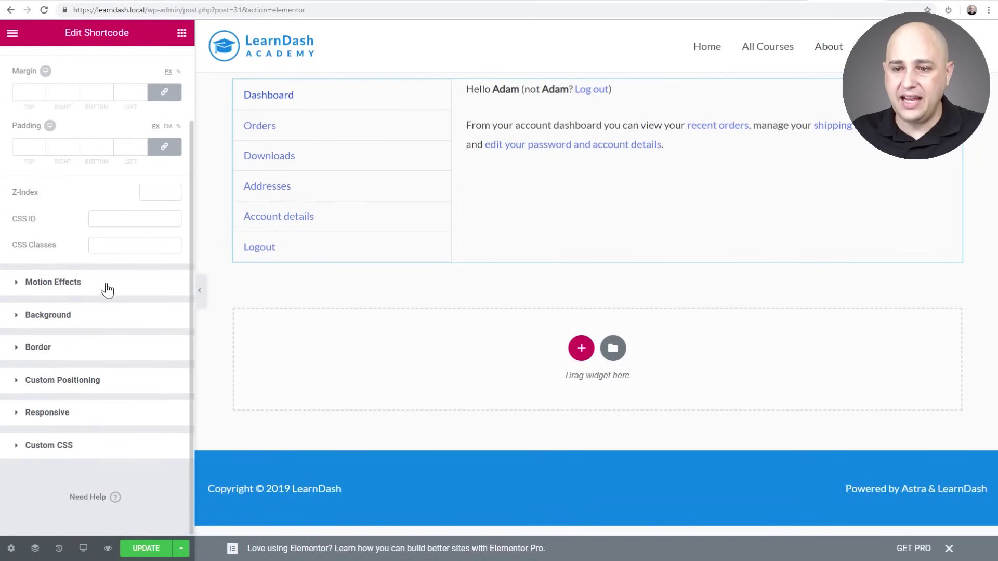
pyautogui.click(45, 448)
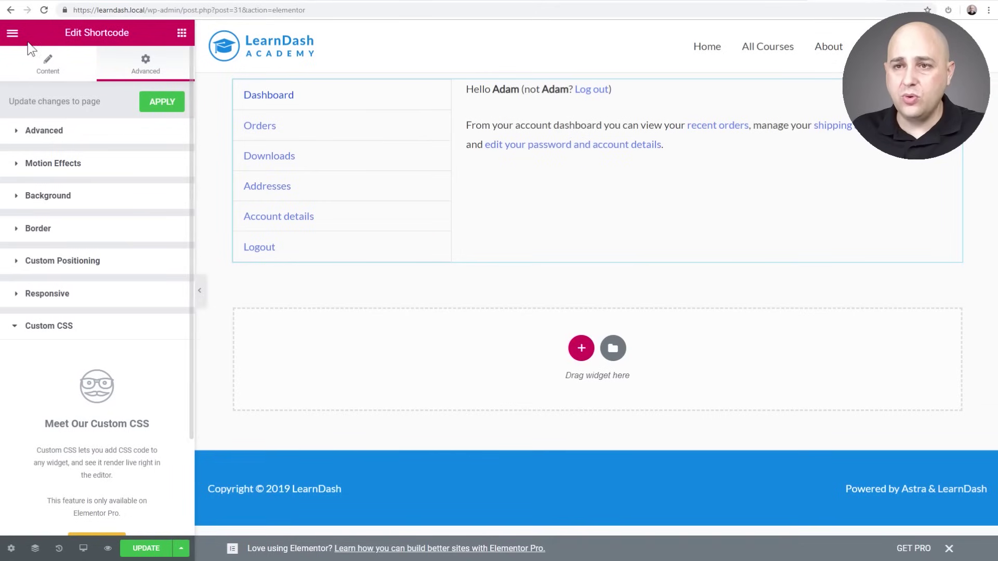
# - Update the page and exit Elementor to the dashboard, and open the live My account page from its permalink
pyautogui.click(144, 550)
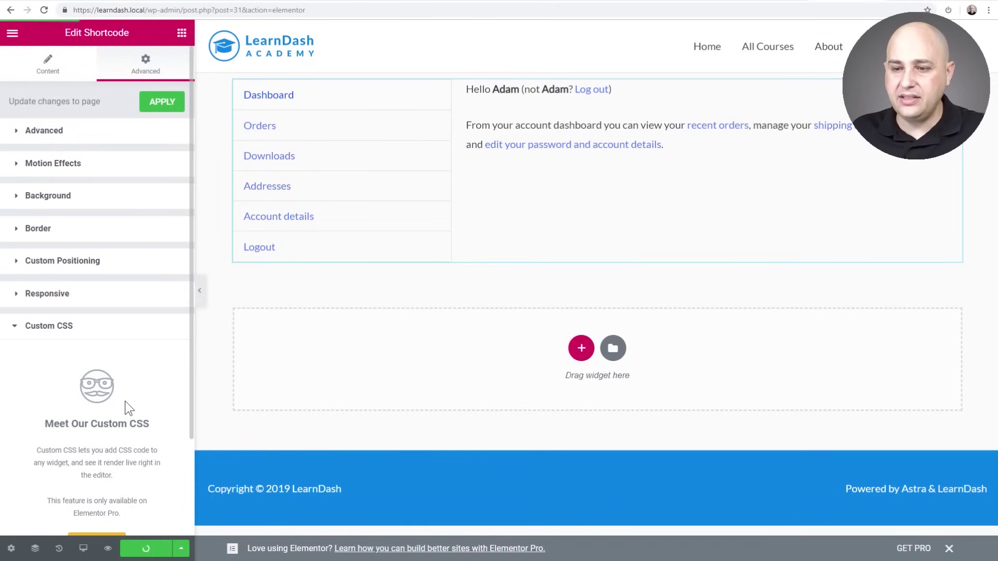
pyautogui.click(14, 37)
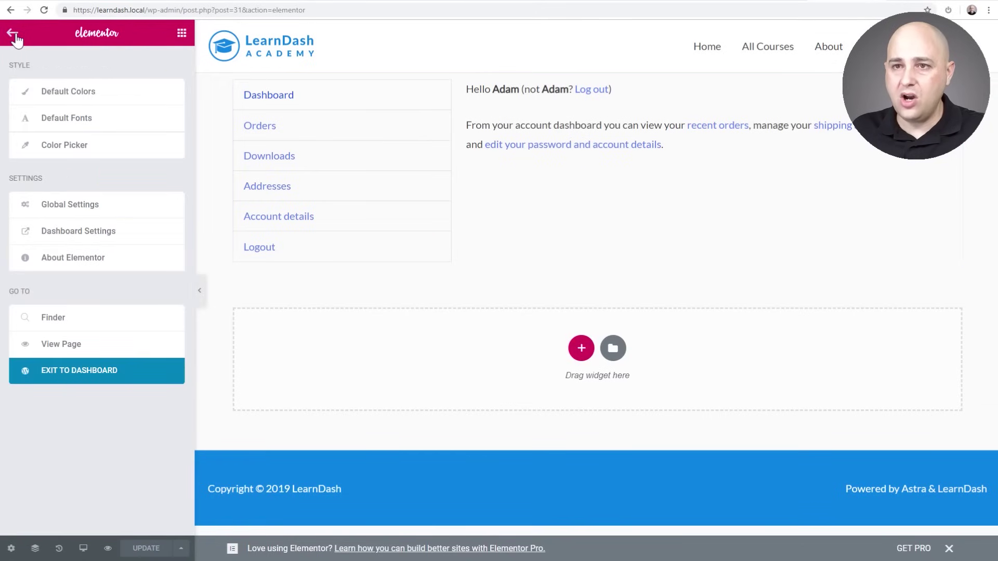
pyautogui.click(78, 376)
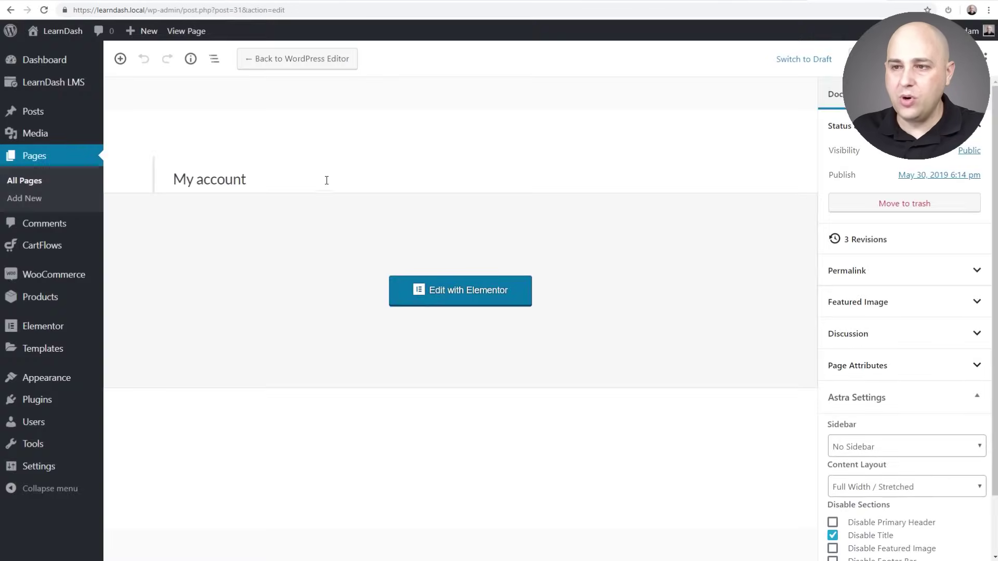
pyautogui.click(216, 183)
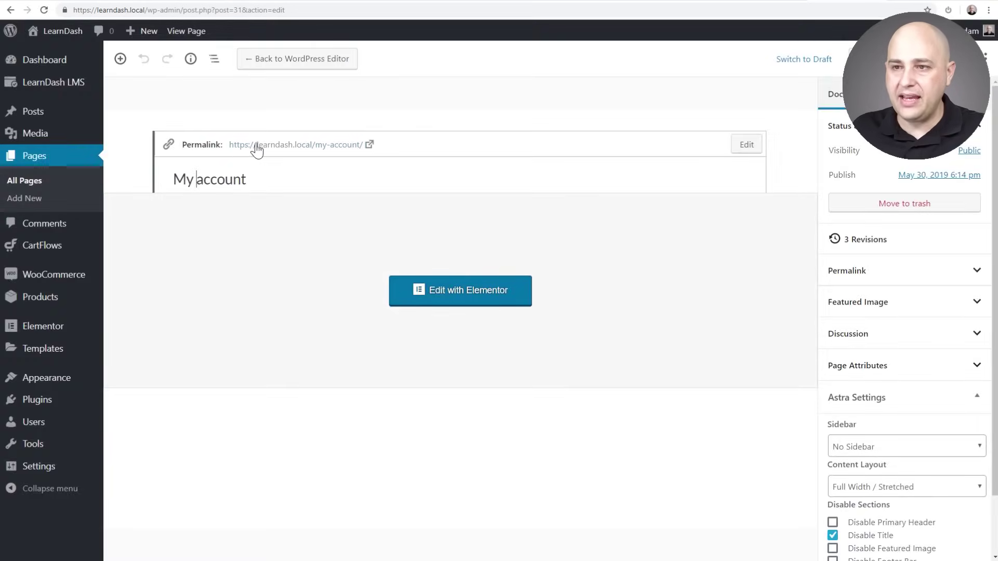
pyautogui.click(264, 149)
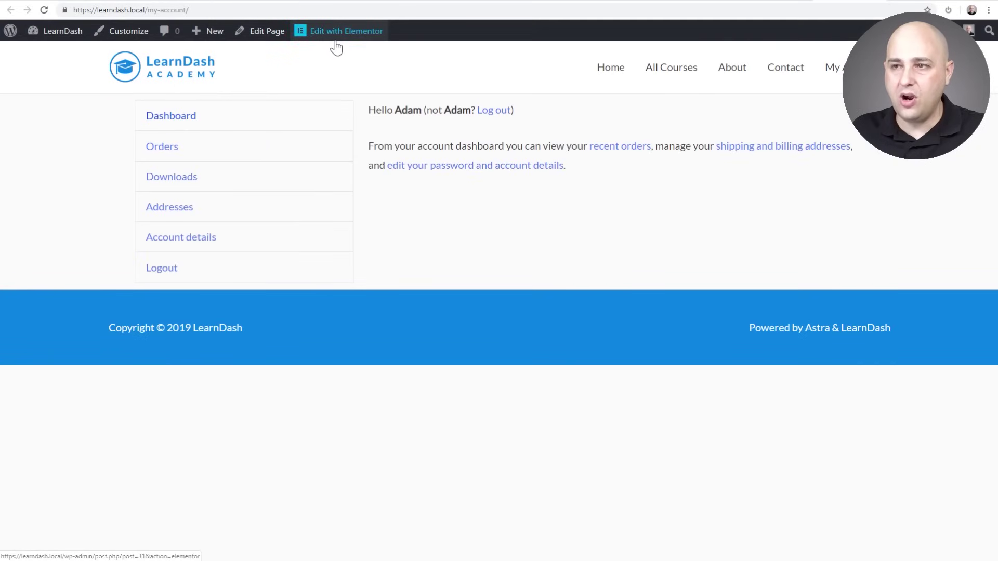
# - Open the theme Customizer for the My account page and copy both WooCommerce account CSS rules from Notepad
pyautogui.click(121, 36)
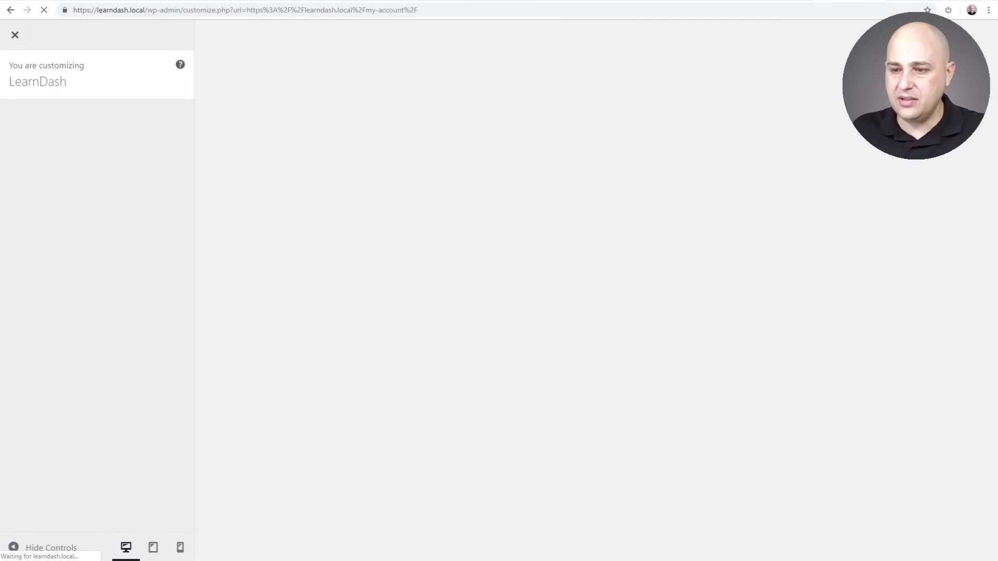
pyautogui.hotkey('alt', 'Tab')
pyautogui.moveTo(100, 327); pyautogui.dragTo(59, 281)
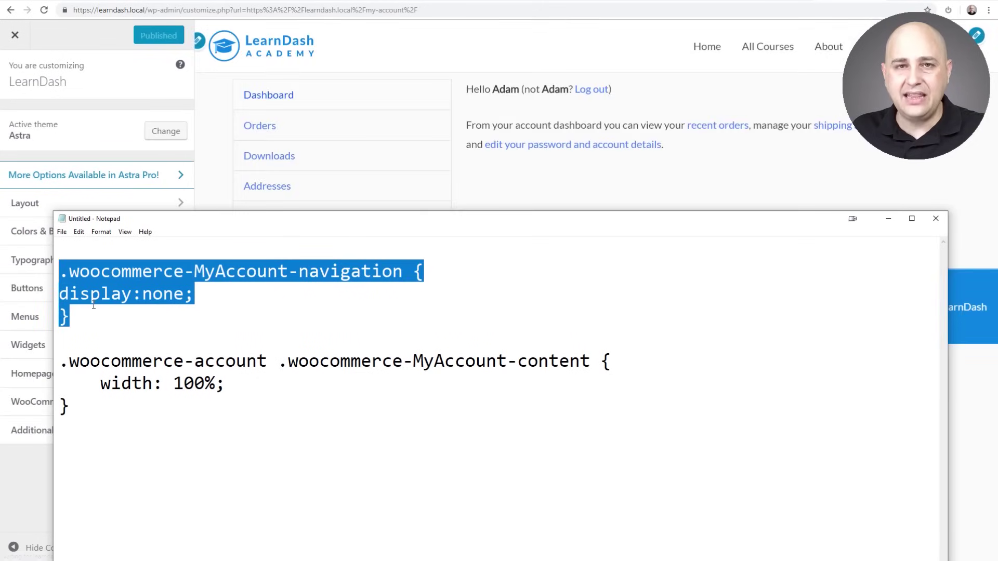
pyautogui.moveTo(77, 410); pyautogui.dragTo(59, 366)
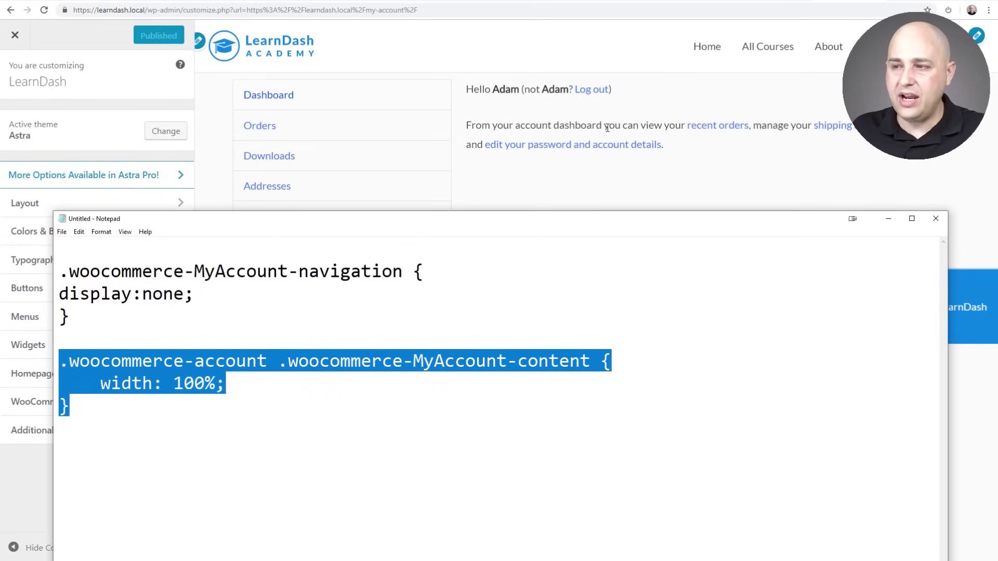
pyautogui.click(94, 420)
pyautogui.moveTo(94, 420); pyautogui.dragTo(56, 280)
pyautogui.hotkey('ctrl', 'c')
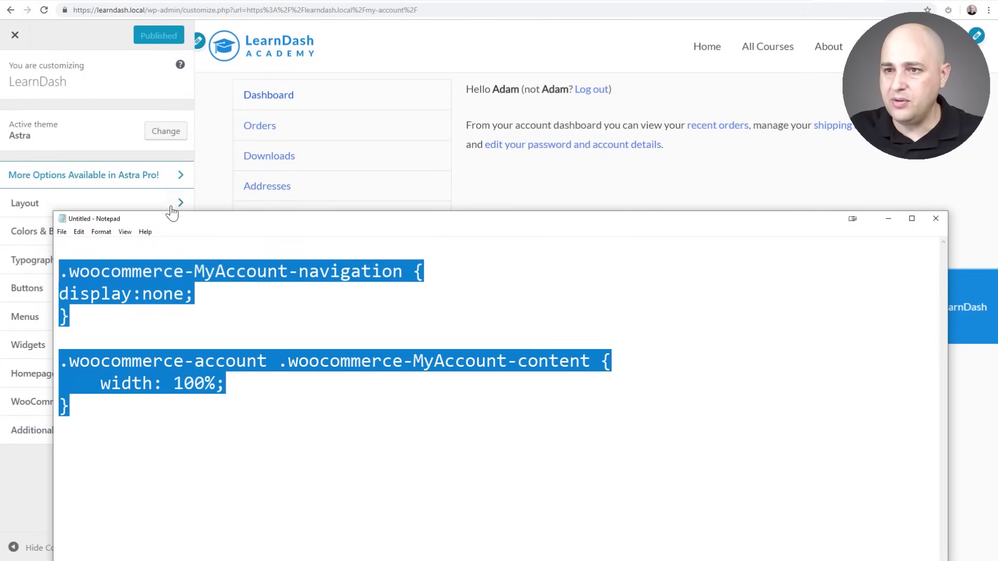
# - Paste the copied navigation and content-width rules into Additional CSS, publish them, and close the Customizer
pyautogui.click(96, 129)
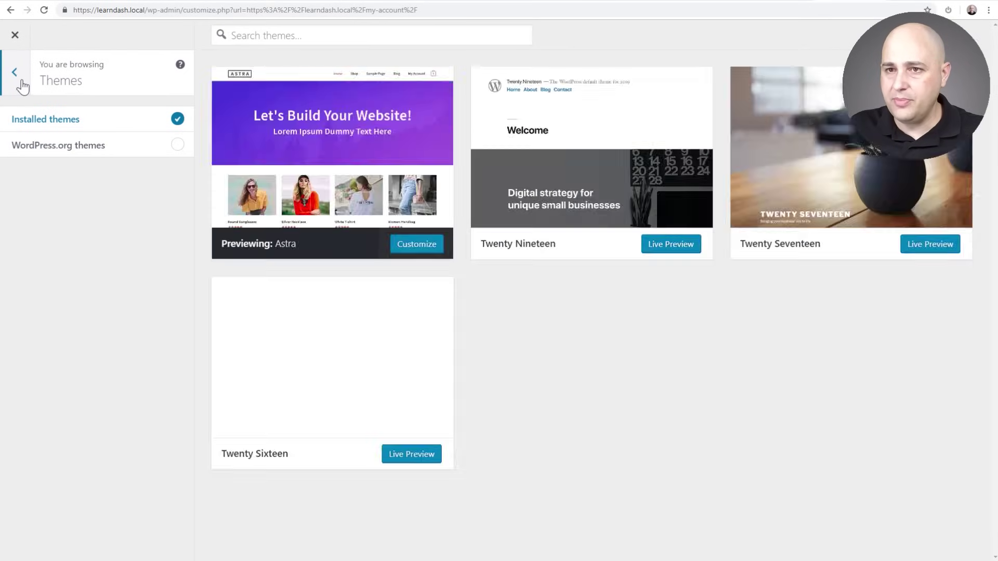
pyautogui.click(17, 81)
pyautogui.click(65, 432)
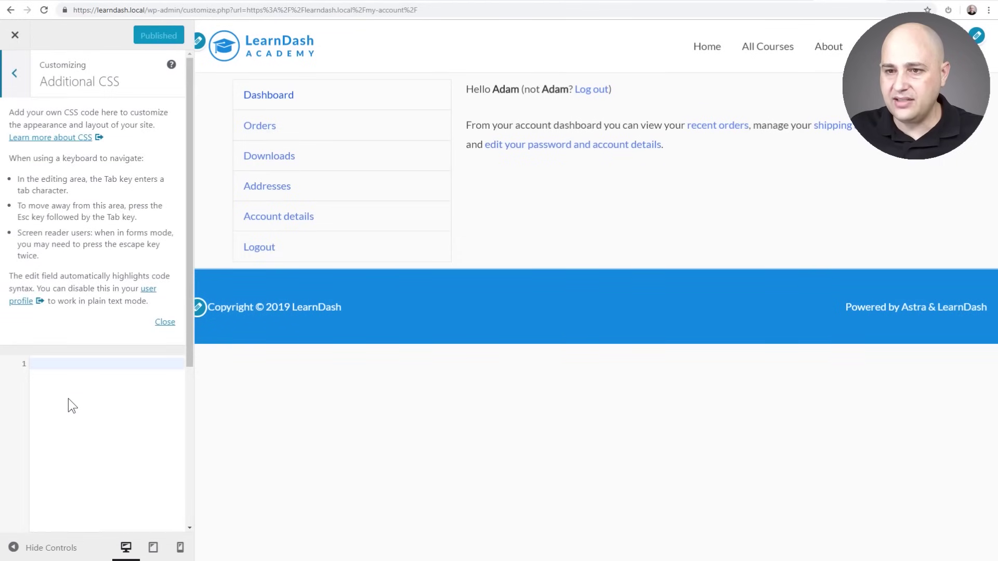
pyautogui.hotkey('ctrl', 'v')
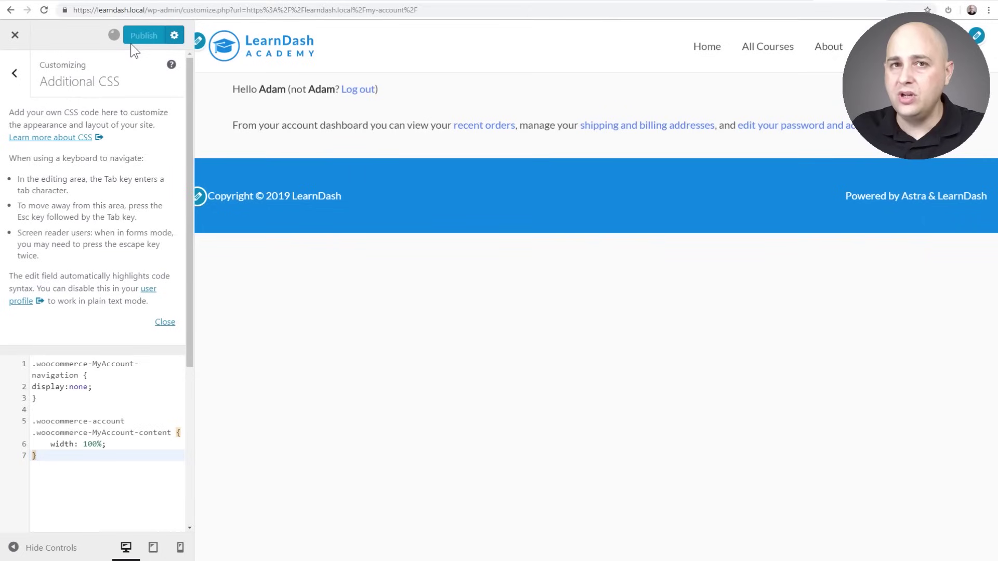
pyautogui.click(14, 35)
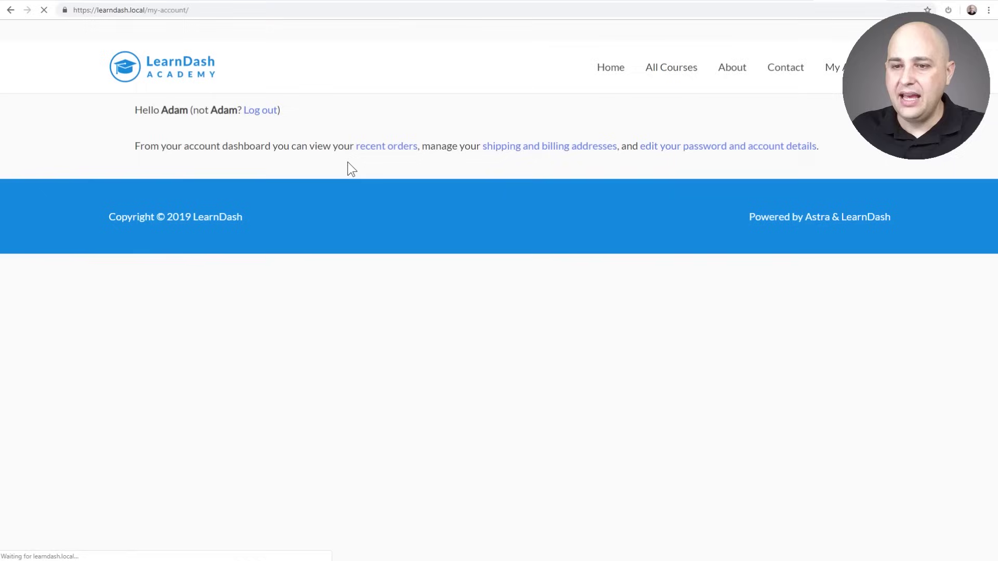
# - Open the My account page in Elementor and reapply its shortcode widget to refresh the preview
pyautogui.click(335, 31)
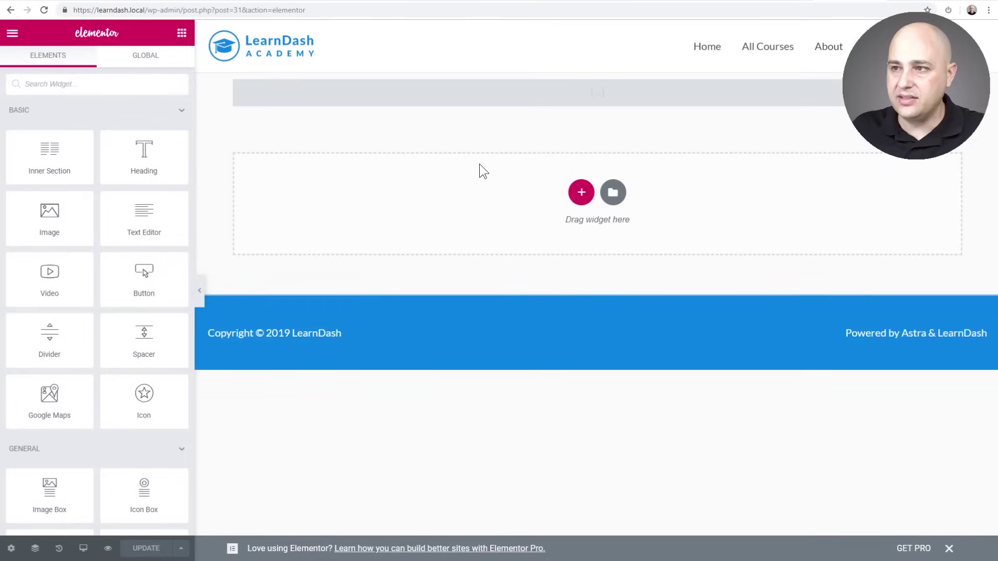
pyautogui.click(382, 96)
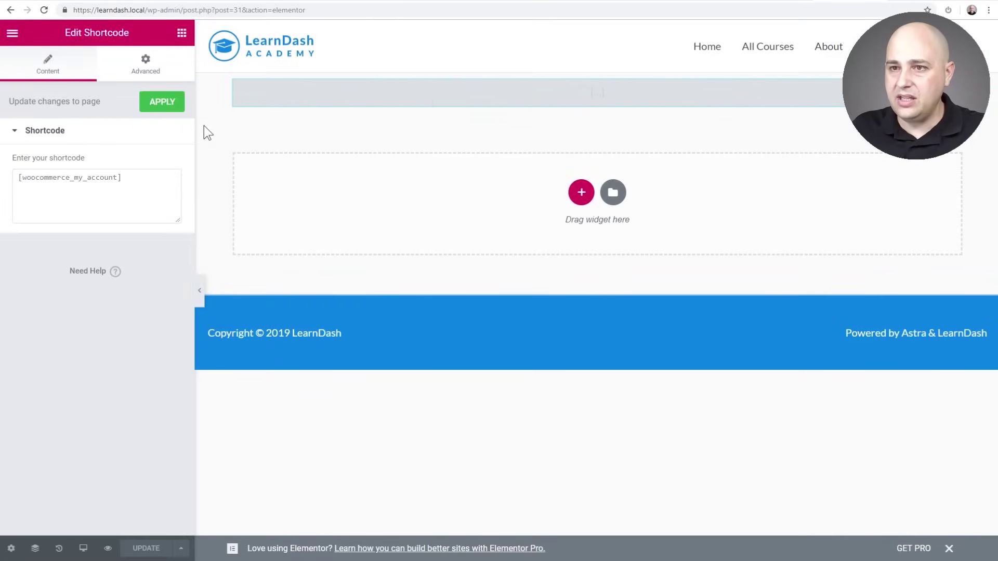
pyautogui.click(162, 102)
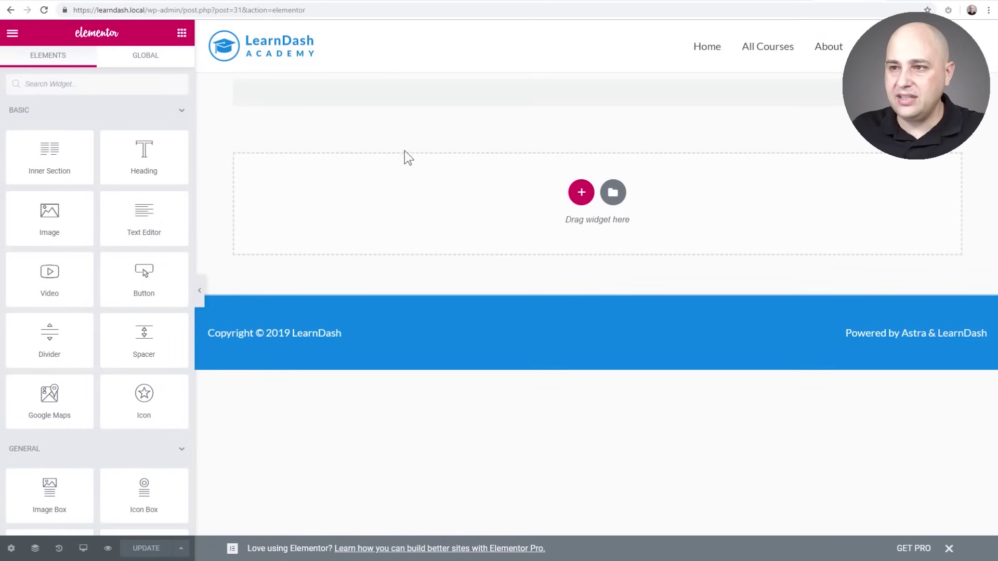
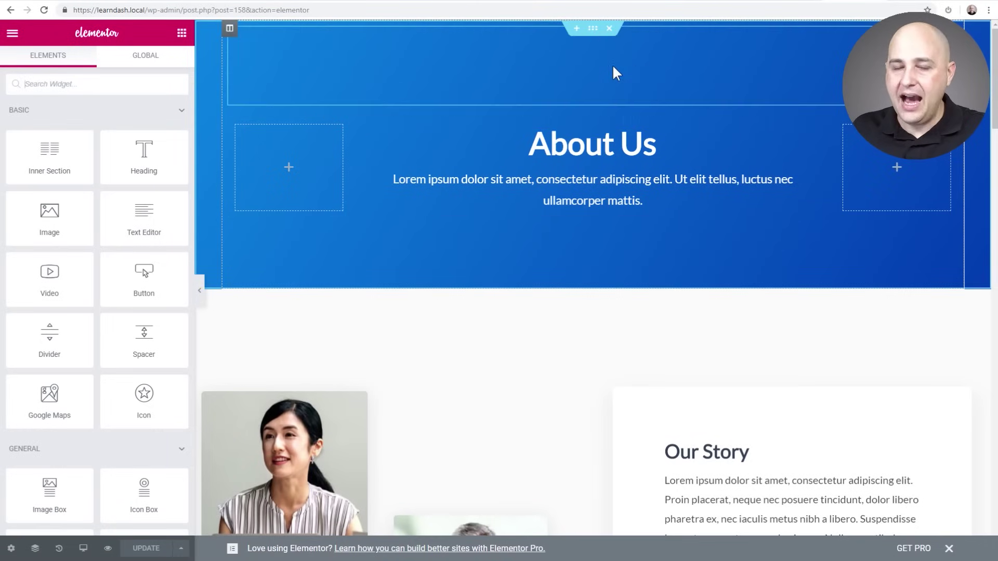
# - Copy the About Us page's blue header section and paste it into the My account page above the shortcode section
pyautogui.rightClick(591, 30)
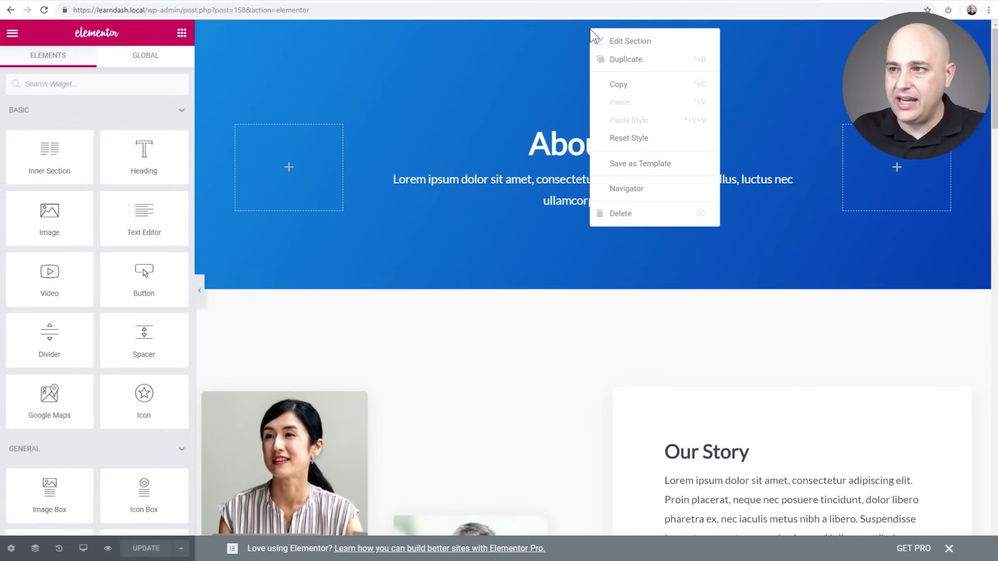
pyautogui.click(622, 84)
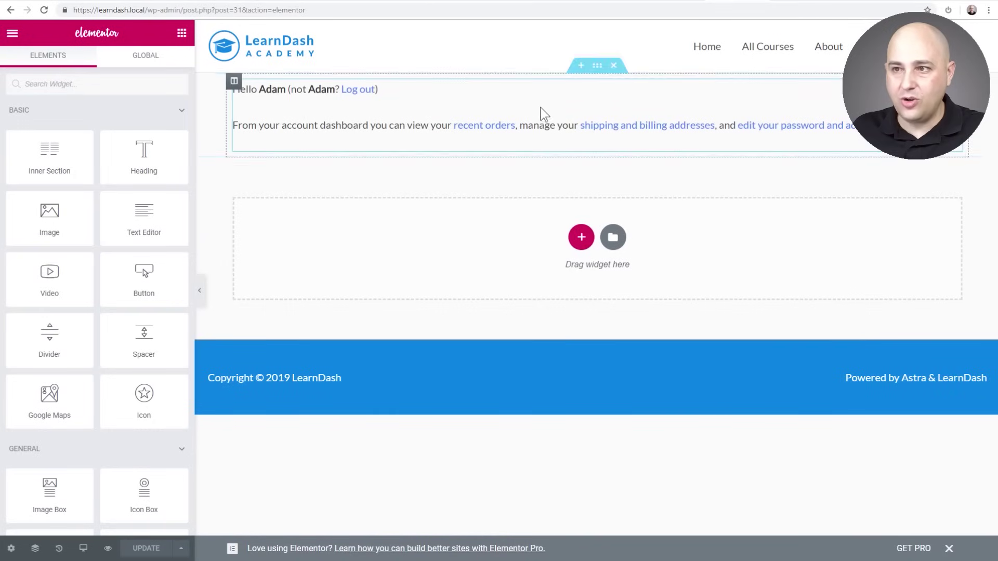
pyautogui.rightClick(598, 66)
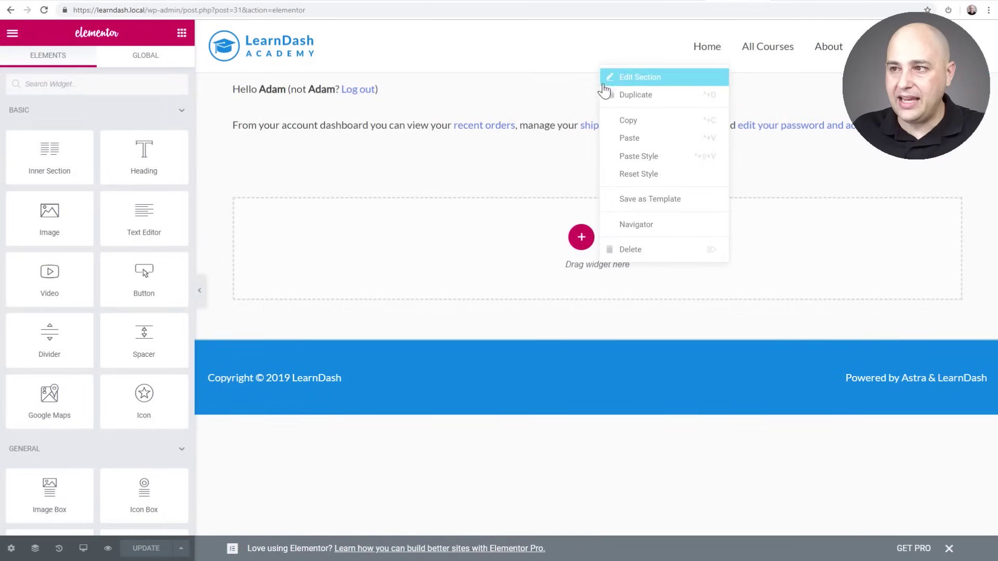
pyautogui.click(642, 140)
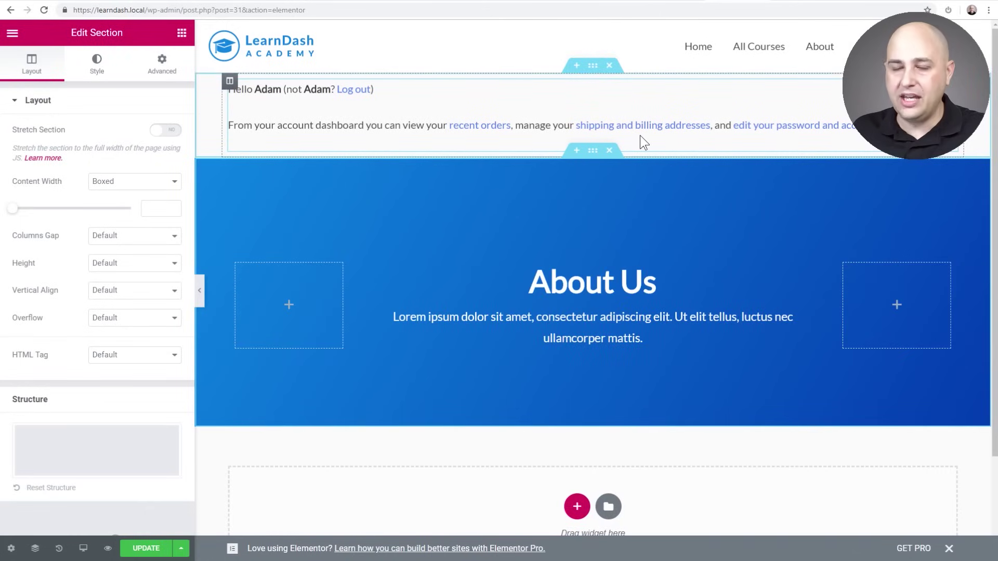
pyautogui.moveTo(593, 150); pyautogui.dragTo(591, 89)
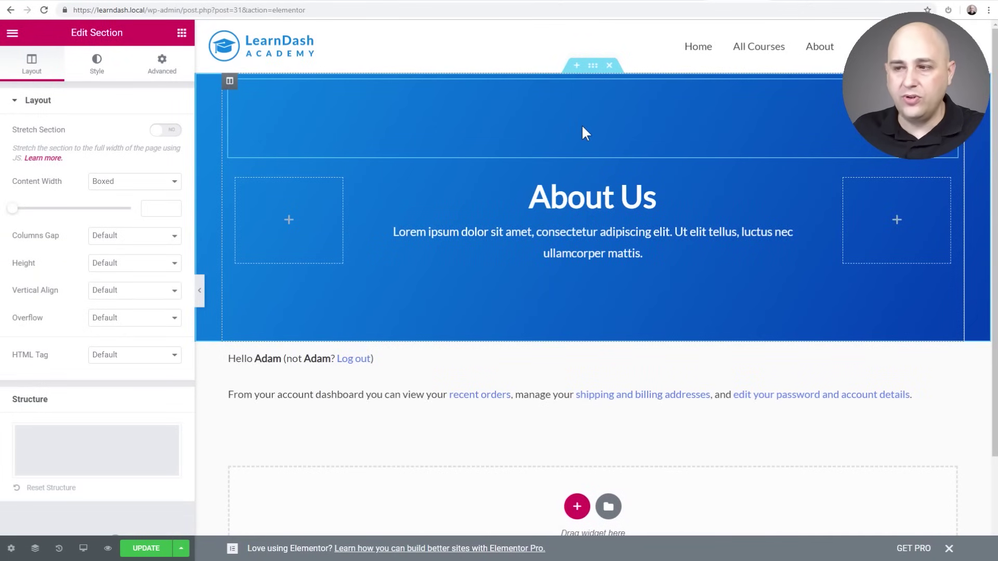
# - Set the header image box's title to "My Account" and its description to "Welcome to your account page..."
pyautogui.click(554, 198)
pyautogui.moveTo(52, 271); pyautogui.dragTo(14, 273)
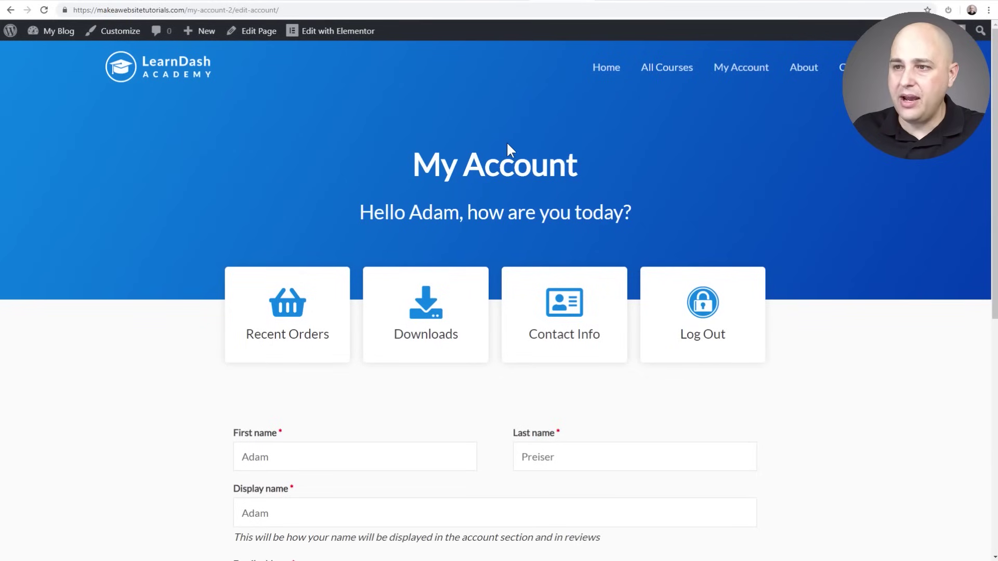
pyautogui.moveTo(411, 211); pyautogui.dragTo(461, 212)
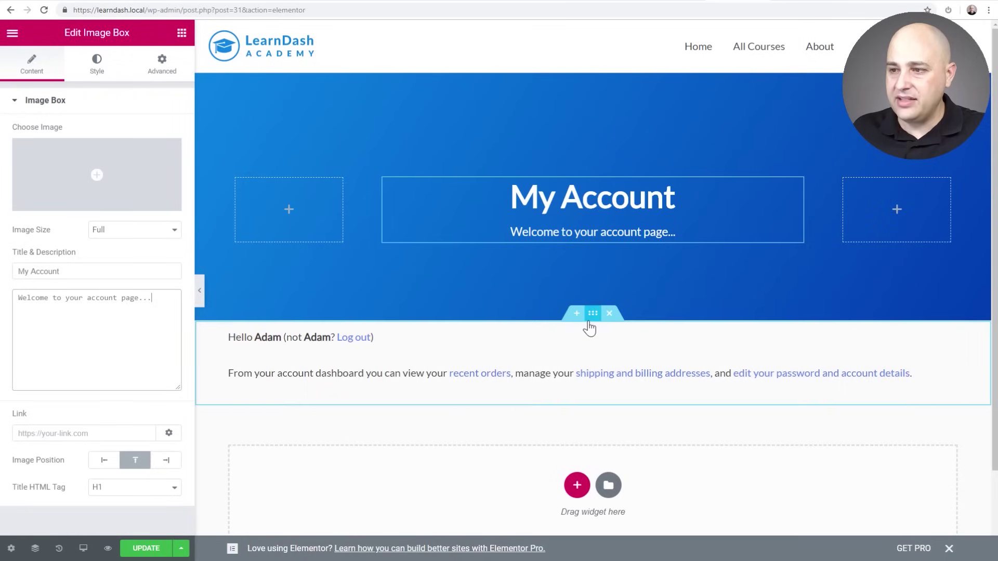
# - Insert a four-column section between the blue header and the account shortcode, with a boxed content width of 850
pyautogui.click(576, 314)
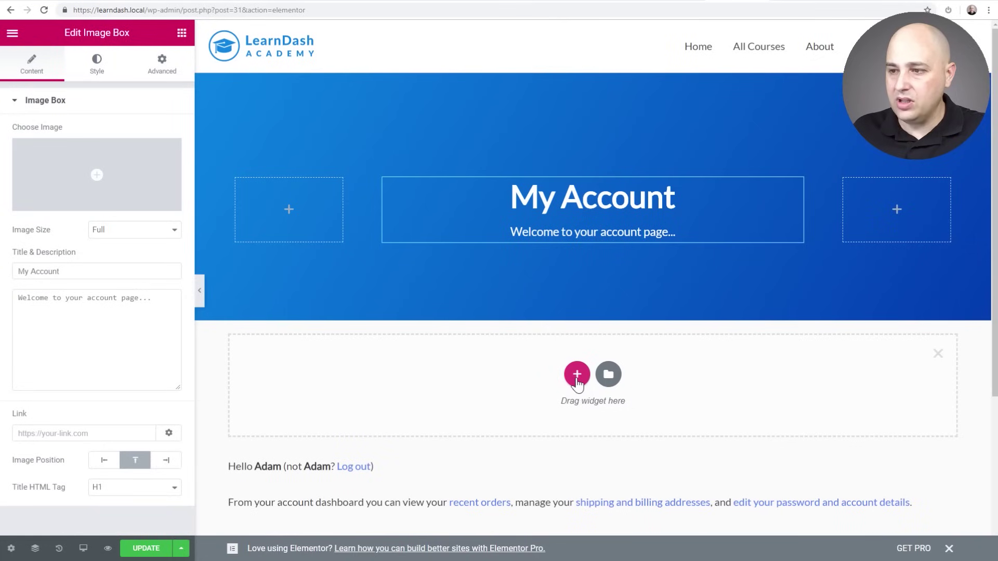
pyautogui.click(577, 375)
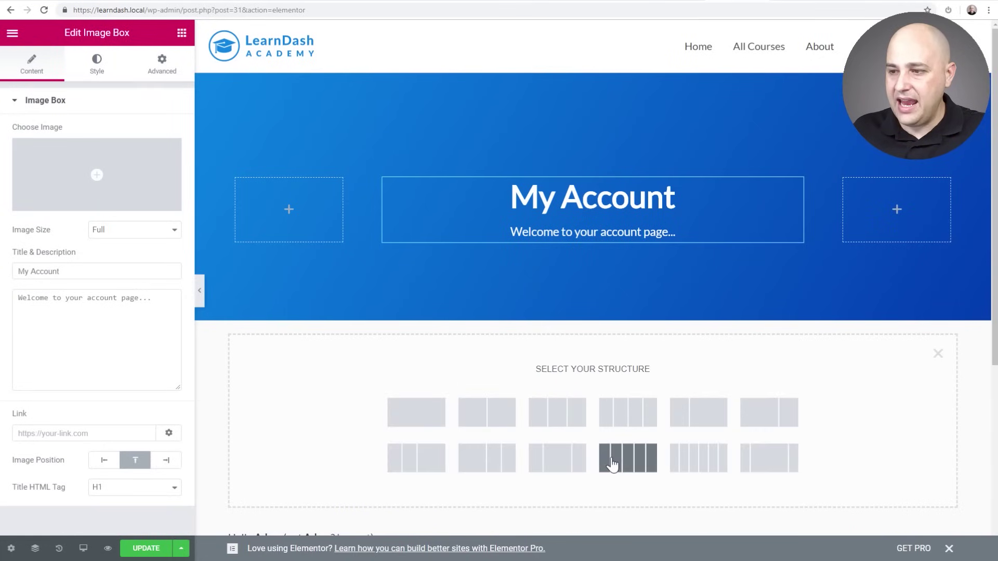
pyautogui.click(626, 416)
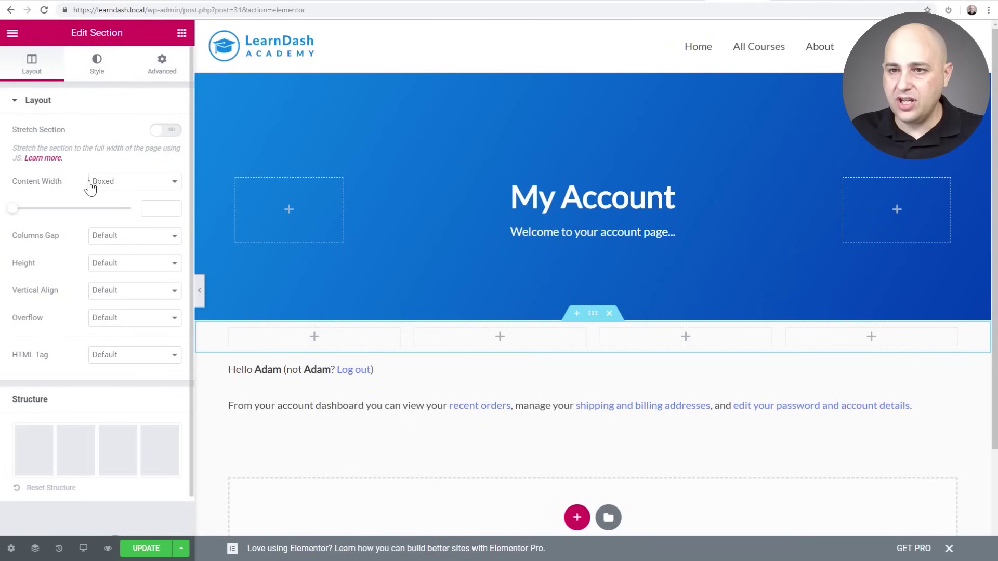
pyautogui.click(146, 206)
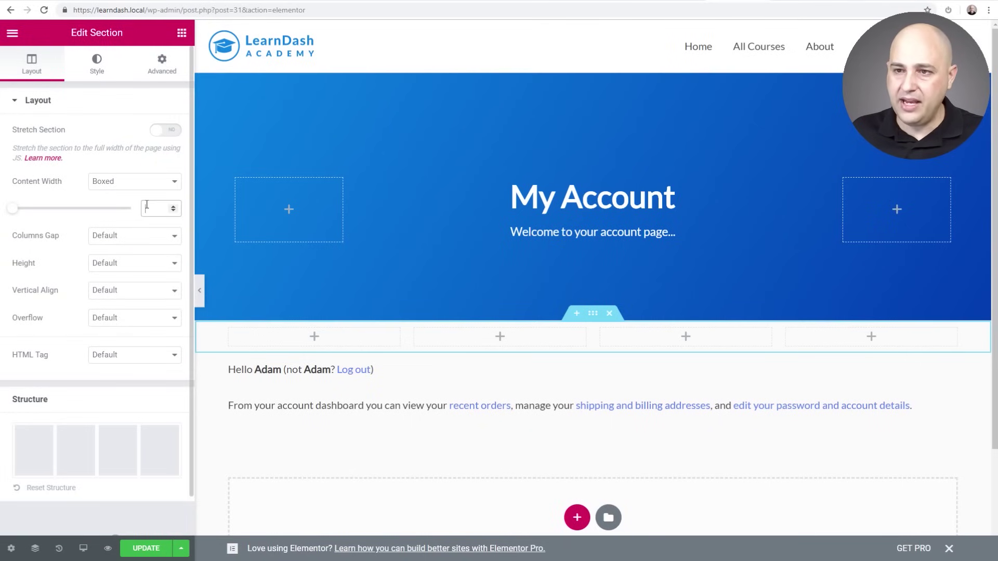
pyautogui.write('850')
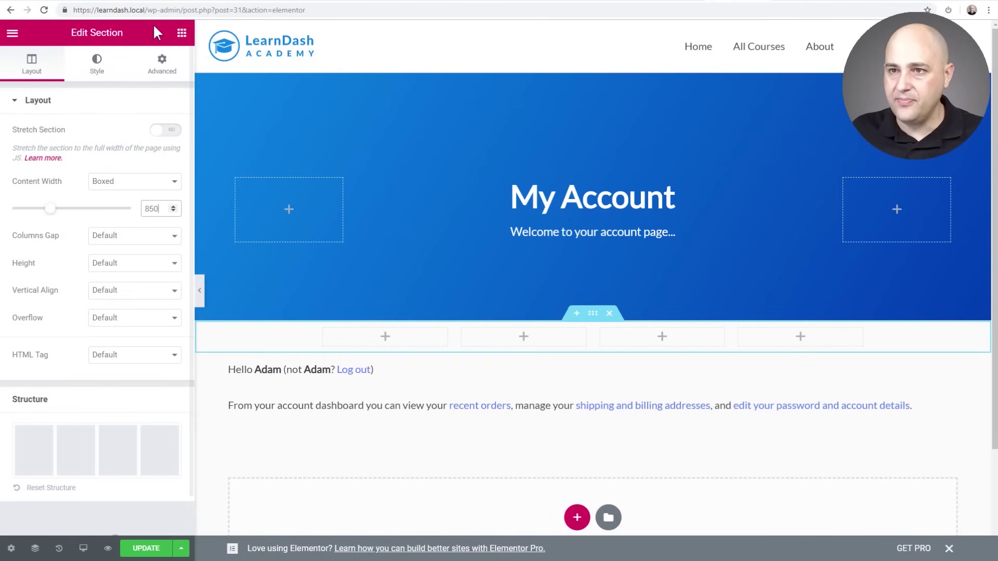
# - Try to add an Icon Box widget to the first column, declining the icon library upgrade, and save the page
pyautogui.click(181, 33)
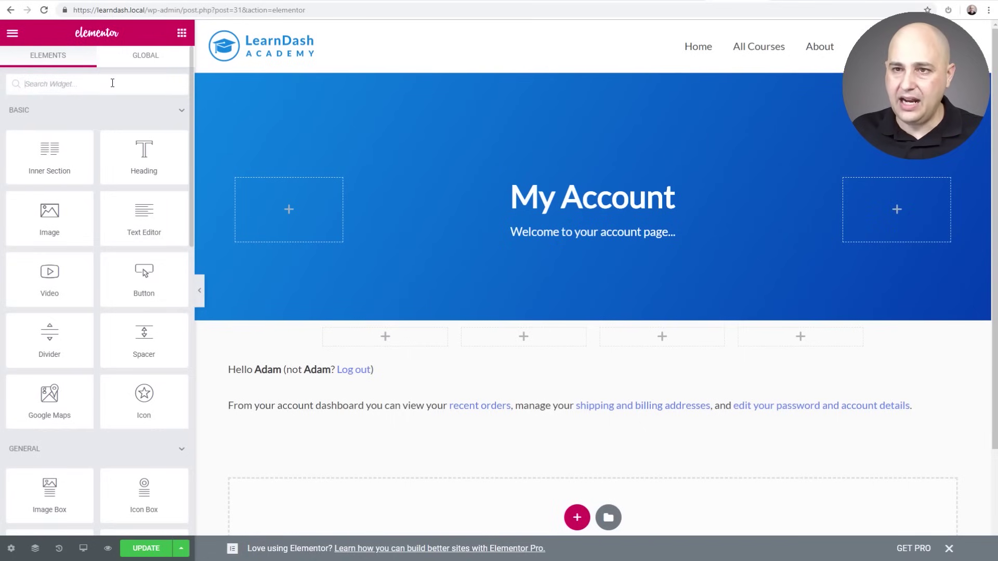
pyautogui.write('ic')
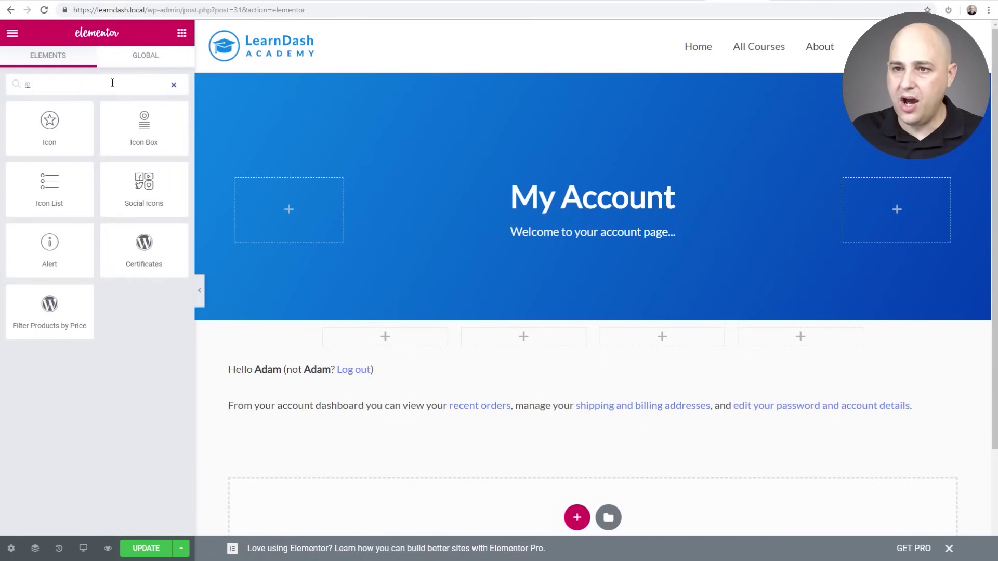
pyautogui.moveTo(148, 135); pyautogui.dragTo(372, 347)
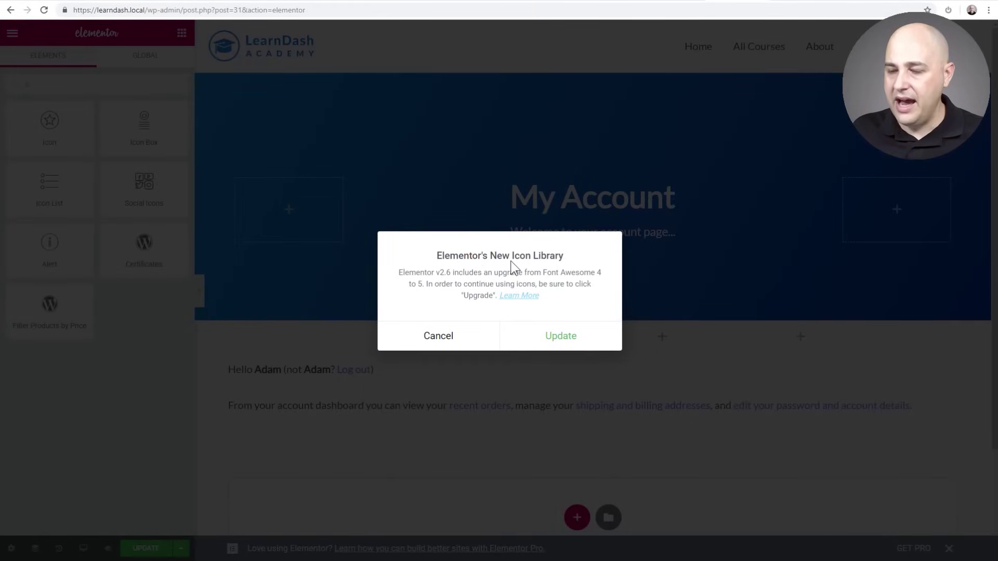
pyautogui.click(439, 337)
pyautogui.click(133, 554)
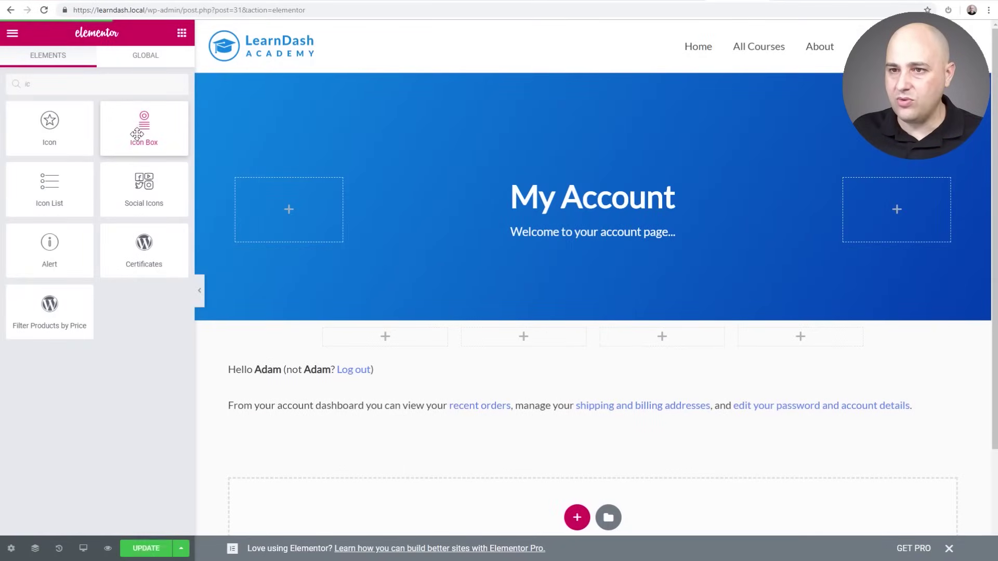
# - Accept the icon library update while adding the Icon Box and migrate the site to Font Awesome 5
pyautogui.moveTo(137, 134); pyautogui.dragTo(351, 337)
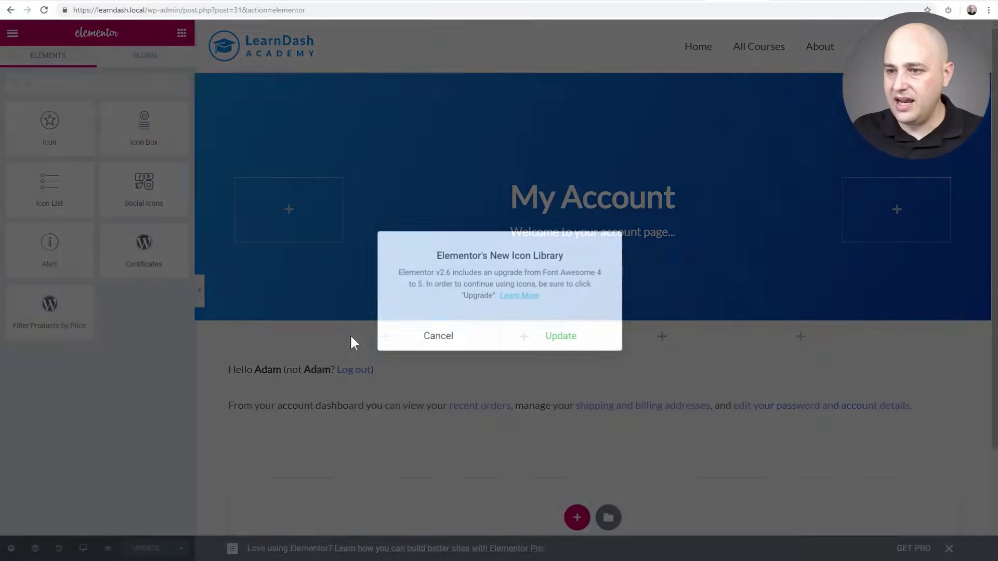
pyautogui.click(559, 338)
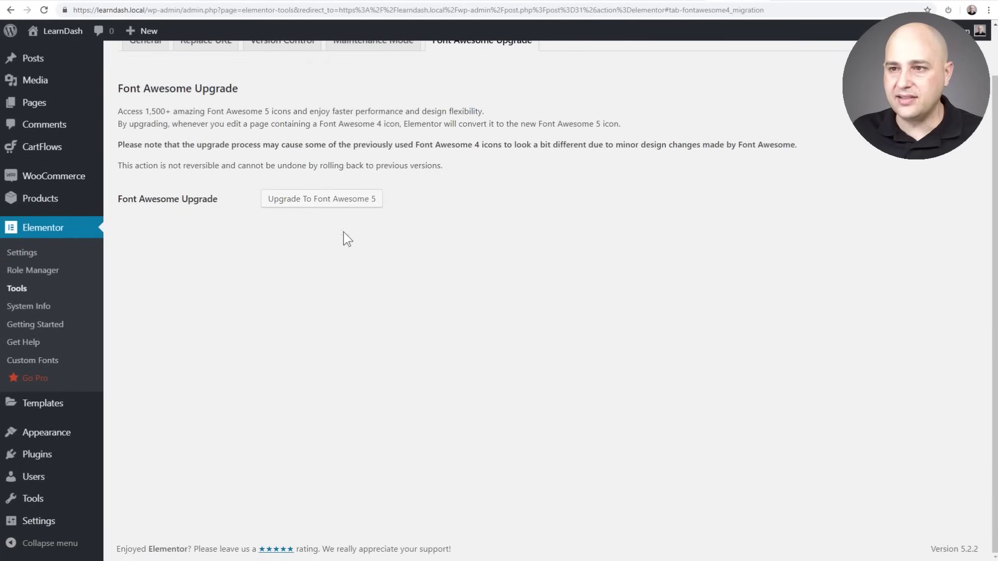
pyautogui.click(335, 197)
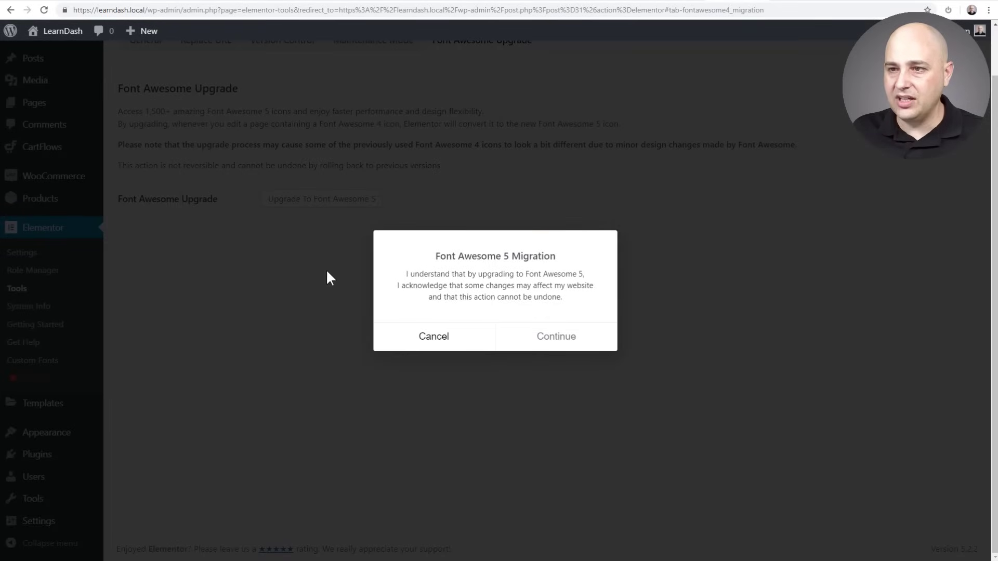
pyautogui.click(551, 339)
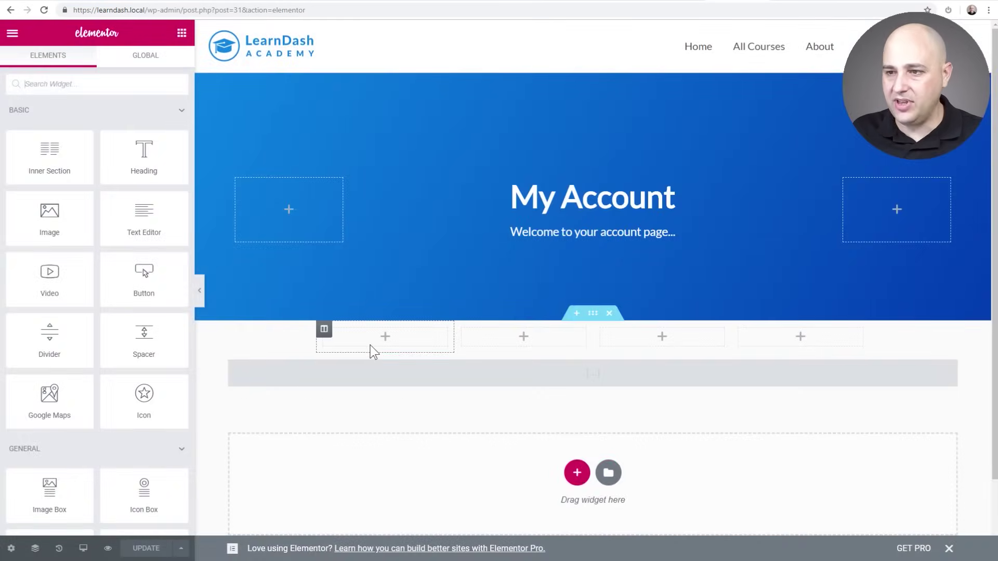
# - Reapply the account shortcode widget and add an Icon Box widget to the first of the four columns
pyautogui.click(404, 381)
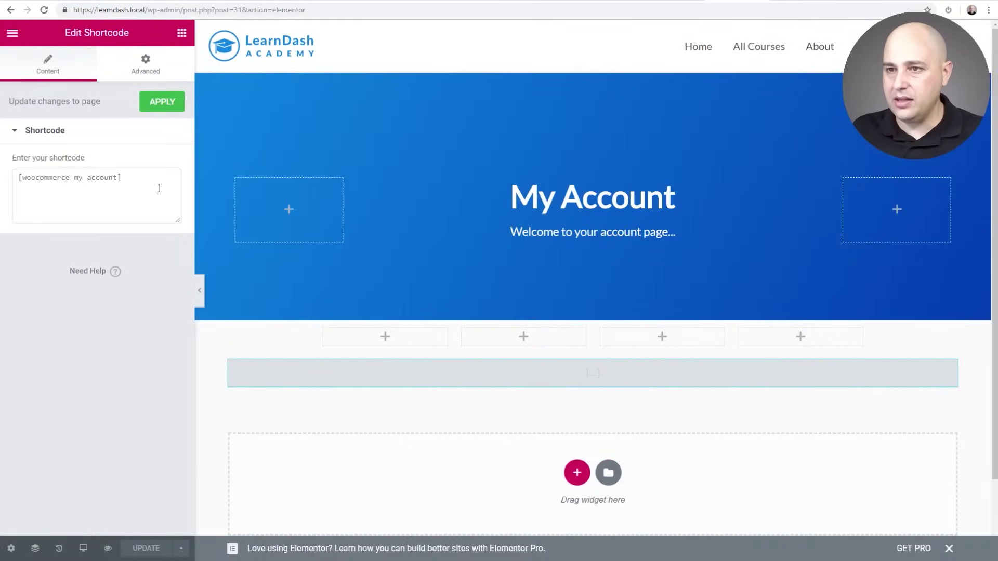
pyautogui.click(161, 101)
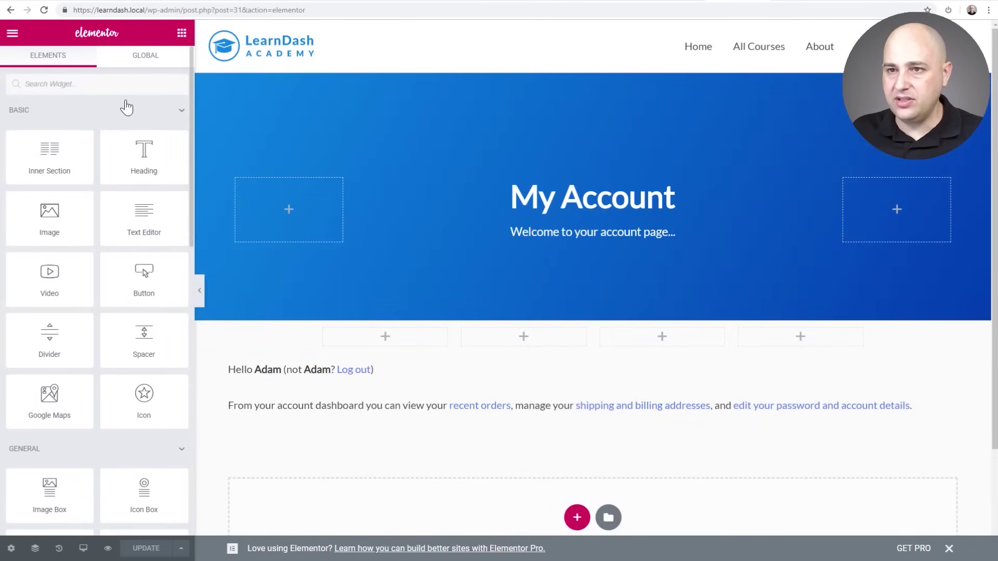
pyautogui.click(108, 82)
pyautogui.write('o')
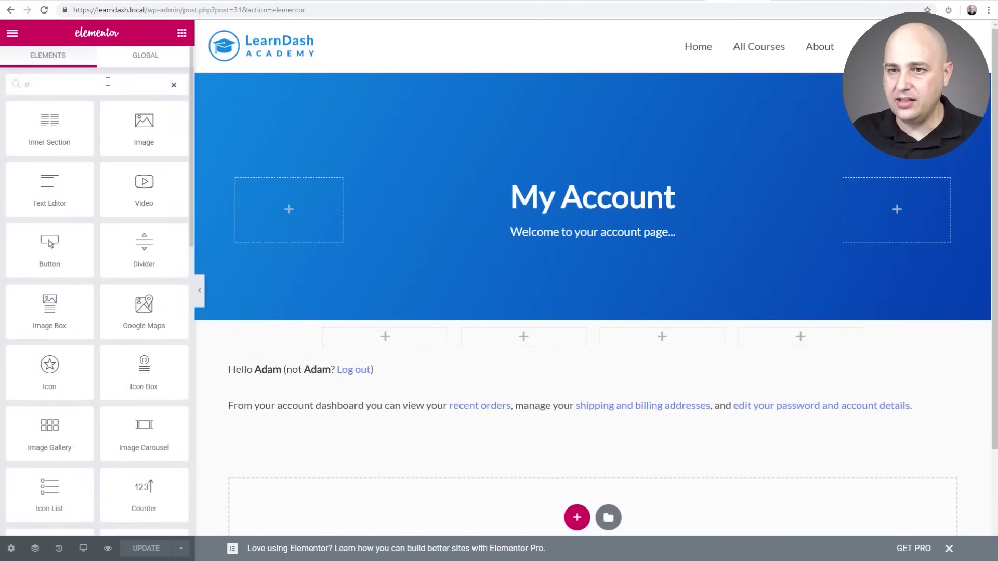
pyautogui.write('co')
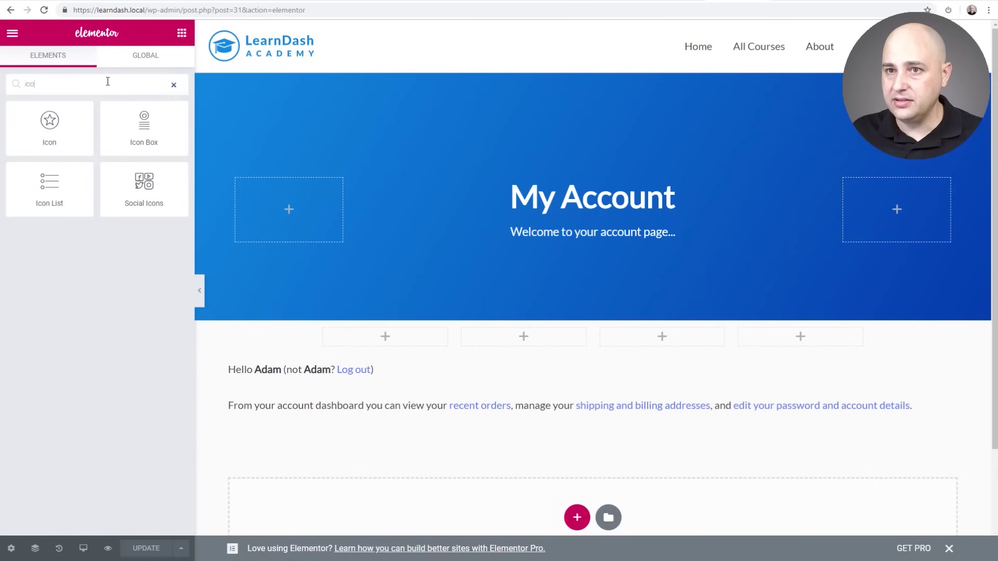
pyautogui.moveTo(144, 125); pyautogui.dragTo(366, 346)
pyautogui.scroll(-3, 315, 265)
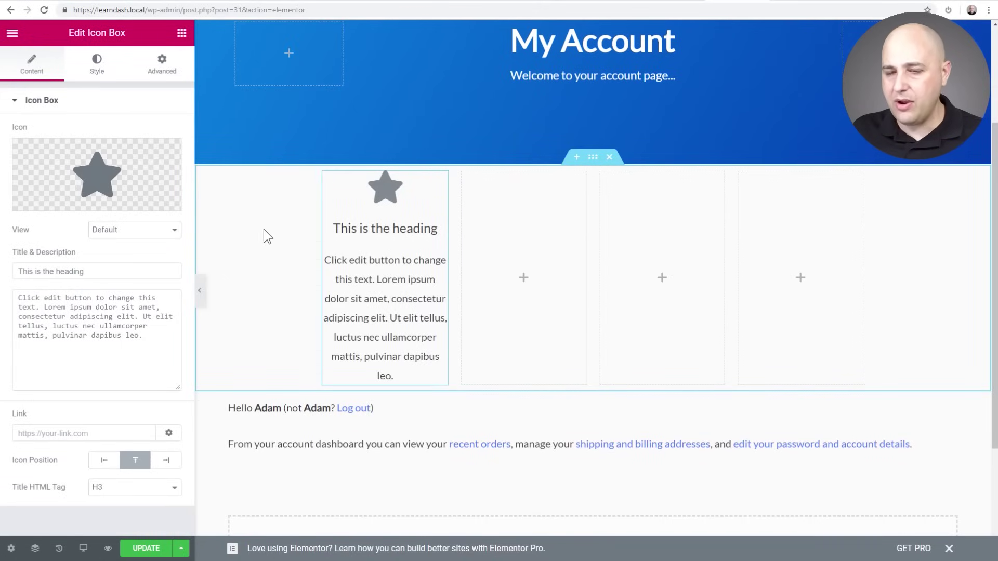
# - Set the icon box's title to "Recent Orders" and delete its description text
pyautogui.moveTo(95, 185)
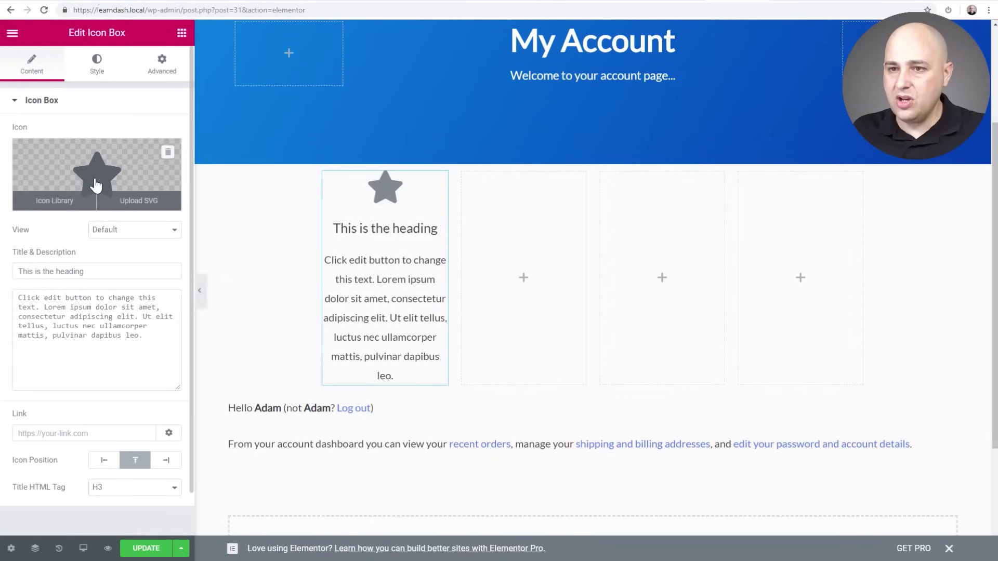
pyautogui.moveTo(101, 271); pyautogui.dragTo(16, 270)
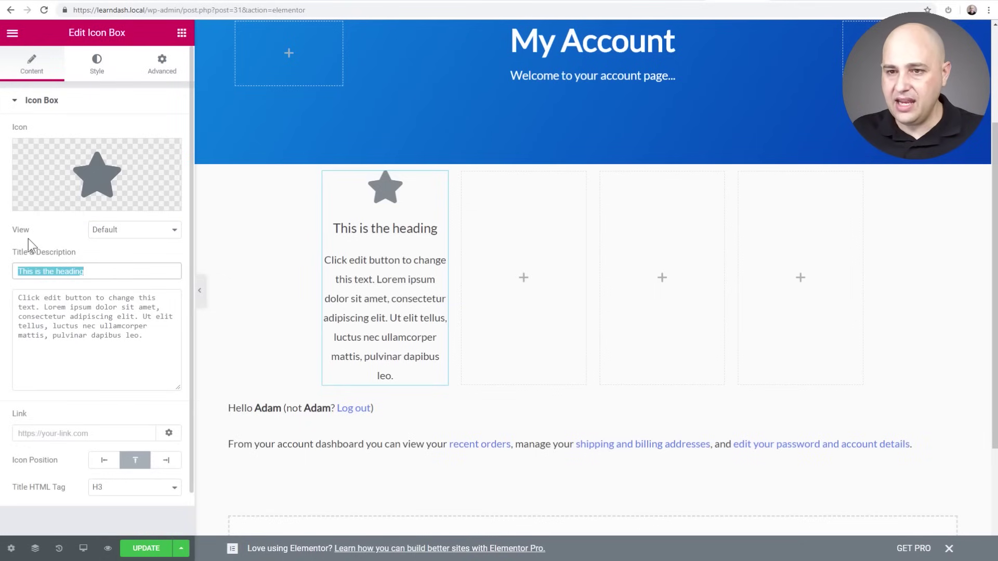
pyautogui.write('Recent Orders')
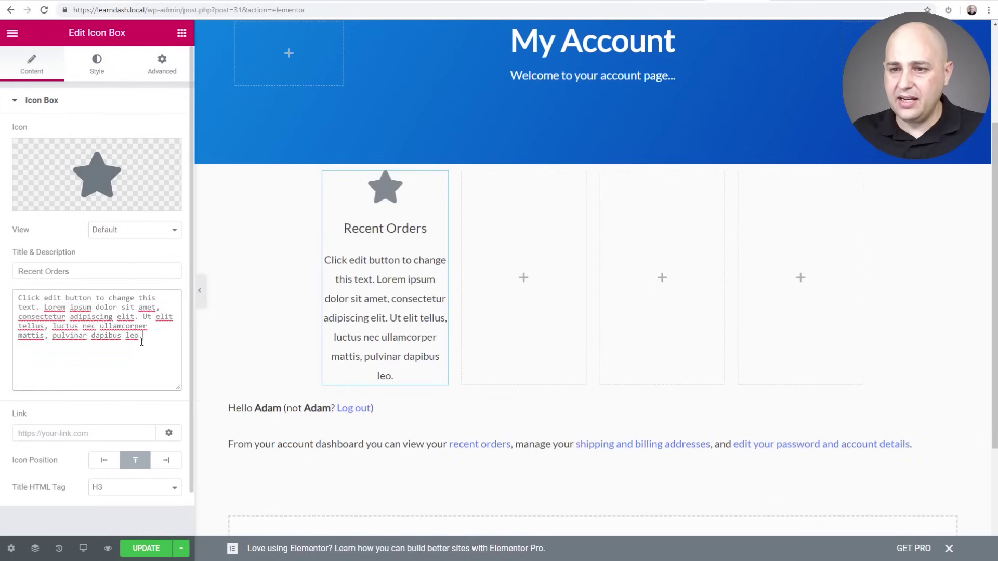
pyautogui.moveTo(135, 351); pyautogui.dragTo(17, 292)
pyautogui.press('BackSpace')
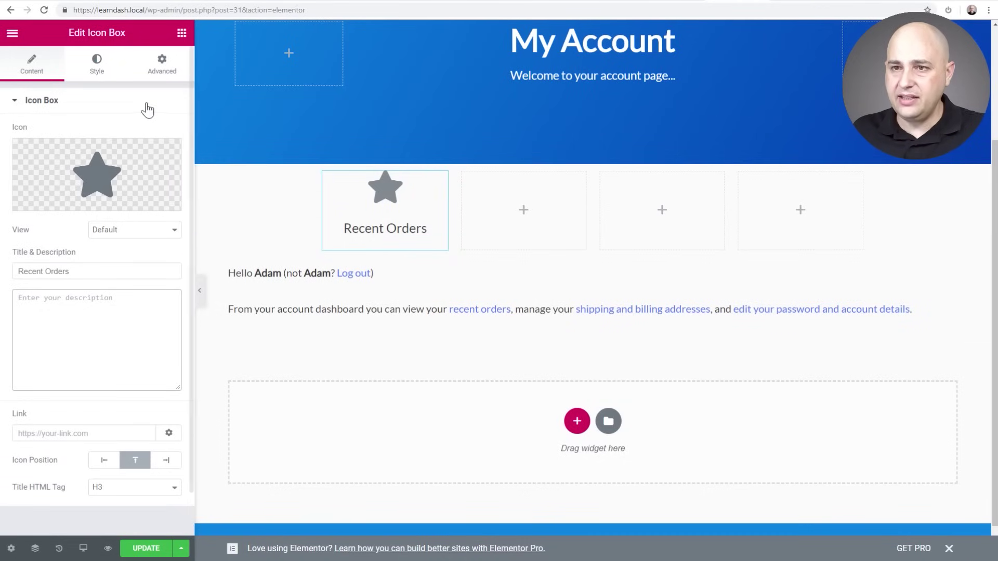
# - Set both the icon spacing and the title spacing of the Recent Orders icon box to 0
pyautogui.click(101, 65)
pyautogui.moveTo(31, 208); pyautogui.dragTo(5, 208)
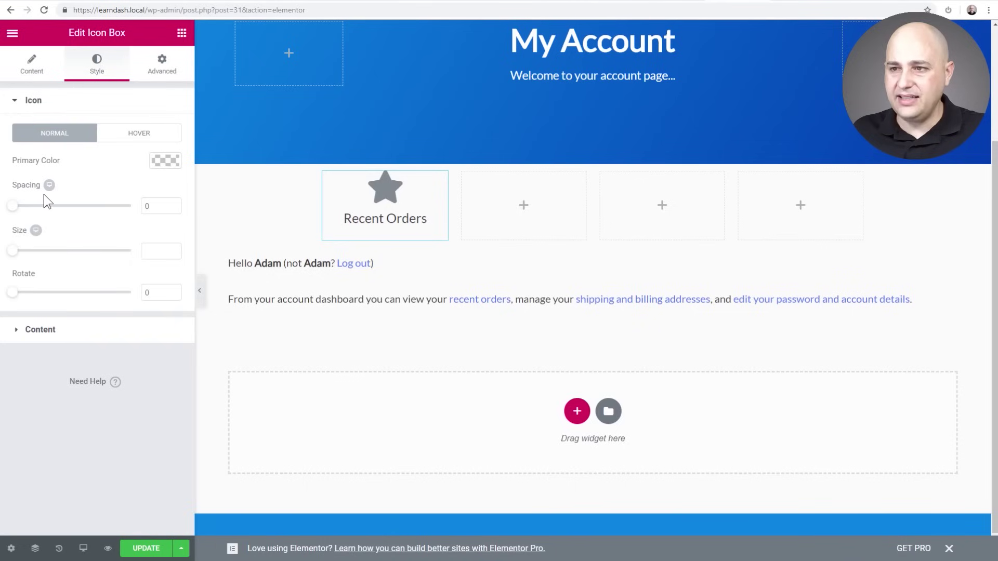
pyautogui.click(17, 332)
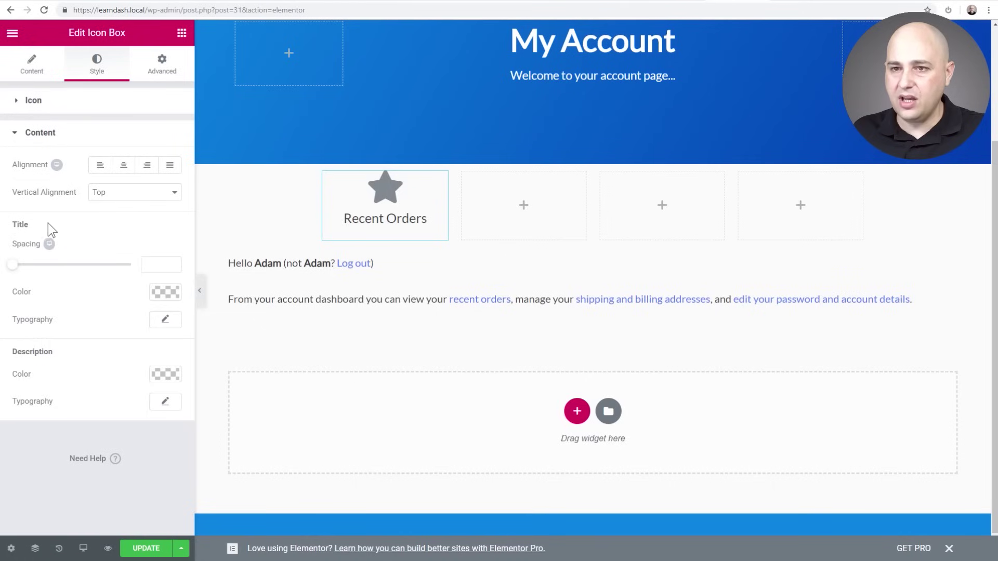
pyautogui.moveTo(9, 265)
pyautogui.mouseDown()
pyautogui.moveTo(29, 267)
pyautogui.moveTo(11, 263)
pyautogui.mouseUp()
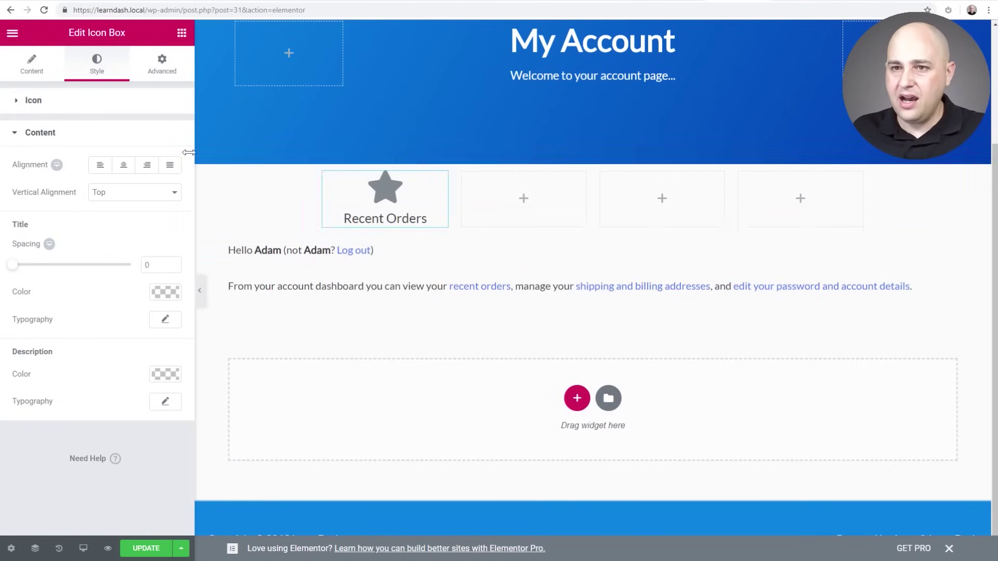
# - Set the primary color of the Recent Orders icon to the muted blue #4c81a5
pyautogui.click(20, 106)
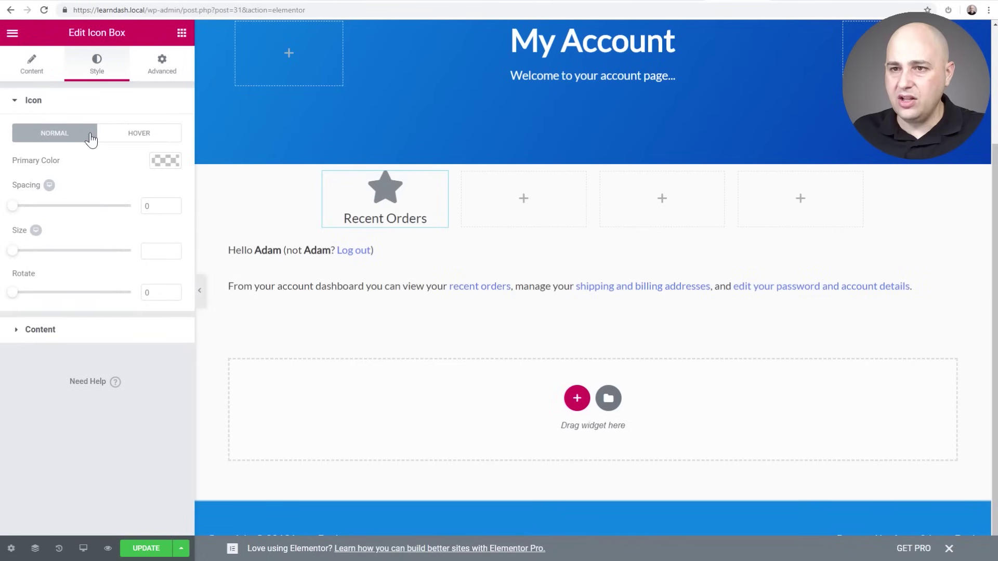
pyautogui.click(165, 161)
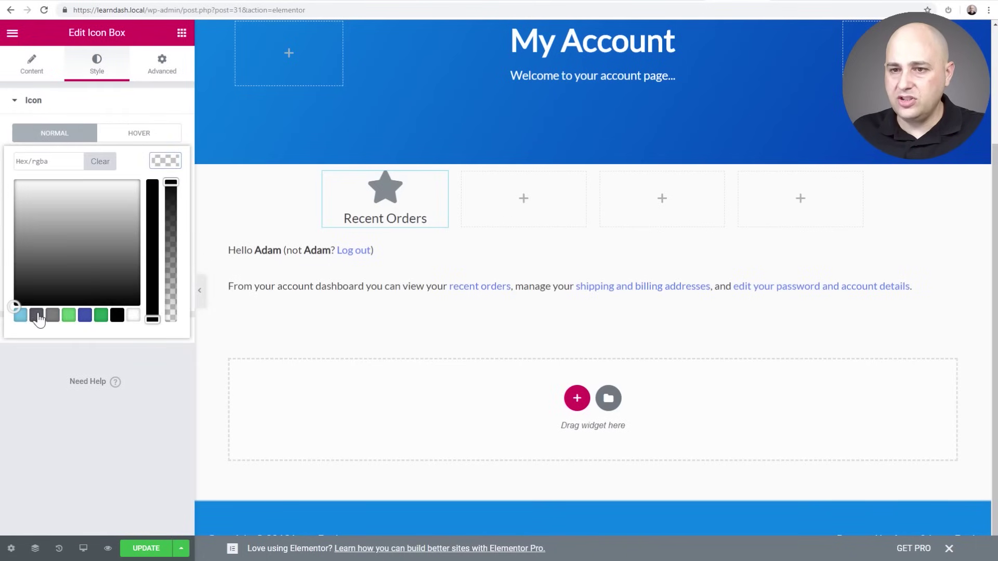
pyautogui.click(21, 315)
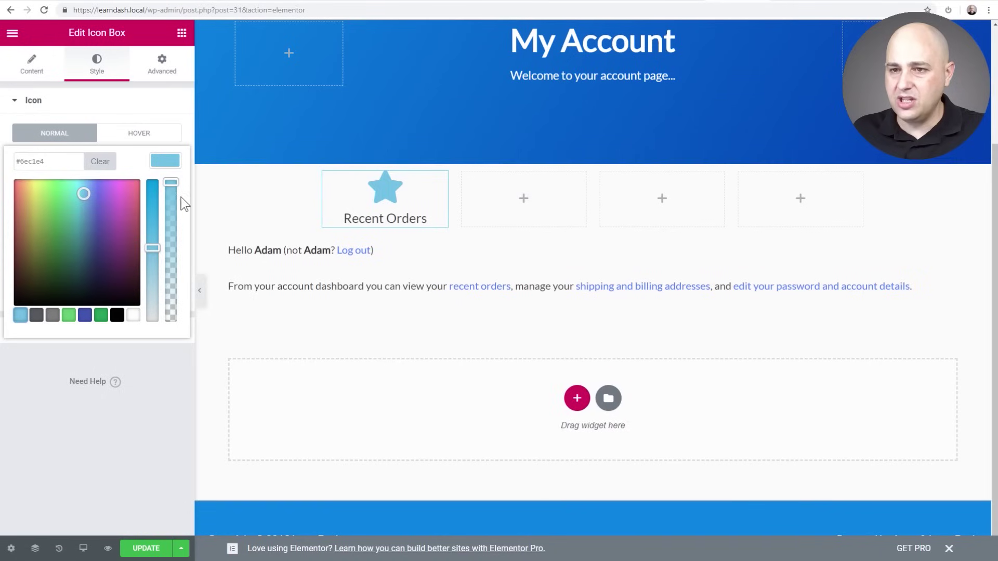
pyautogui.moveTo(102, 210); pyautogui.dragTo(86, 223)
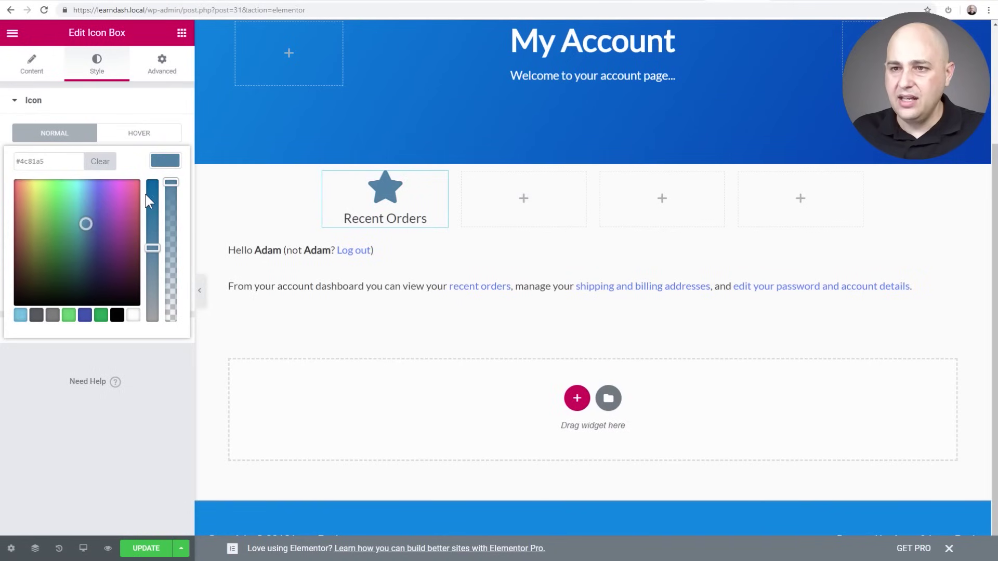
pyautogui.click(38, 369)
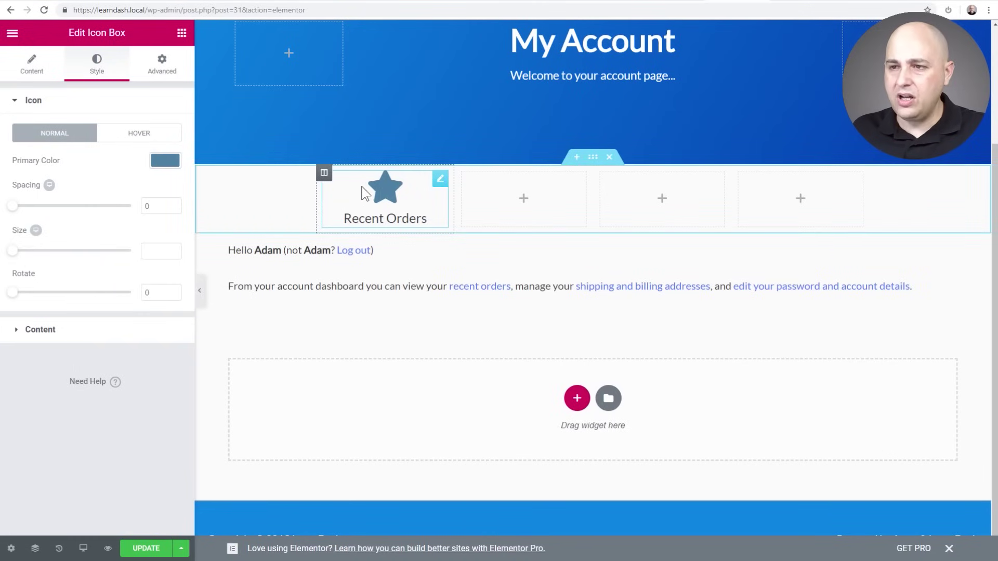
# - Give the column holding the Recent Orders icon box a classic white background, #ffffff
pyautogui.click(325, 176)
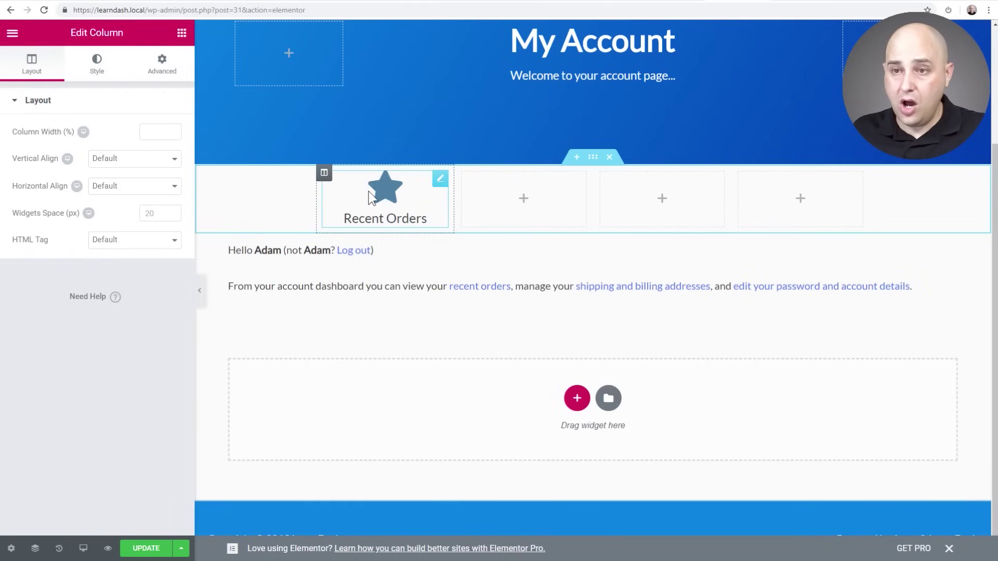
pyautogui.click(97, 72)
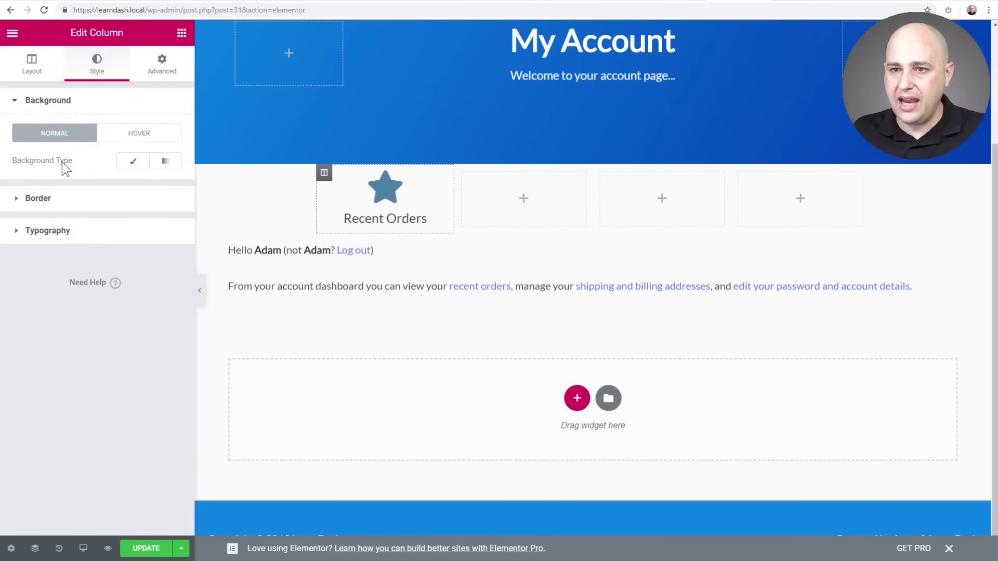
pyautogui.click(131, 161)
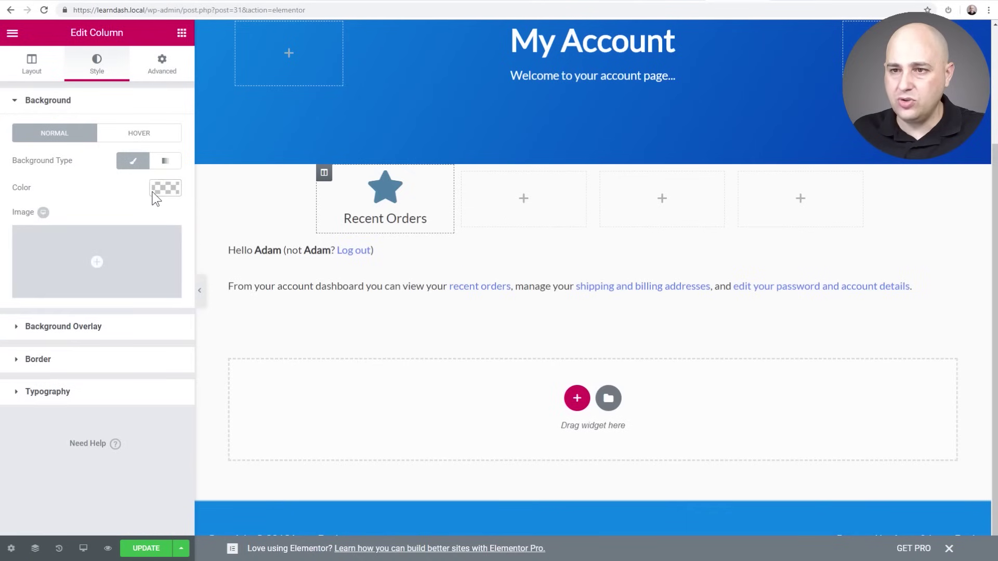
pyautogui.click(152, 192)
pyautogui.click(133, 343)
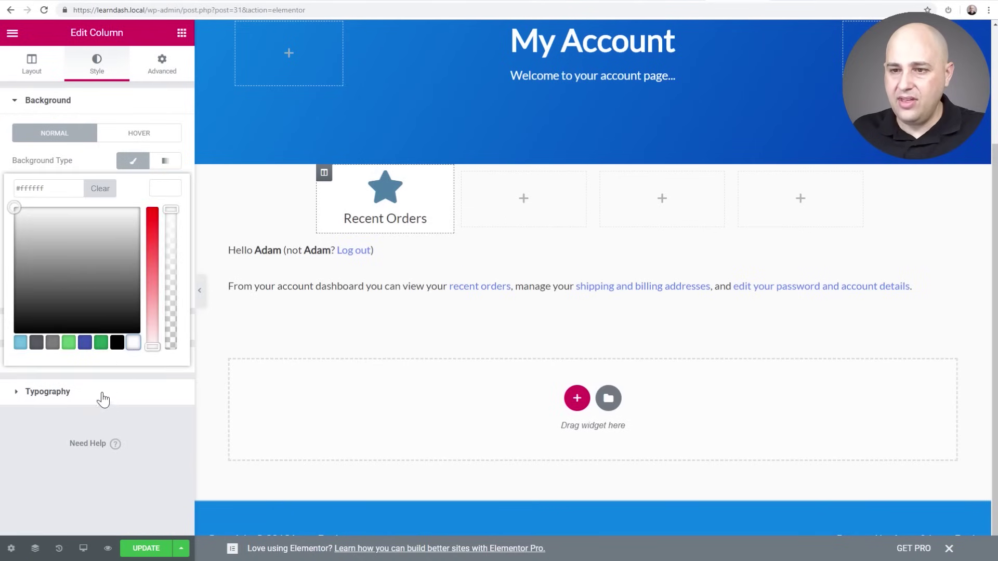
pyautogui.click(65, 420)
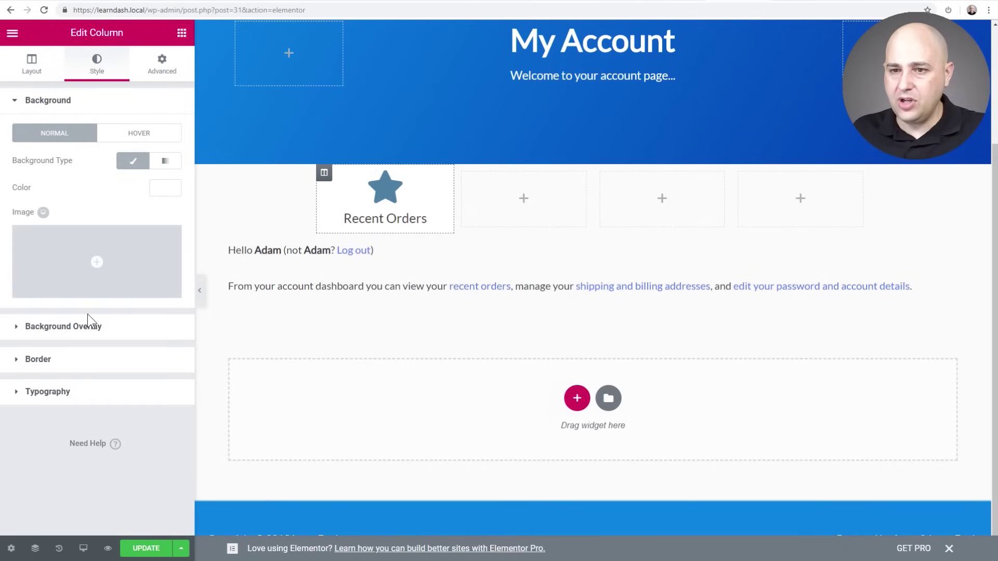
# - Add a box shadow to the Recent Orders column, using black at 0.12 opacity, rgba(0,0,0,0.12)
pyautogui.click(38, 360)
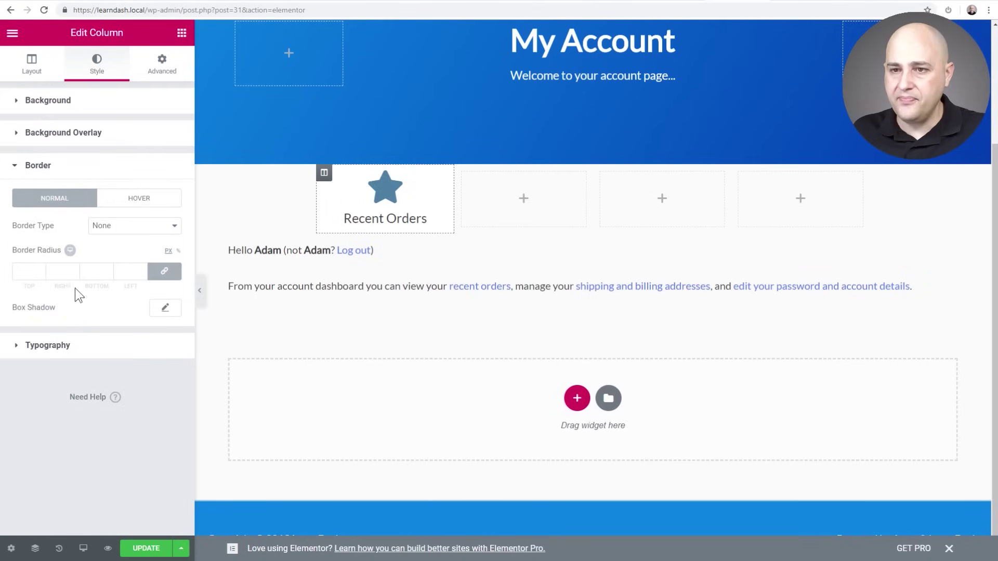
pyautogui.click(165, 310)
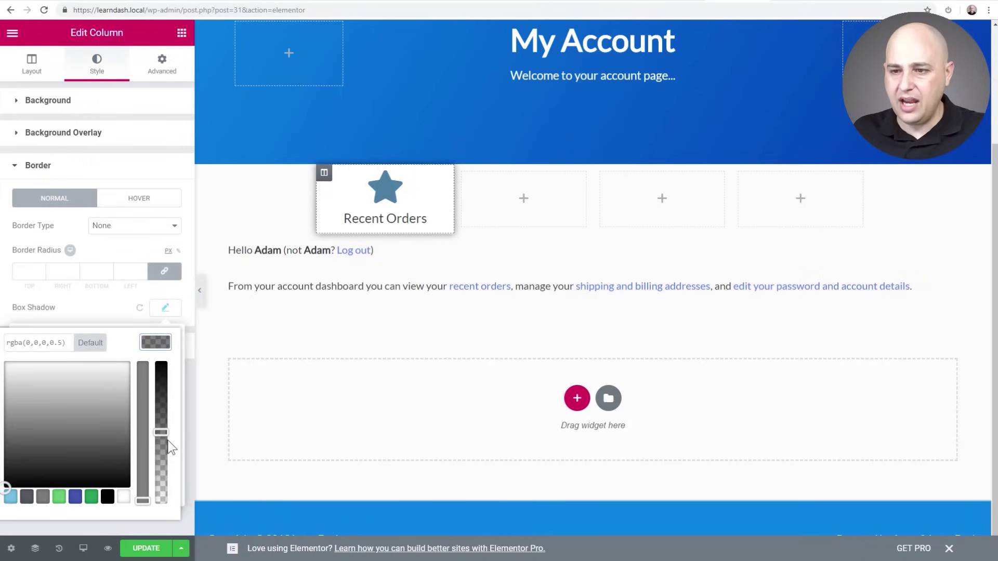
pyautogui.moveTo(160, 432); pyautogui.dragTo(161, 485)
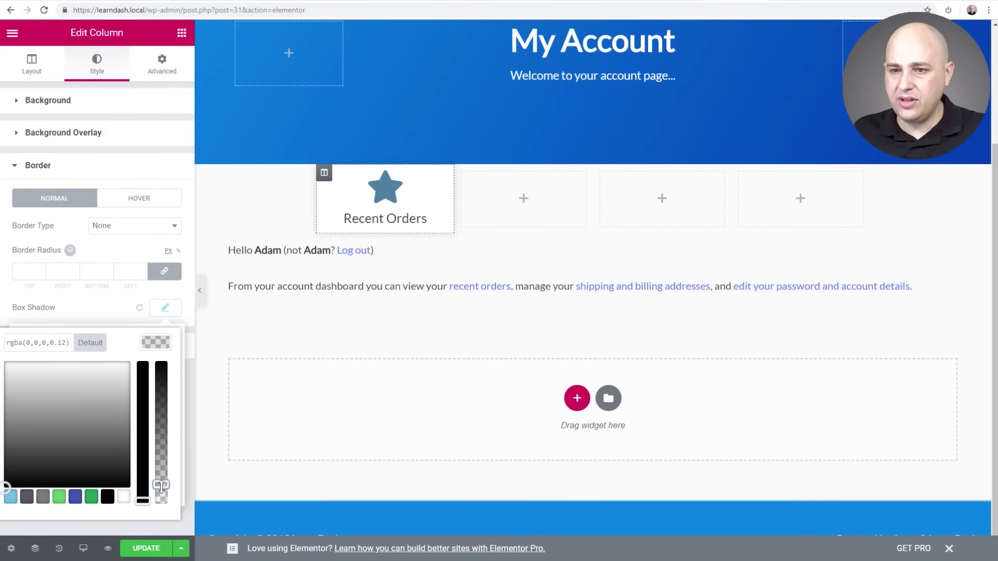
pyautogui.click(61, 342)
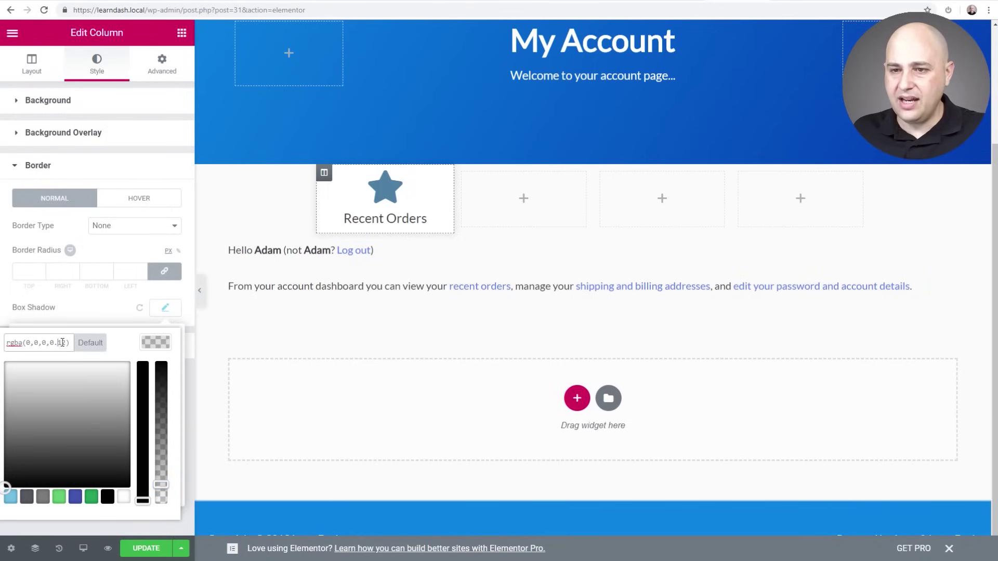
pyautogui.click(165, 308)
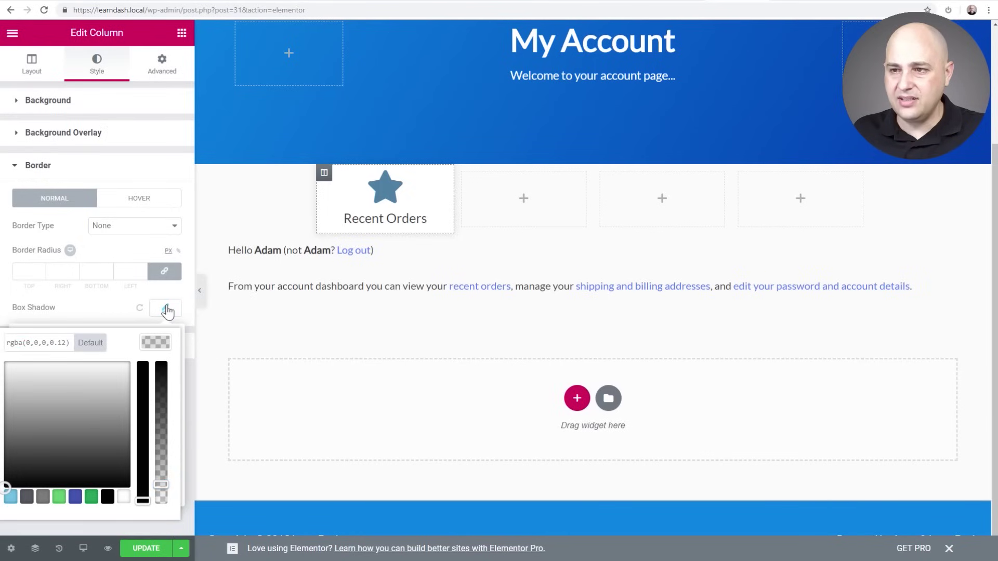
# - Set the border radius of the Recent Orders column to 5 px on all corners and preview the page
pyautogui.click(29, 271)
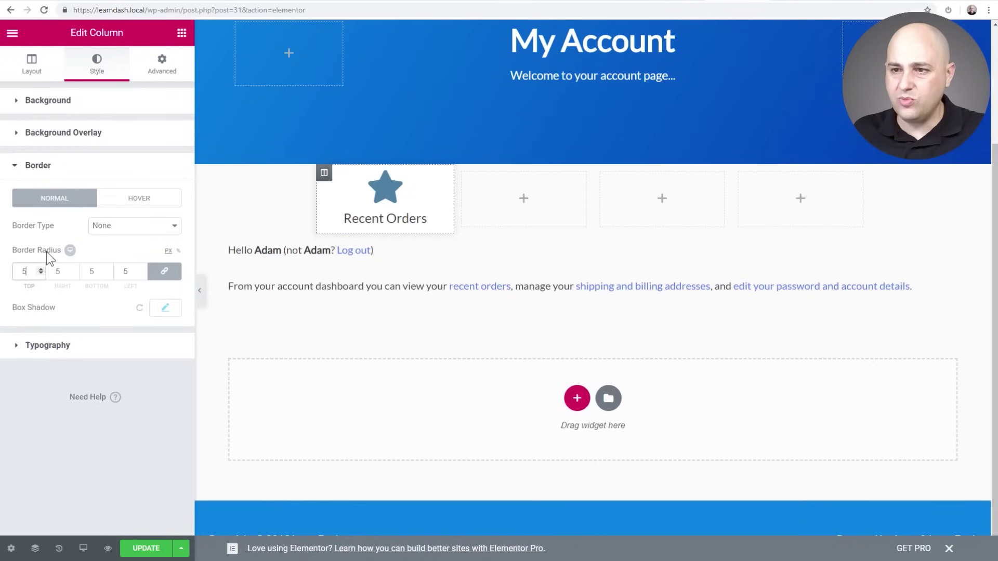
pyautogui.click(199, 290)
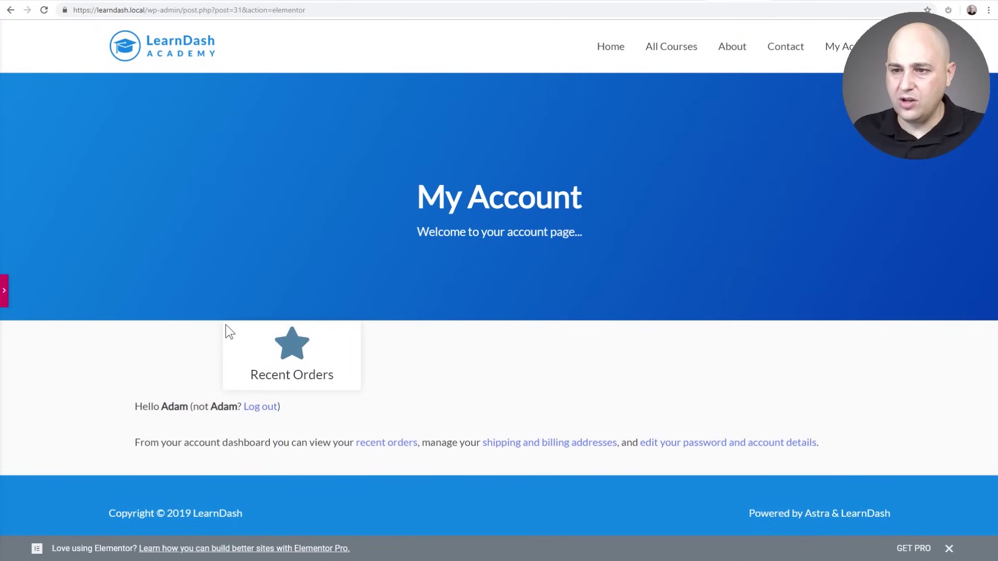
pyautogui.click(6, 292)
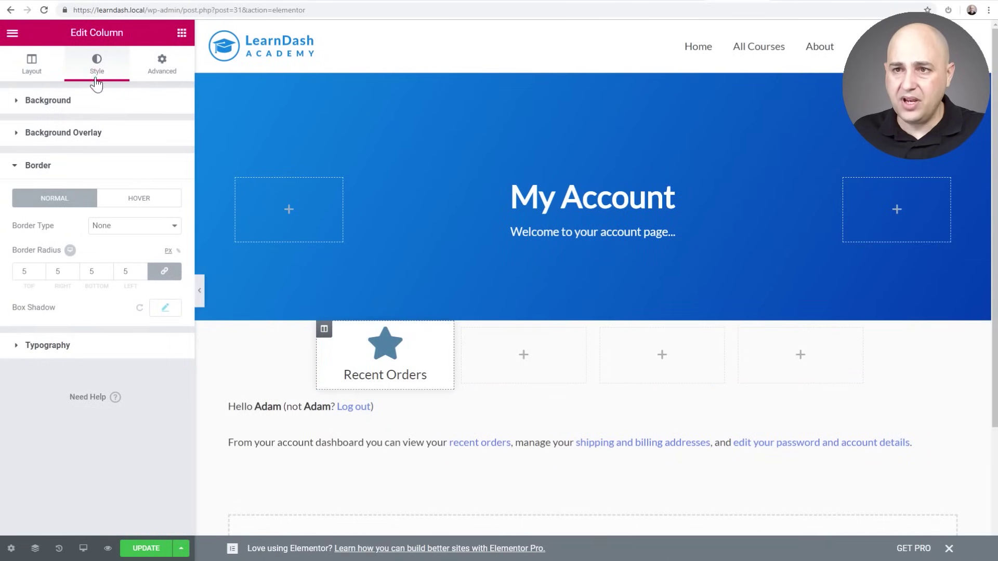
# - Give the Recent Orders column a 10 px margin and 20 px padding on all sides, and preview the page
pyautogui.click(160, 70)
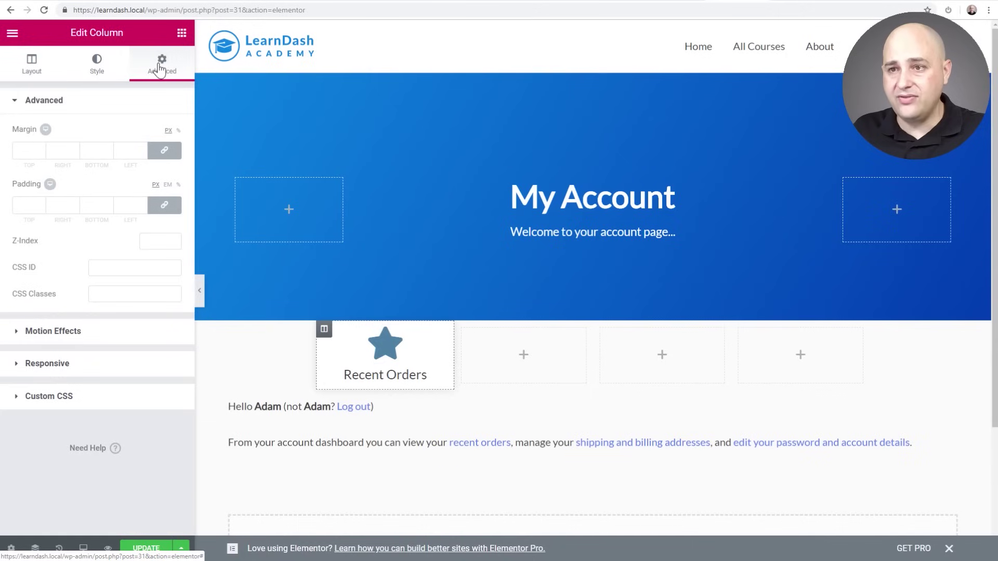
pyautogui.click(25, 151)
pyautogui.write('10')
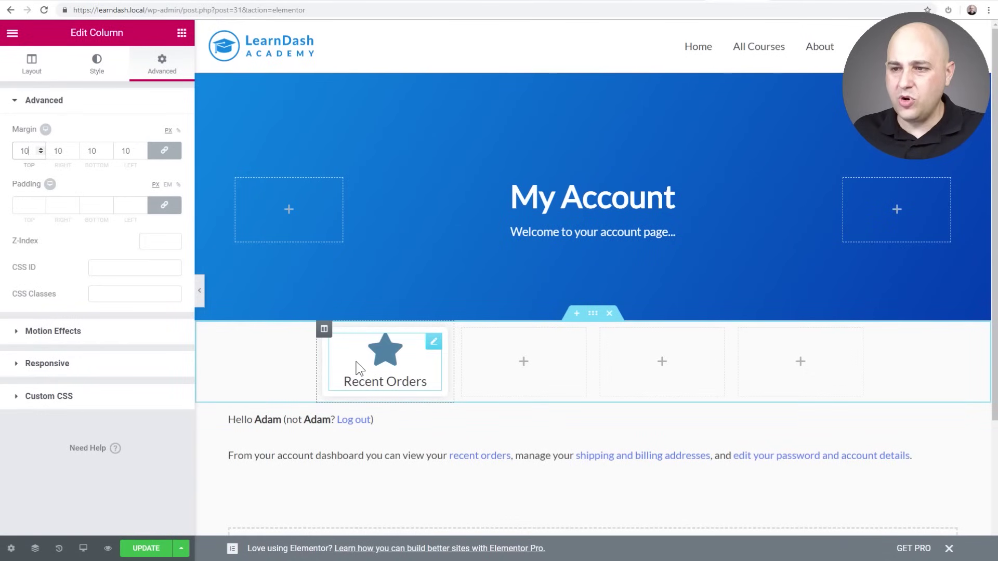
pyautogui.click(24, 205)
pyautogui.write('20')
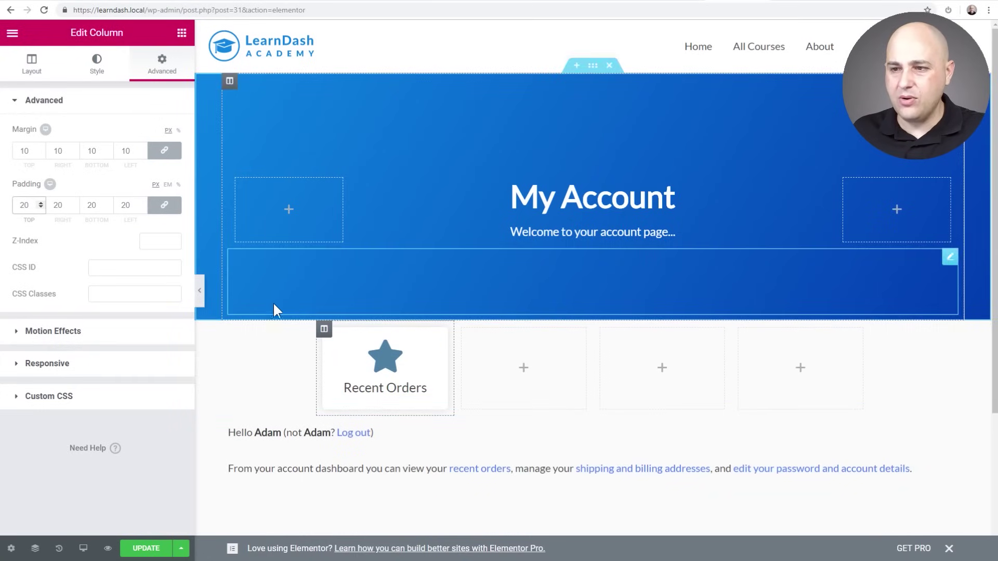
pyautogui.click(201, 292)
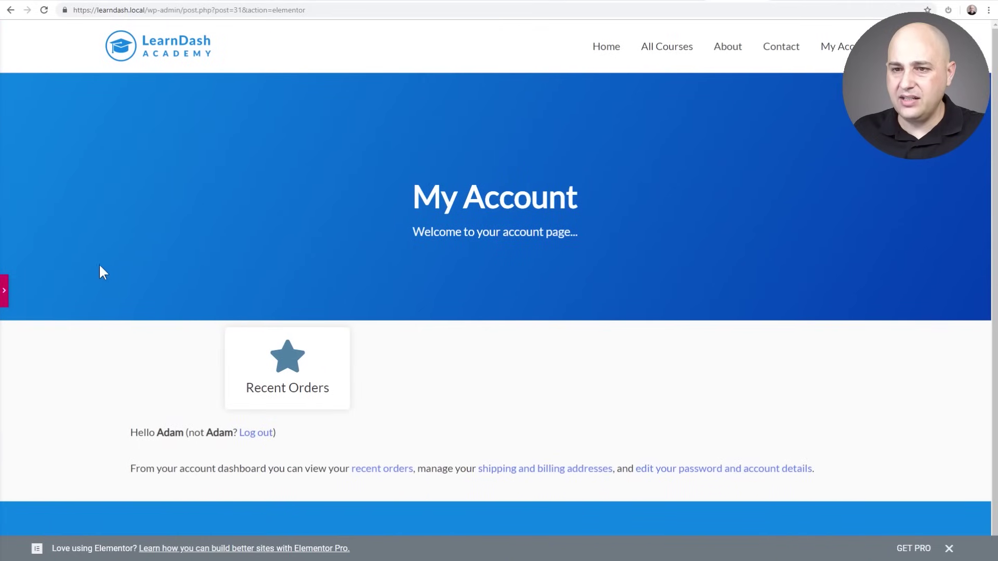
pyautogui.click(4, 290)
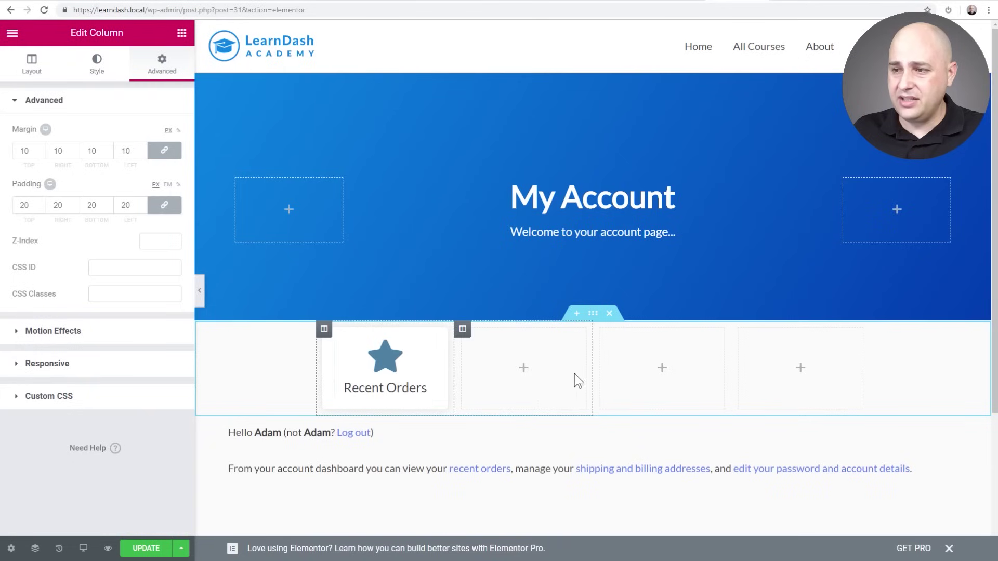
# - Duplicate the Recent Orders column three times to make four identical icon-box columns
pyautogui.rightClick(325, 336)
pyautogui.click(343, 358)
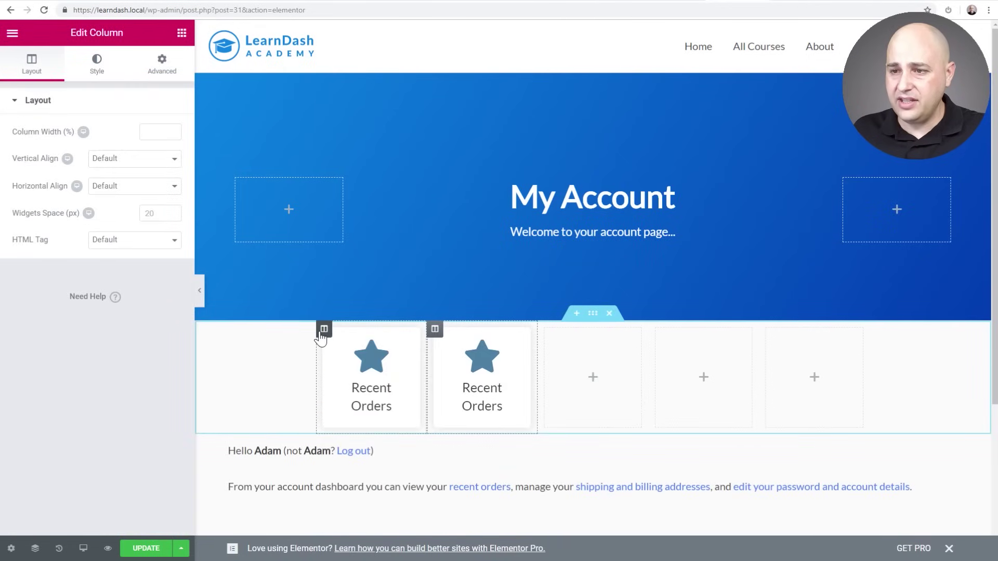
pyautogui.rightClick(321, 337)
pyautogui.click(355, 360)
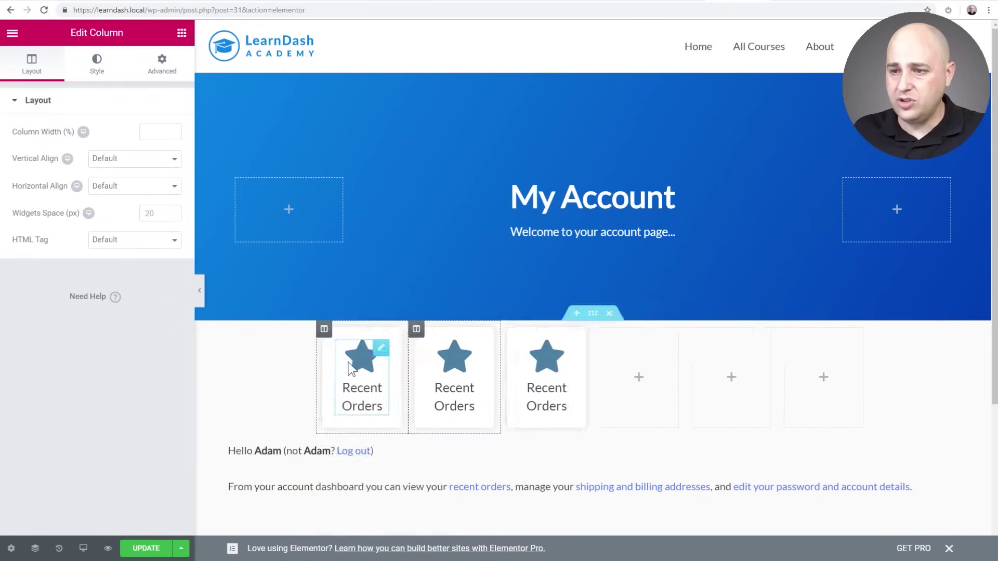
pyautogui.rightClick(322, 337)
pyautogui.rightClick(348, 360)
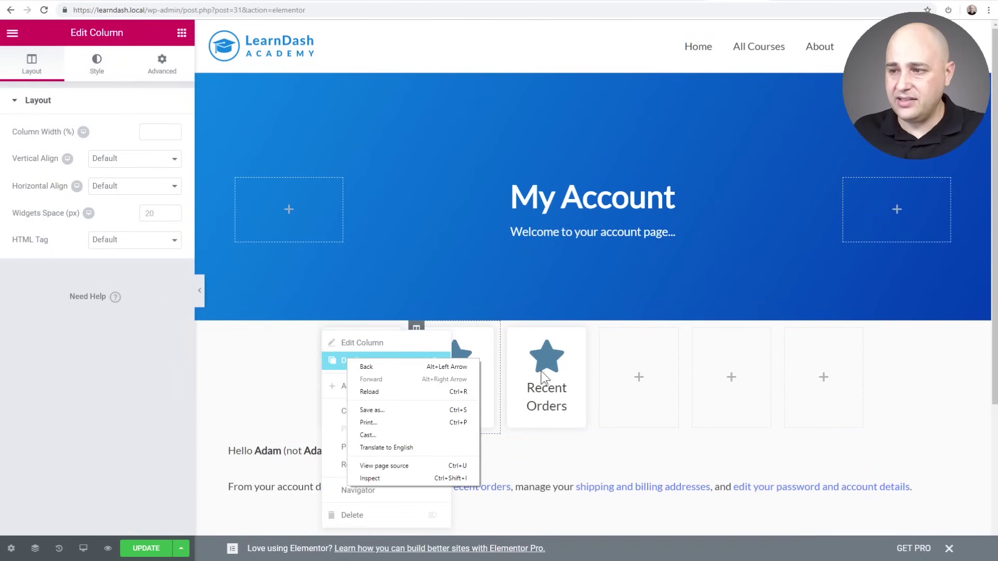
pyautogui.click(348, 355)
pyautogui.click(334, 363)
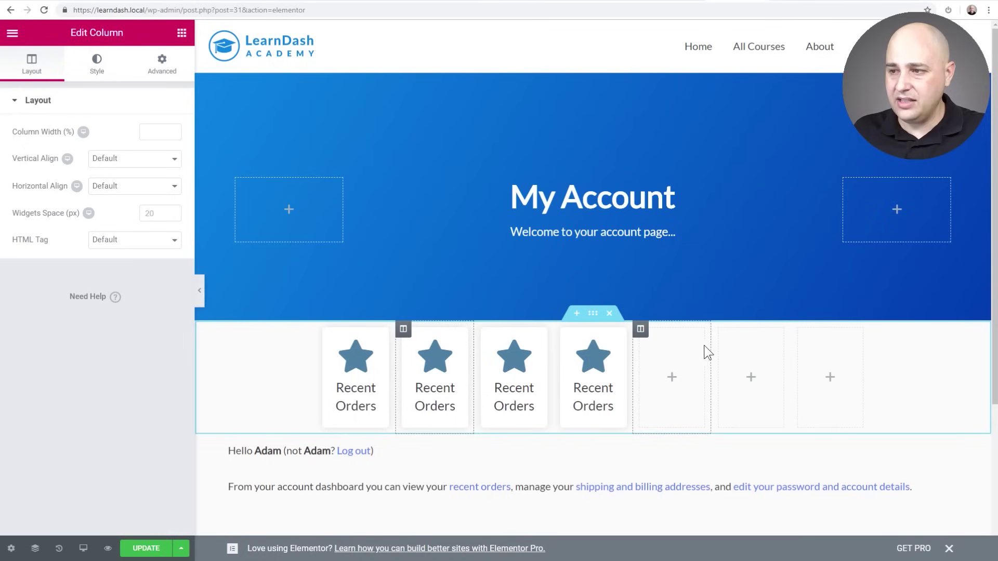
# - Delete the three empty columns after the four Recent Orders columns
pyautogui.rightClick(643, 328)
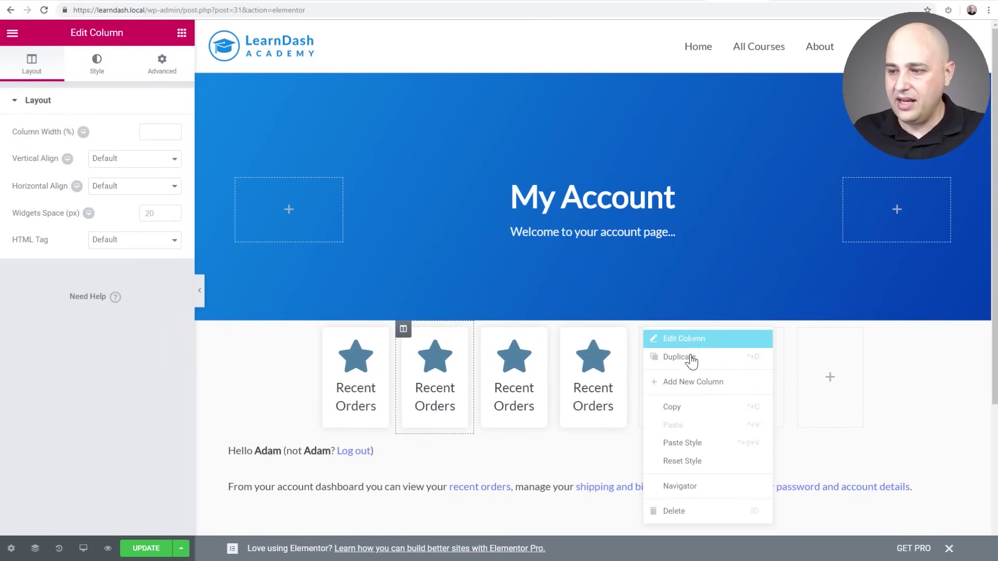
pyautogui.click(701, 511)
pyautogui.rightClick(692, 333)
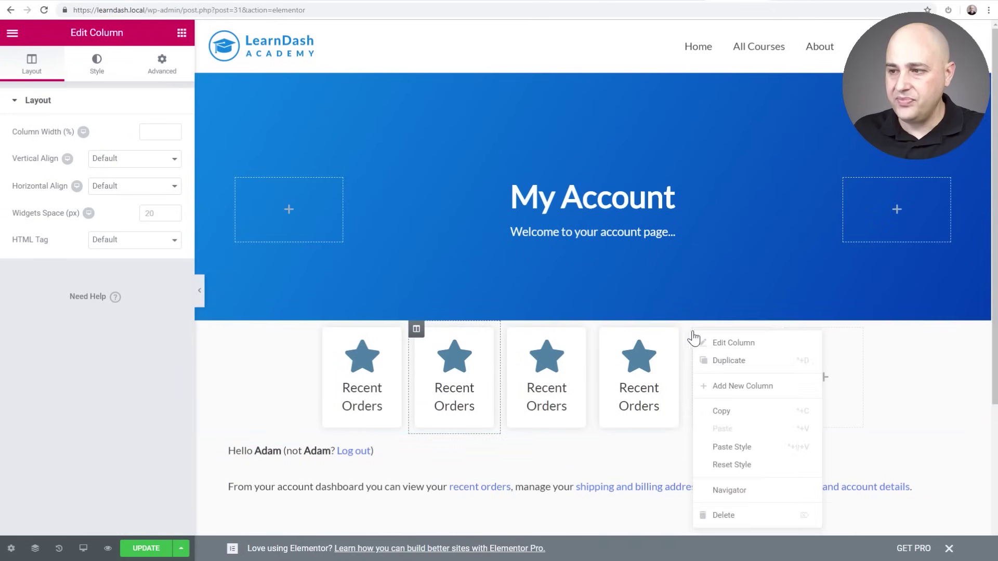
pyautogui.click(743, 512)
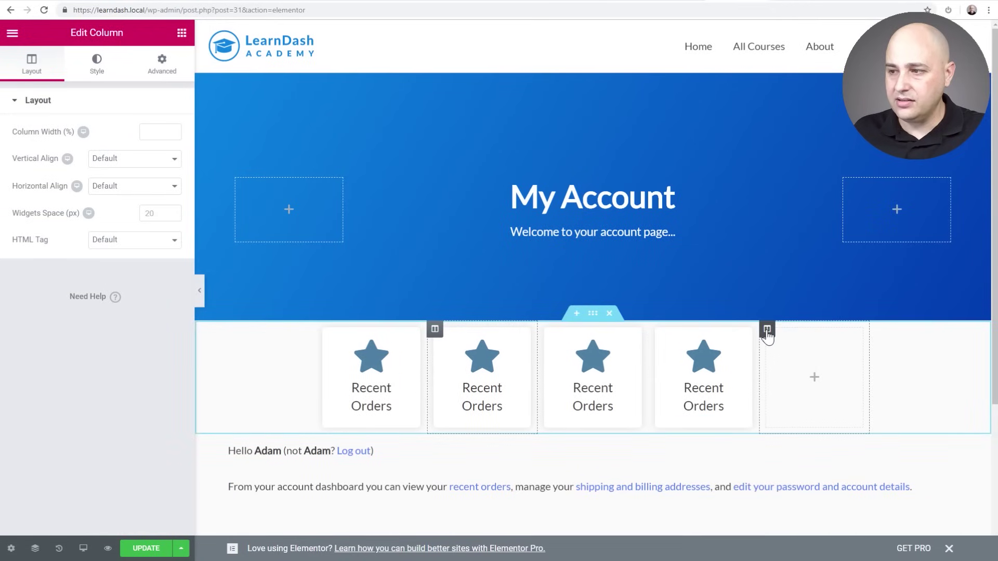
pyautogui.rightClick(767, 329)
pyautogui.click(813, 515)
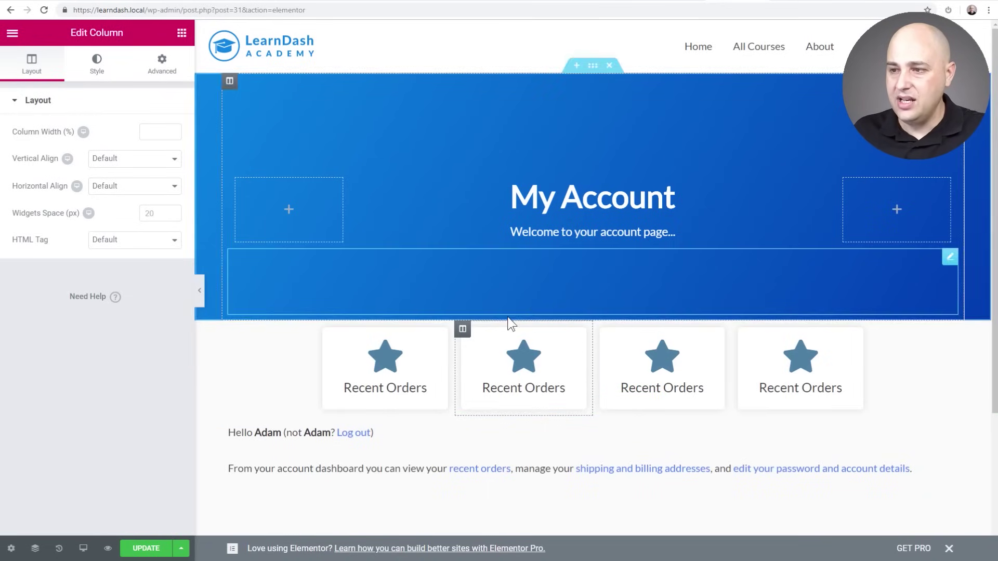
# - Unlink the margins of the section holding the icon boxes, set its top margin to -70 px, and preview the page
pyautogui.click(593, 315)
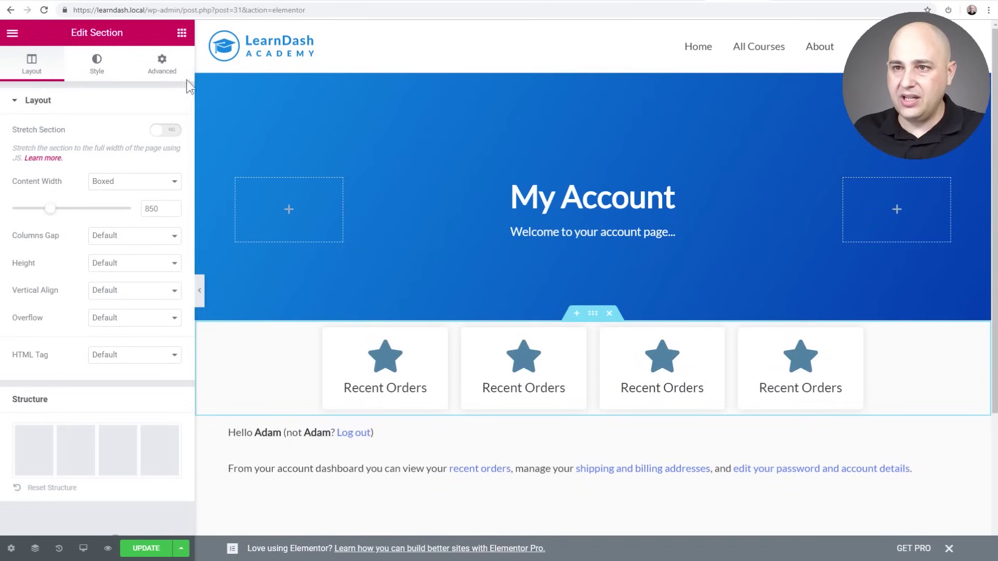
pyautogui.click(162, 67)
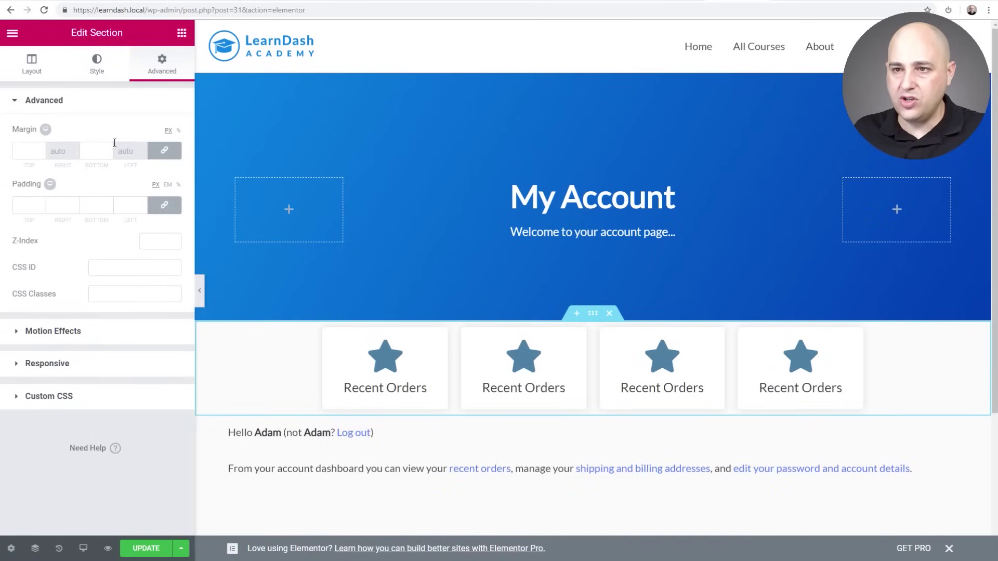
pyautogui.click(164, 156)
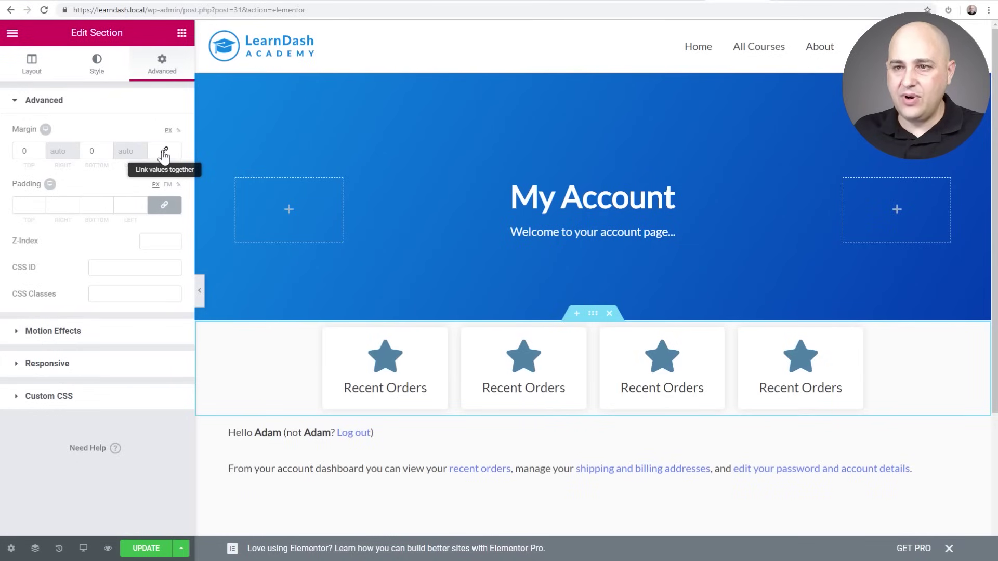
pyautogui.click(21, 148)
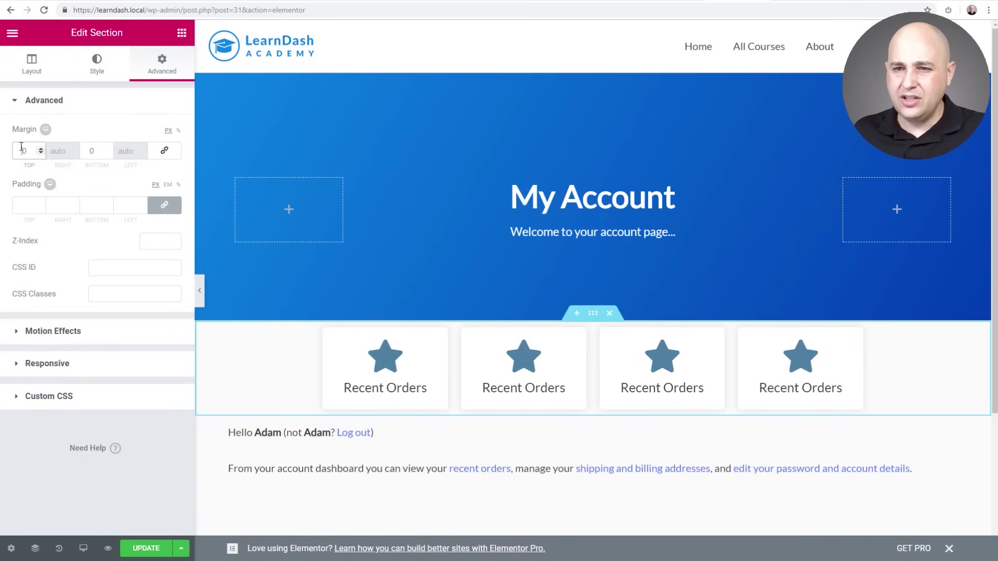
pyautogui.write('5')
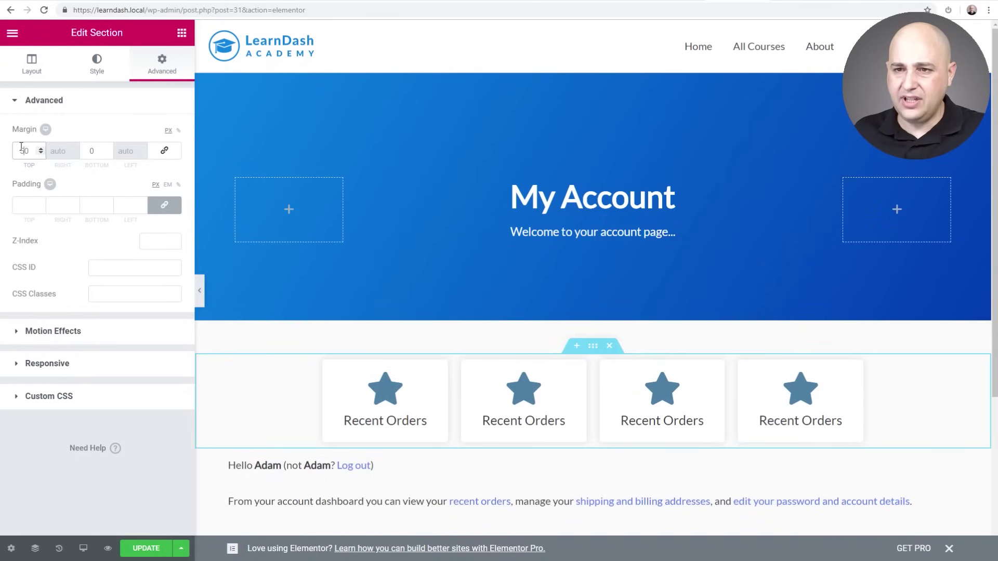
pyautogui.write('-')
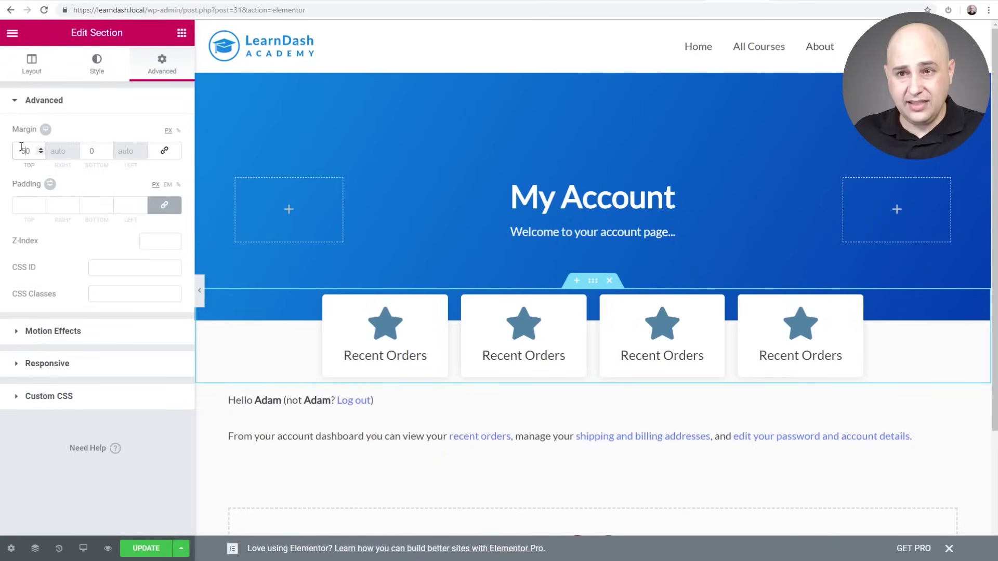
pyautogui.scroll(-10, 22, 147)
pyautogui.scroll(-10, 21, 147)
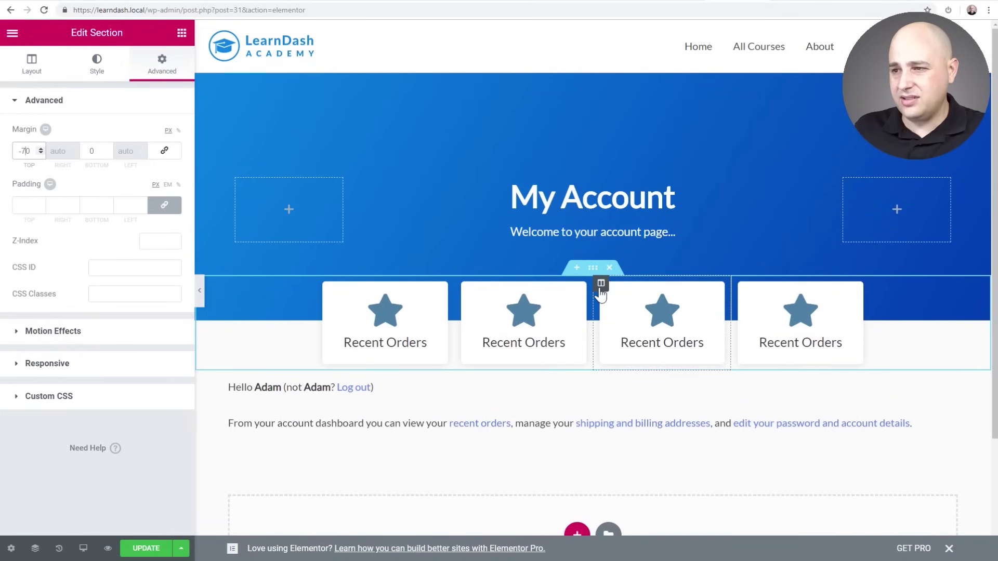
pyautogui.click(200, 290)
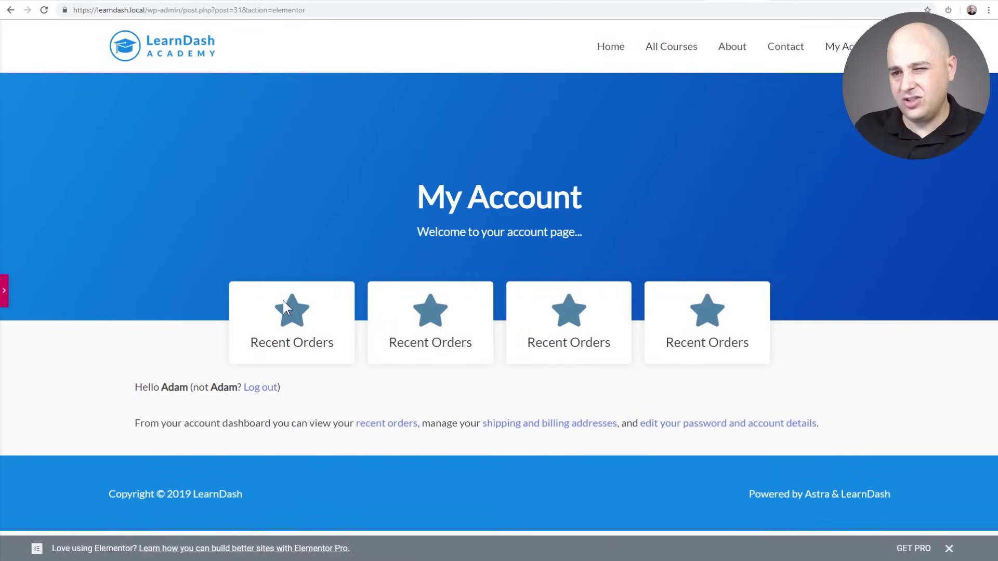
pyautogui.click(5, 291)
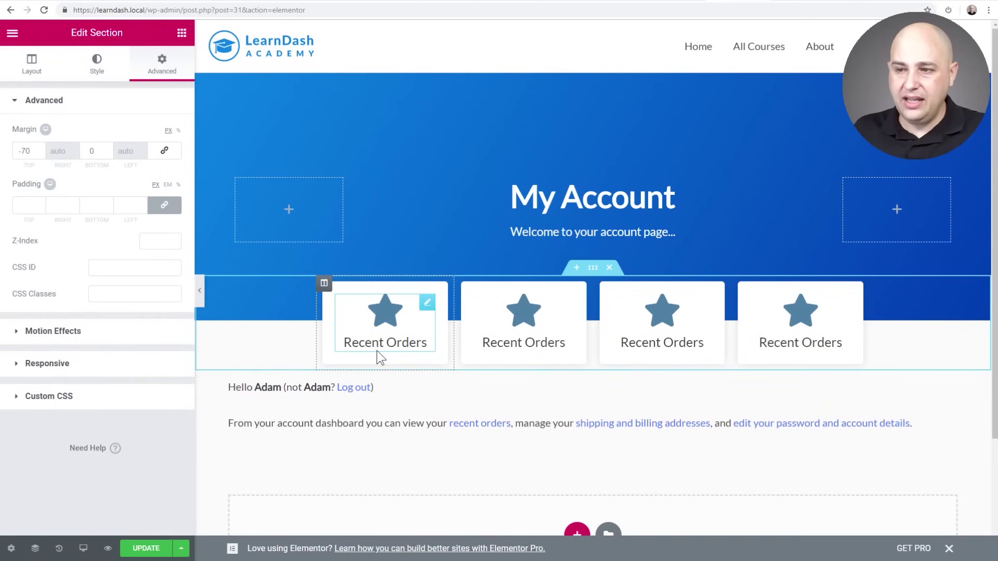
# - Change the first Recent Orders box's icon to the shopping cart, searching the icon library for "shop"
pyautogui.click(389, 322)
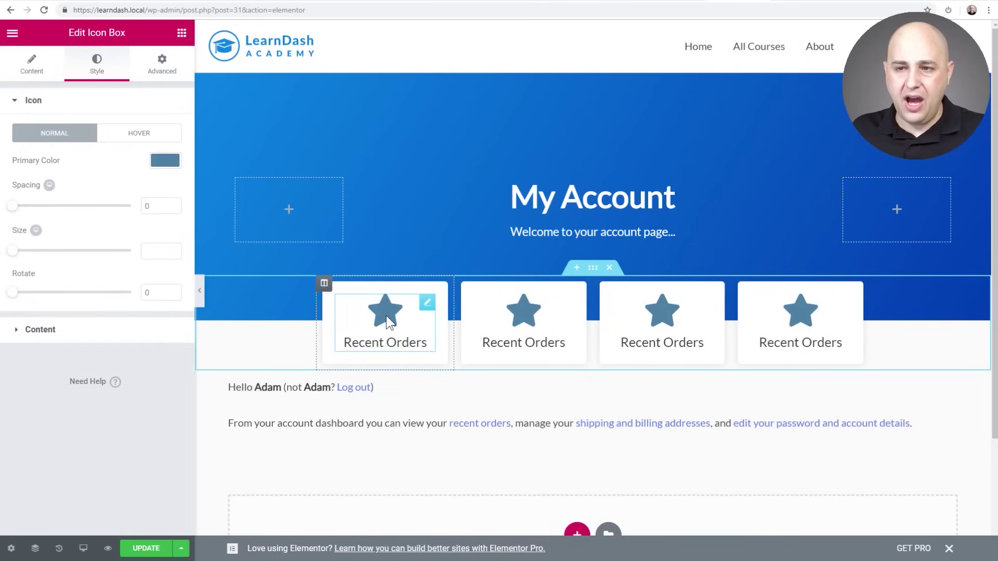
pyautogui.click(34, 69)
pyautogui.moveTo(56, 206)
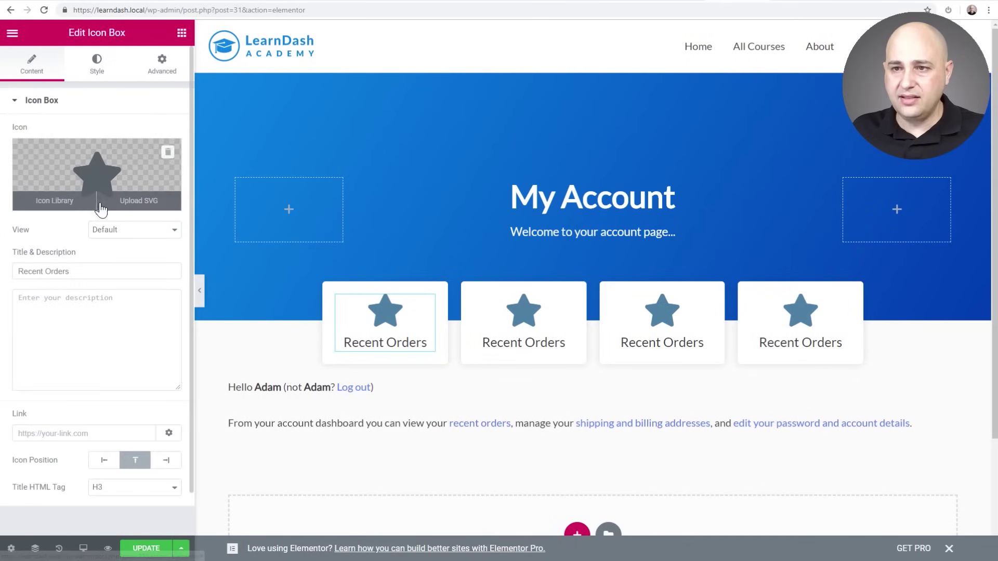
pyautogui.click(54, 201)
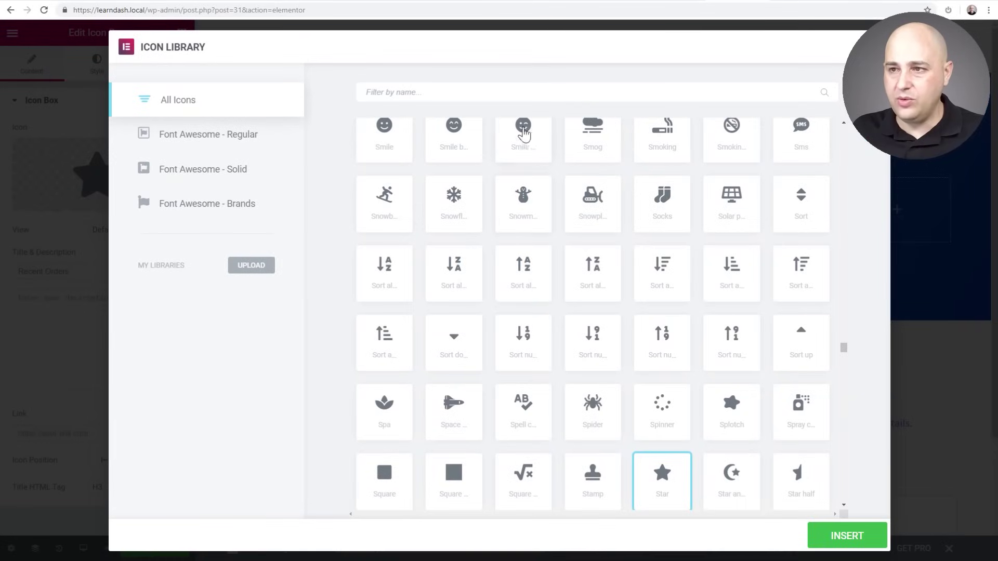
pyautogui.click(488, 90)
pyautogui.write('sh')
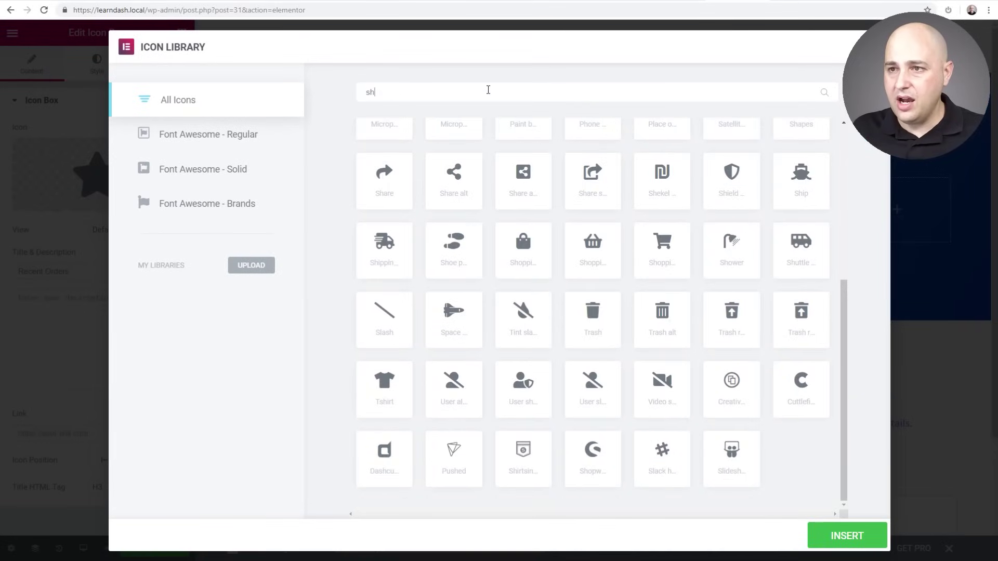
pyautogui.write('op')
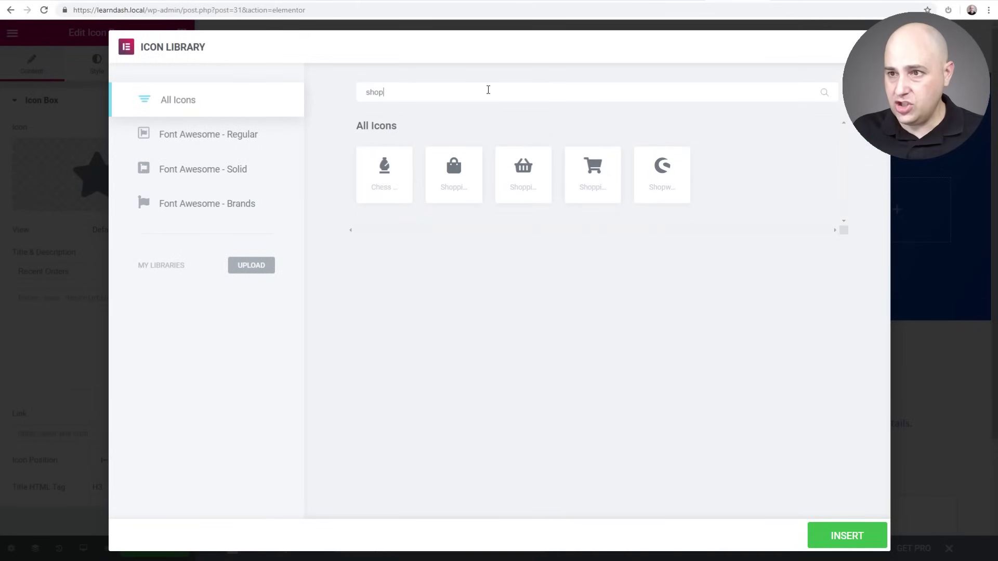
pyautogui.click(601, 167)
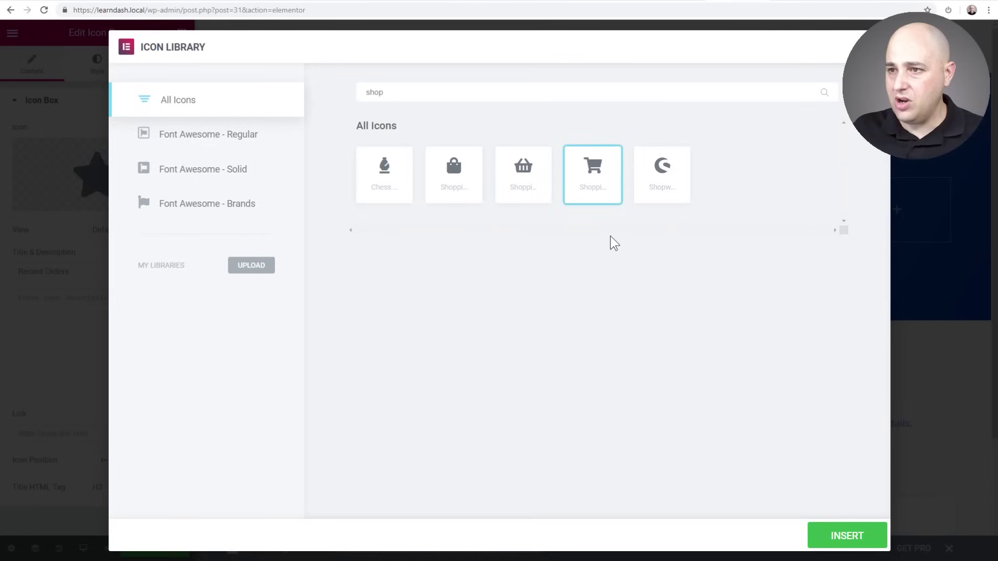
pyautogui.click(844, 540)
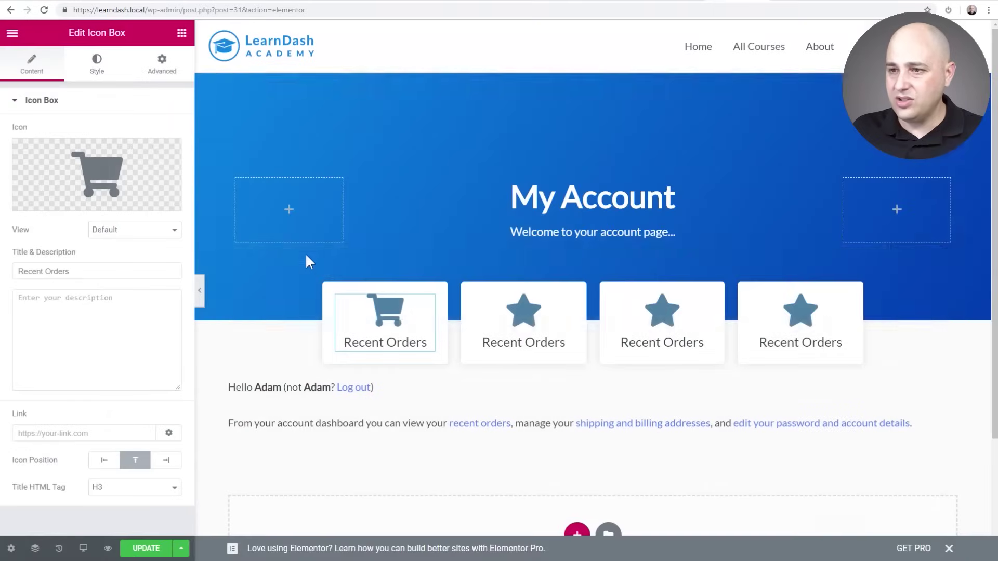
# - Change the second icon box's icon to the outlined circle with a down arrow, found with "down", and its title to Downloads
pyautogui.click(528, 333)
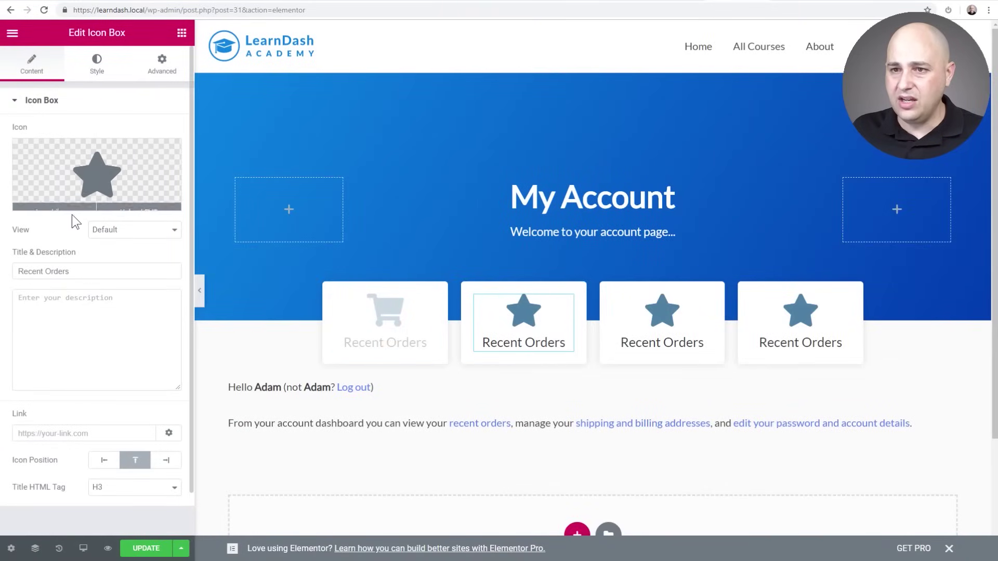
pyautogui.moveTo(52, 205)
pyautogui.click(154, 183)
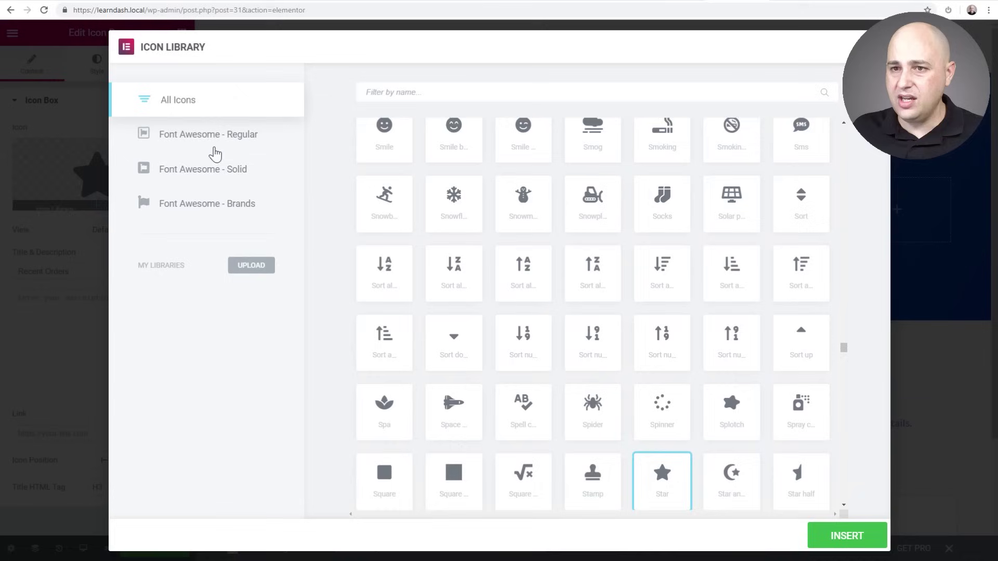
pyautogui.click(410, 91)
pyautogui.write('dow')
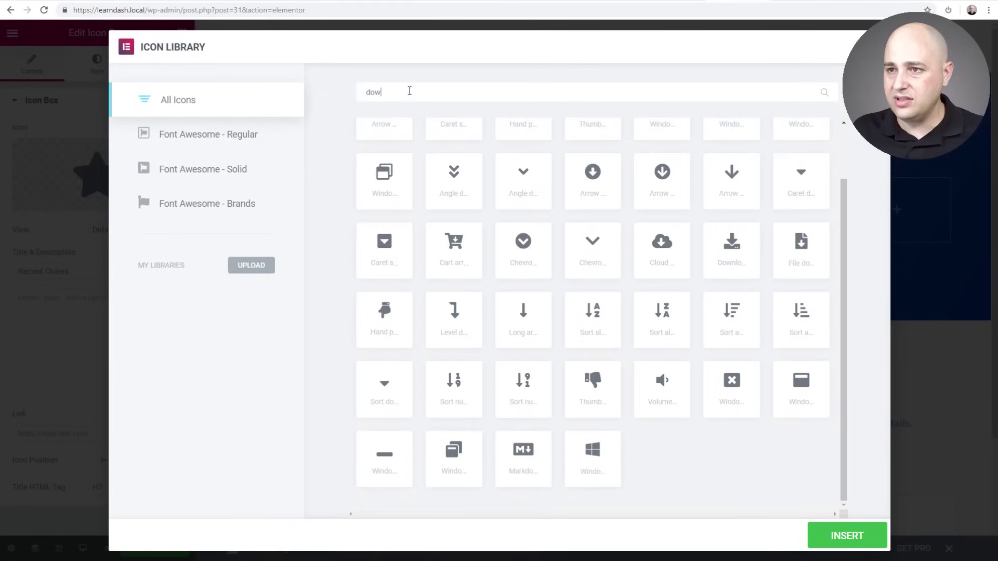
pyautogui.write('lo')
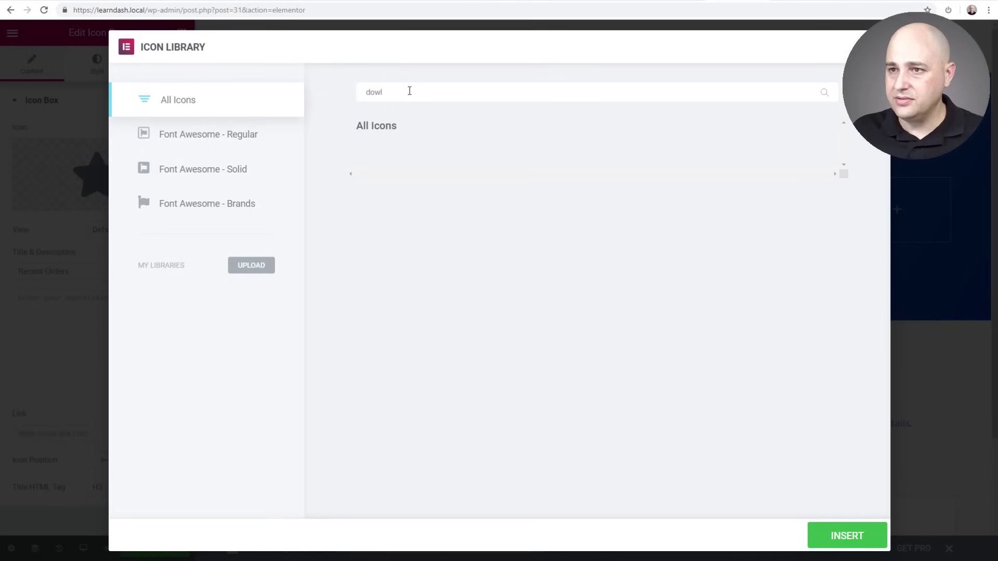
pyautogui.press('BackSpace')
pyautogui.write('n')
pyautogui.click(371, 180)
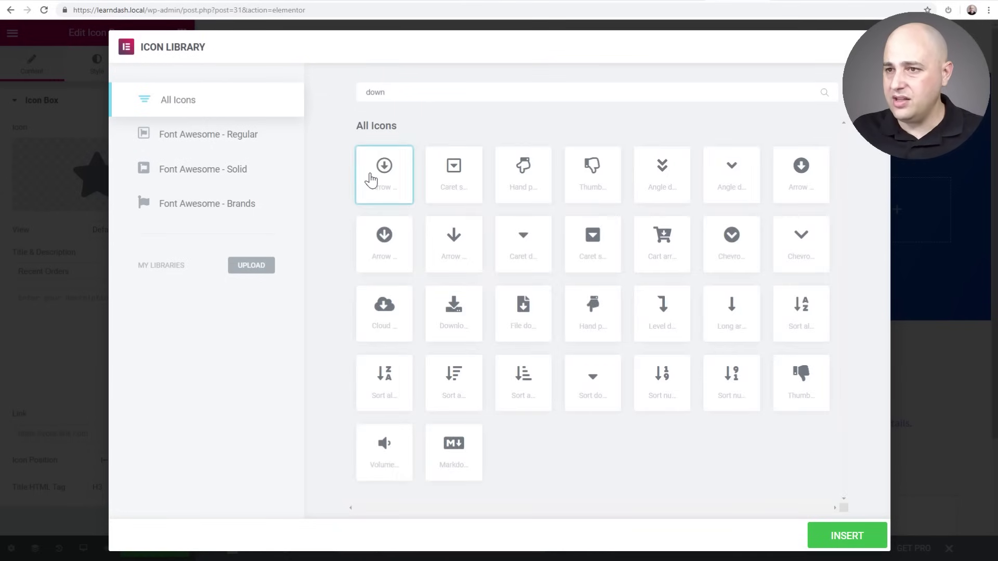
pyautogui.click(839, 546)
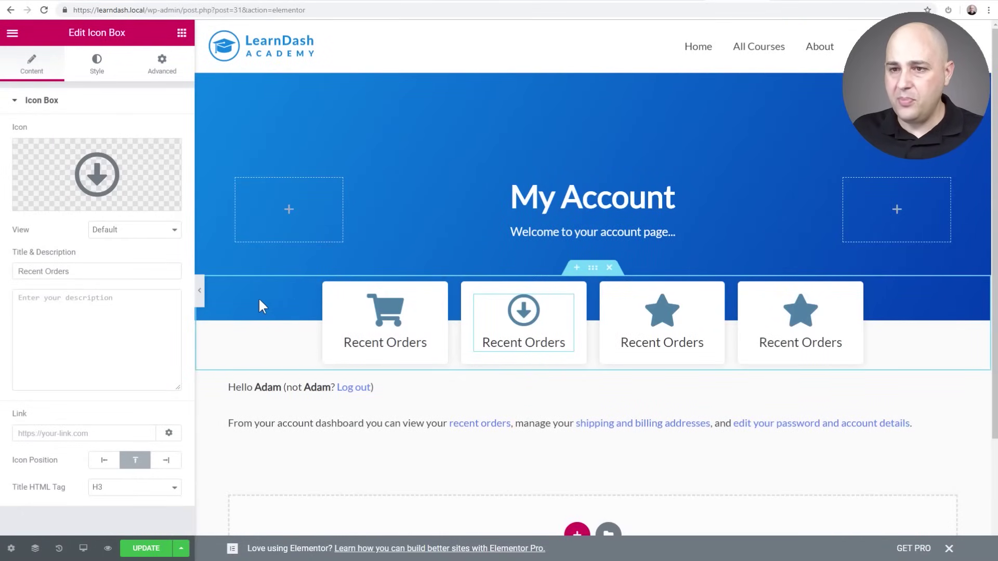
pyautogui.click(70, 271)
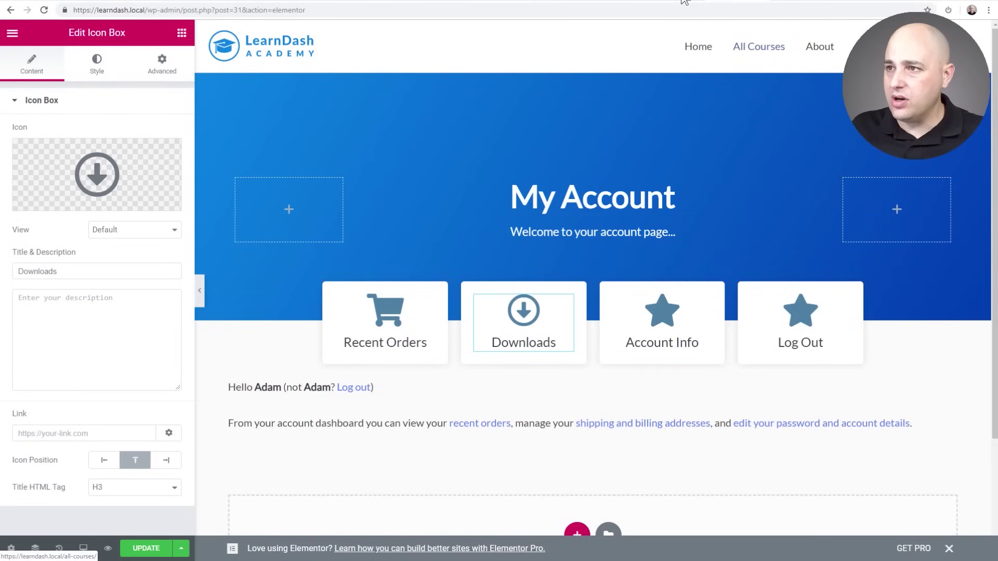
# - Copy the Orders endpoint slug from the account endpoints in the WooCommerce advanced settings, and return to the Elementor editor
pyautogui.click(619, 1)
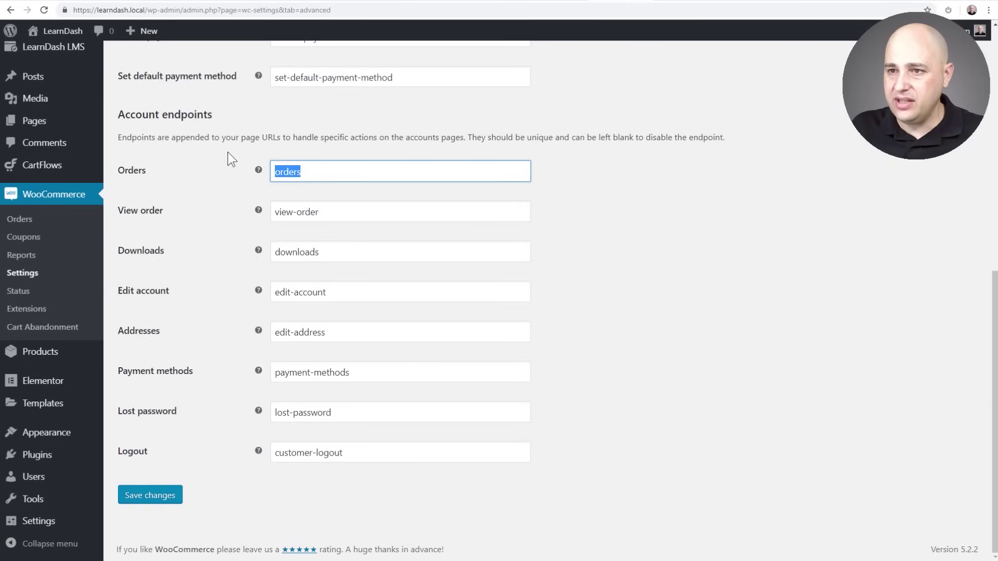
pyautogui.click(294, 172)
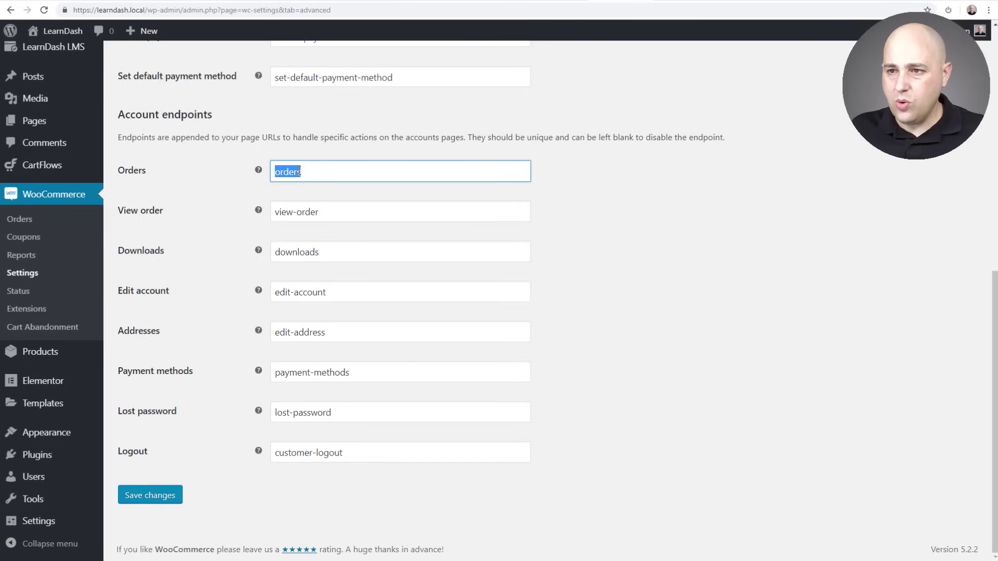
pyautogui.rightClick(290, 172)
pyautogui.click(322, 209)
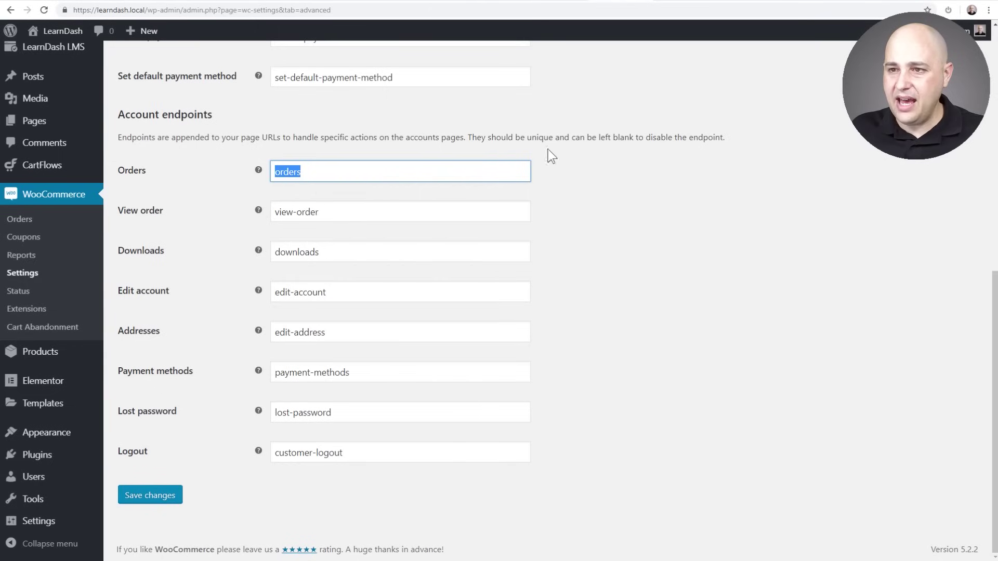
pyautogui.click(729, 3)
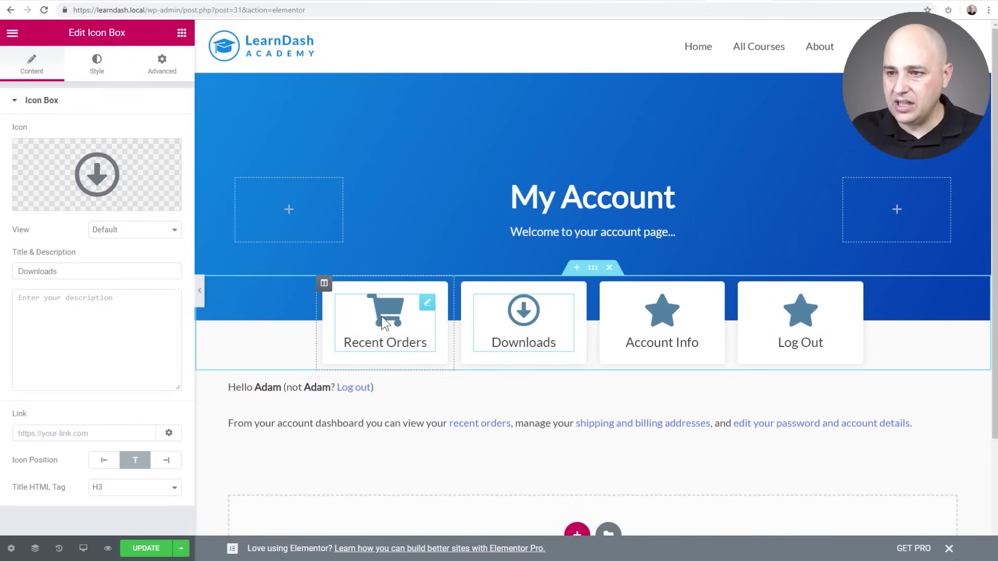
pyautogui.click(385, 323)
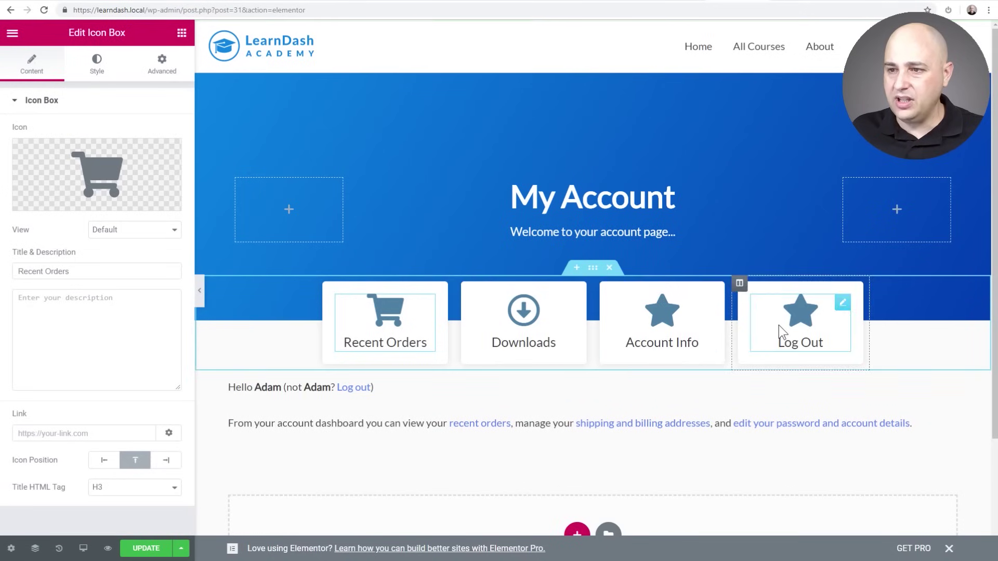
pyautogui.click(45, 432)
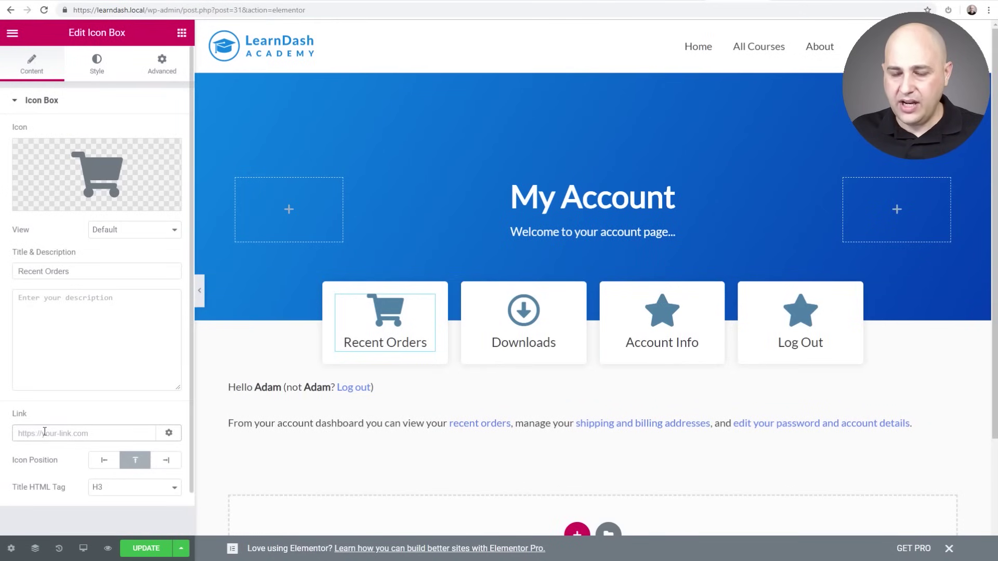
pyautogui.write('my')
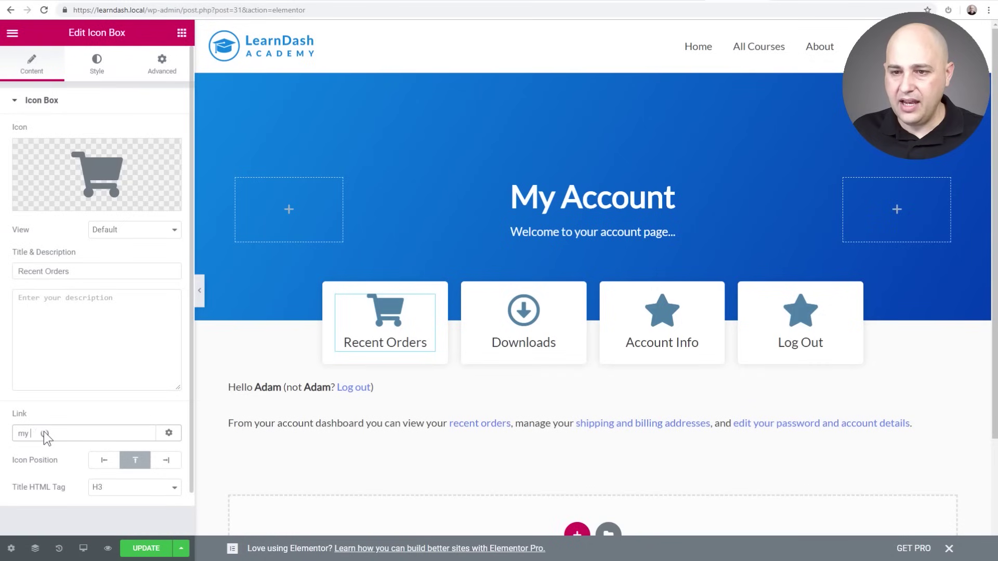
pyautogui.write(' accou')
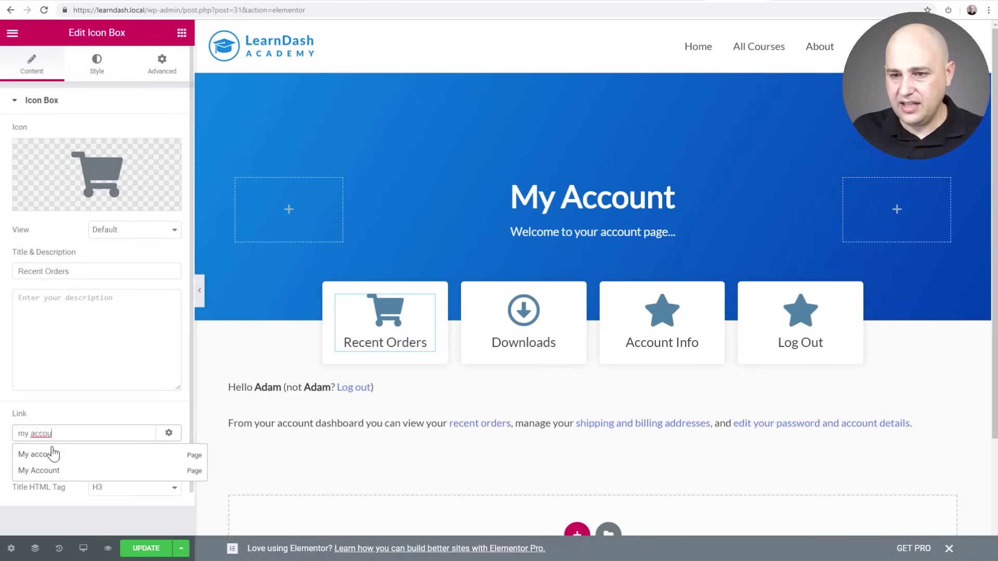
pyautogui.click(54, 458)
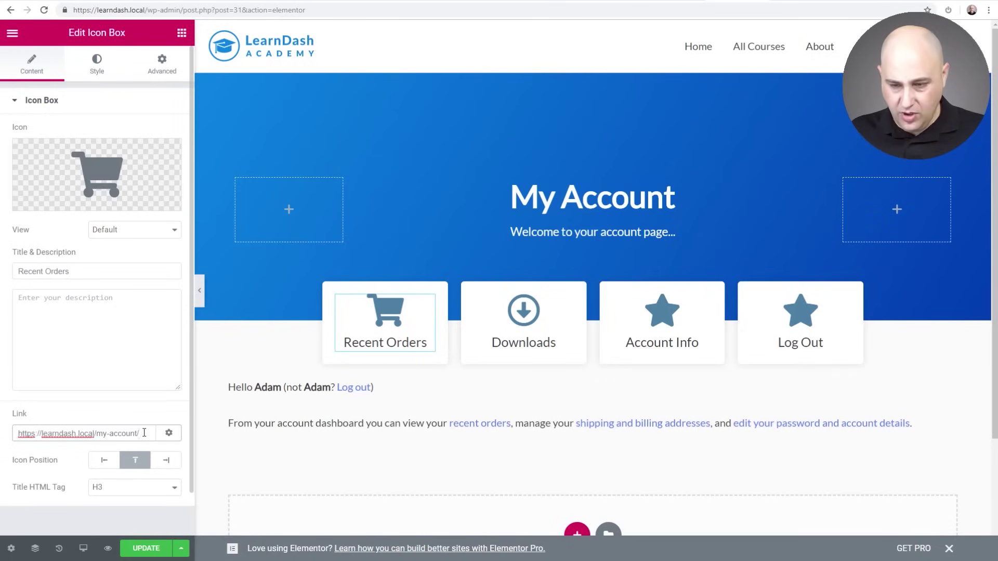
pyautogui.write('orders')
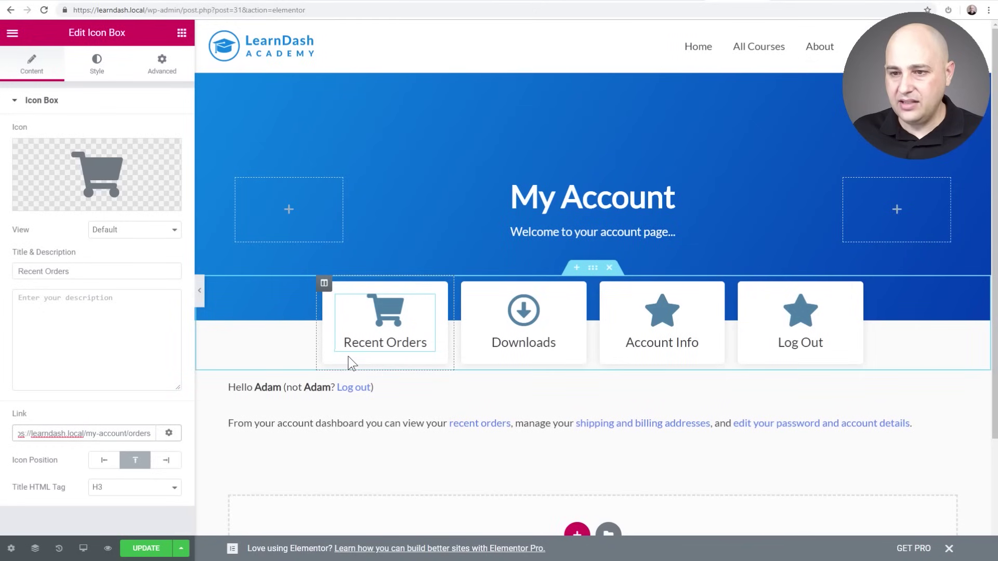
pyautogui.click(522, 323)
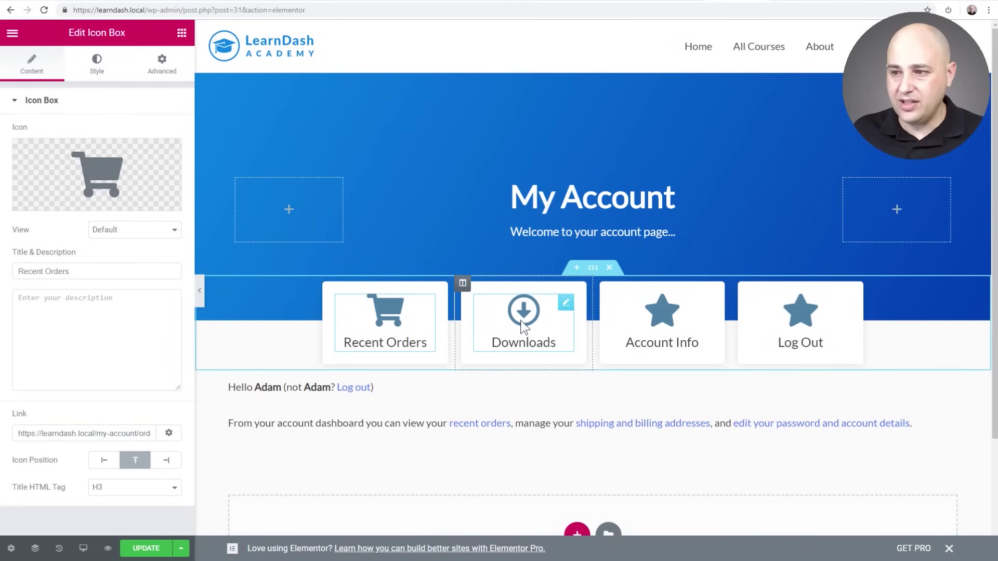
pyautogui.click(74, 433)
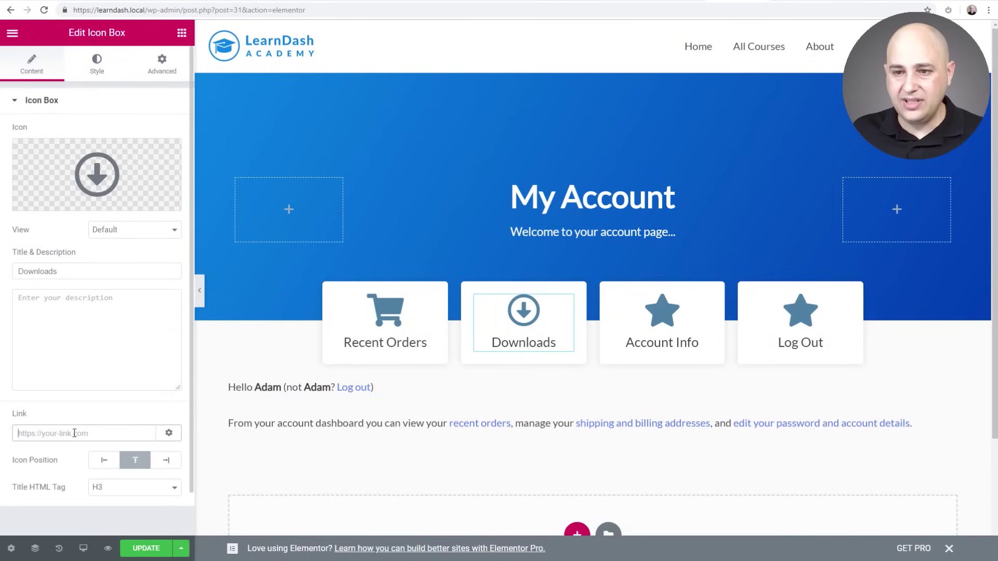
pyautogui.click(619, 2)
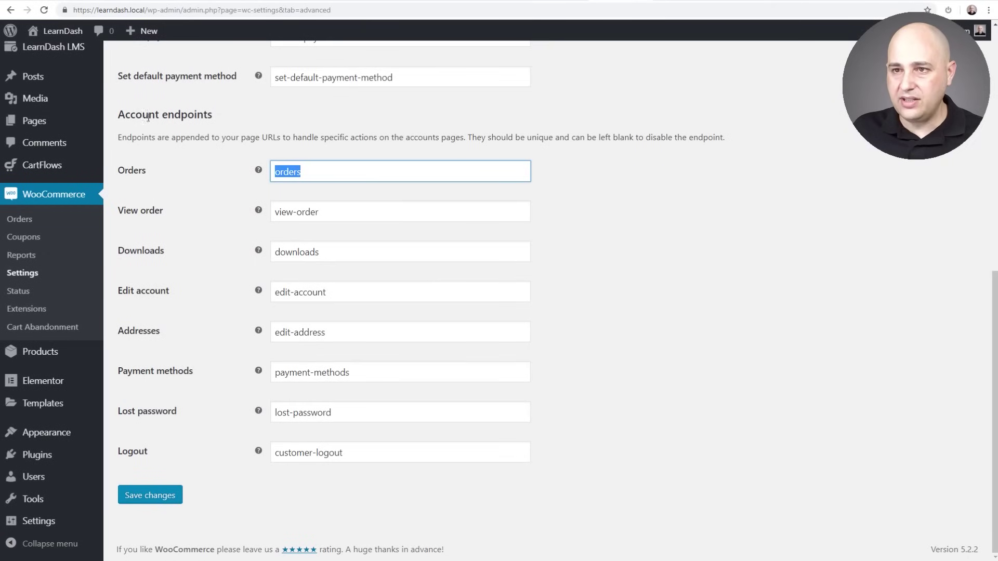
pyautogui.doubleClick(314, 252)
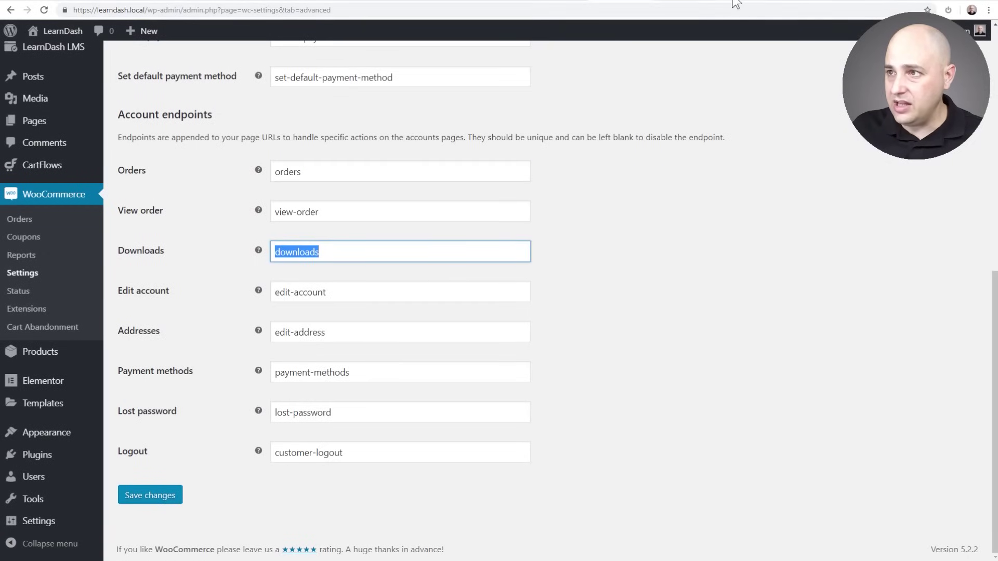
pyautogui.hotkey('ctrl', 'shift', 'Tab')
pyautogui.click(56, 433)
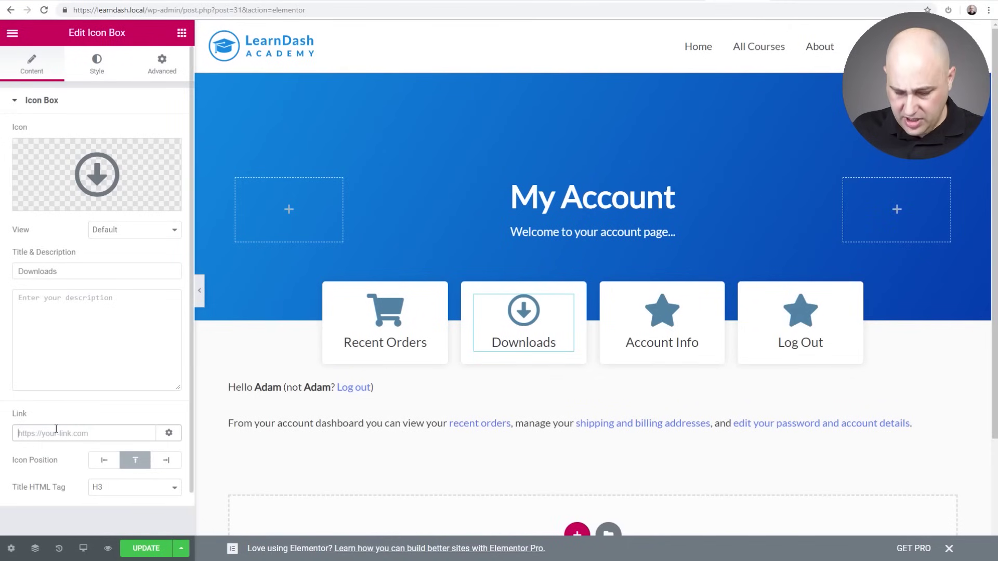
pyautogui.write('my accoun')
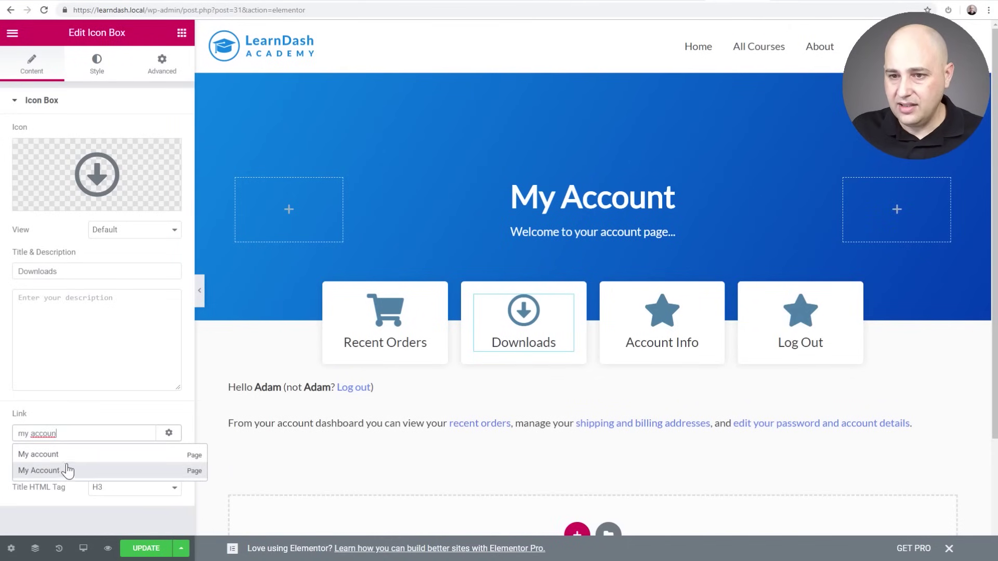
pyautogui.click(68, 470)
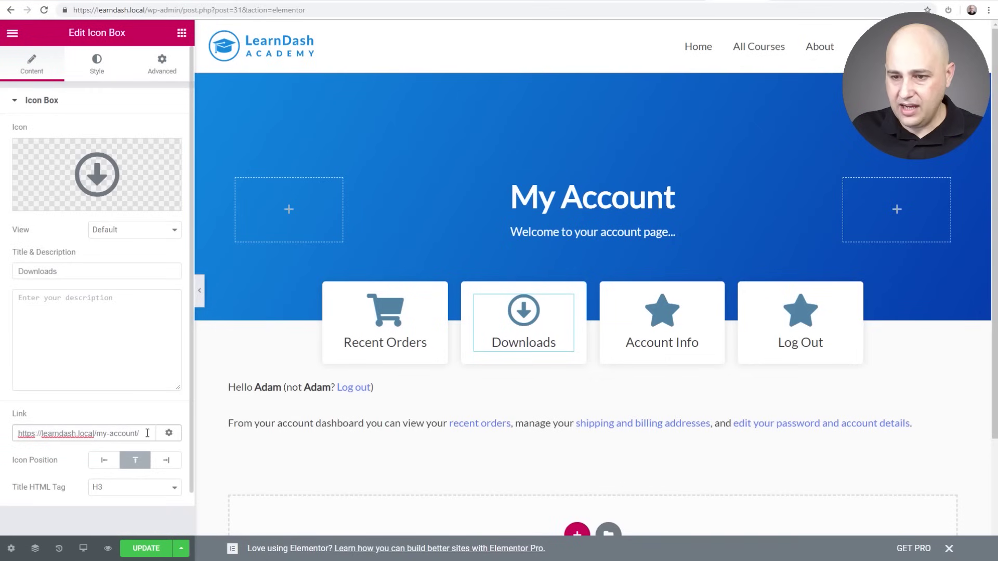
pyautogui.write('downloads')
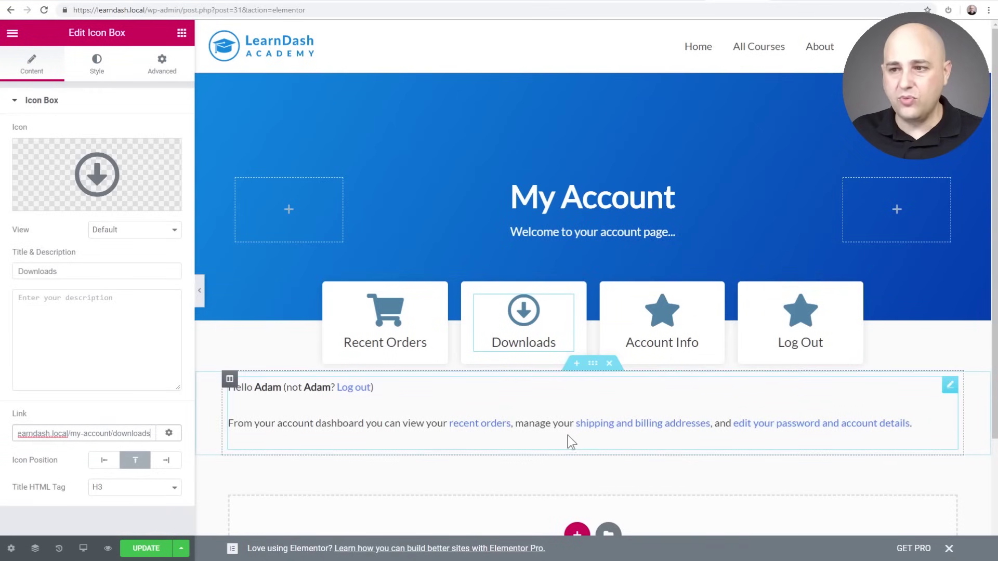
# - Set the boxed content width of the section holding the WooCommerce account shortcode to 850
pyautogui.scroll(-3, 541, 392)
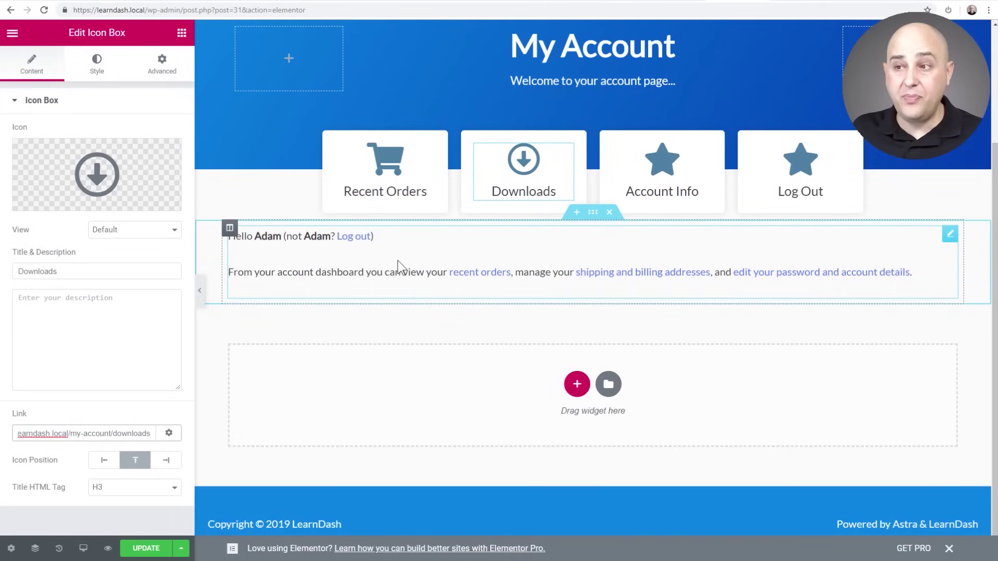
pyautogui.click(593, 213)
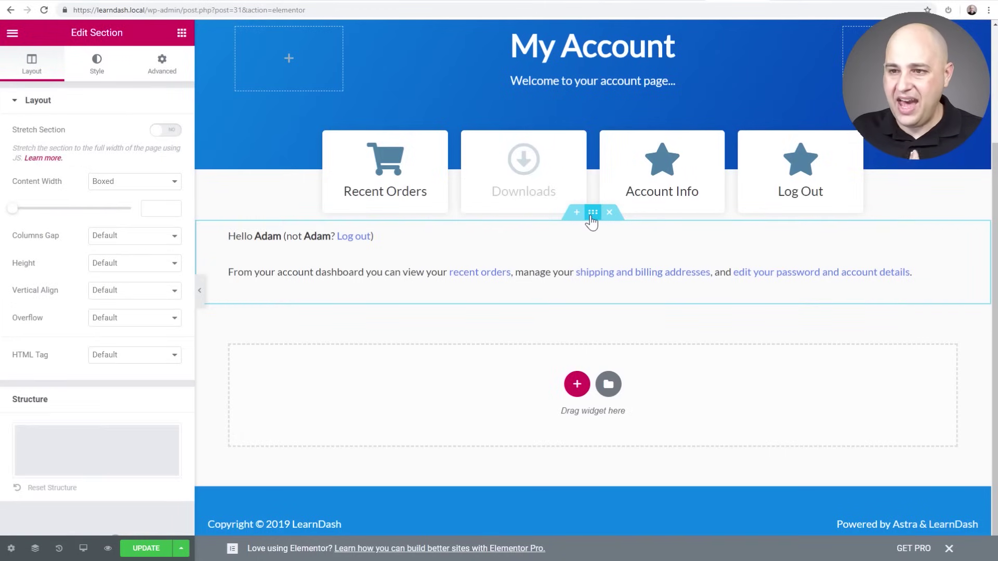
pyautogui.click(158, 208)
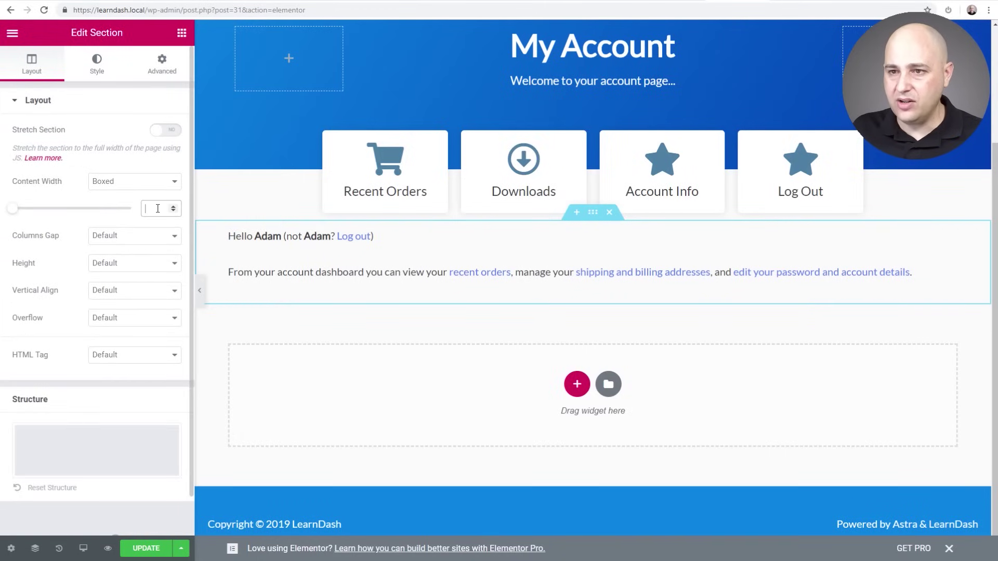
pyautogui.write('850')
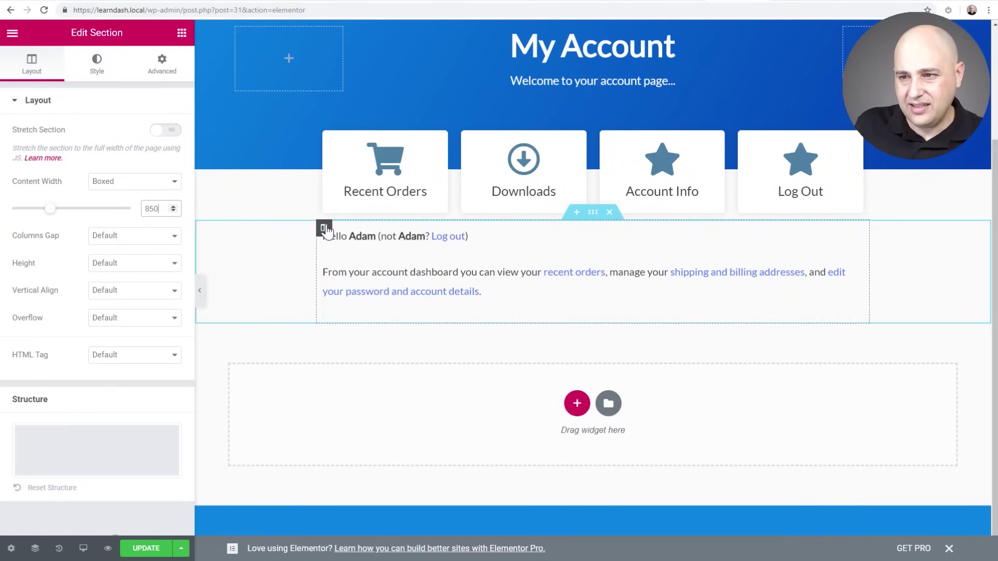
pyautogui.click(342, 265)
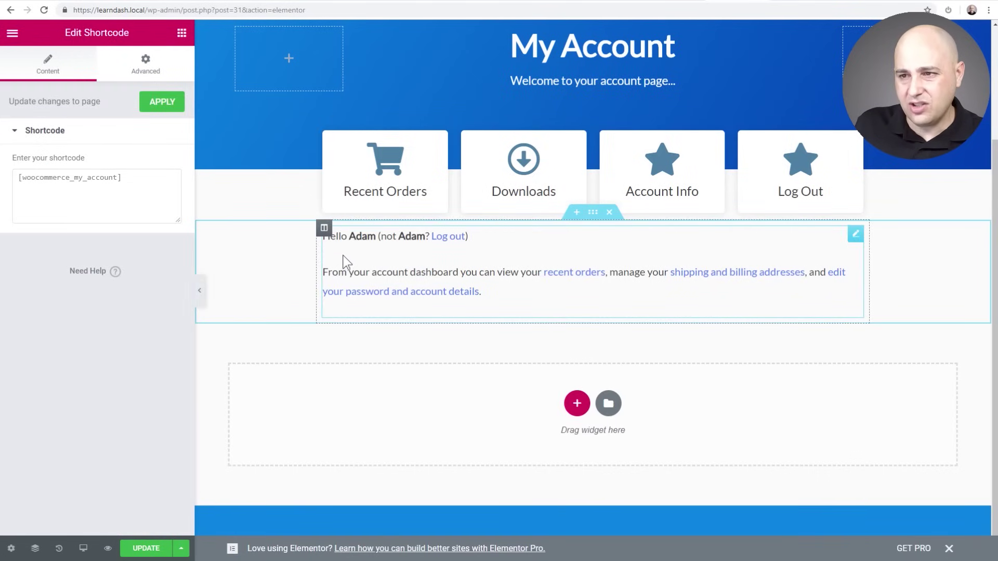
# - Give the account shortcode section a top and bottom margin of 70 px and update the page
pyautogui.click(591, 218)
pyautogui.click(159, 71)
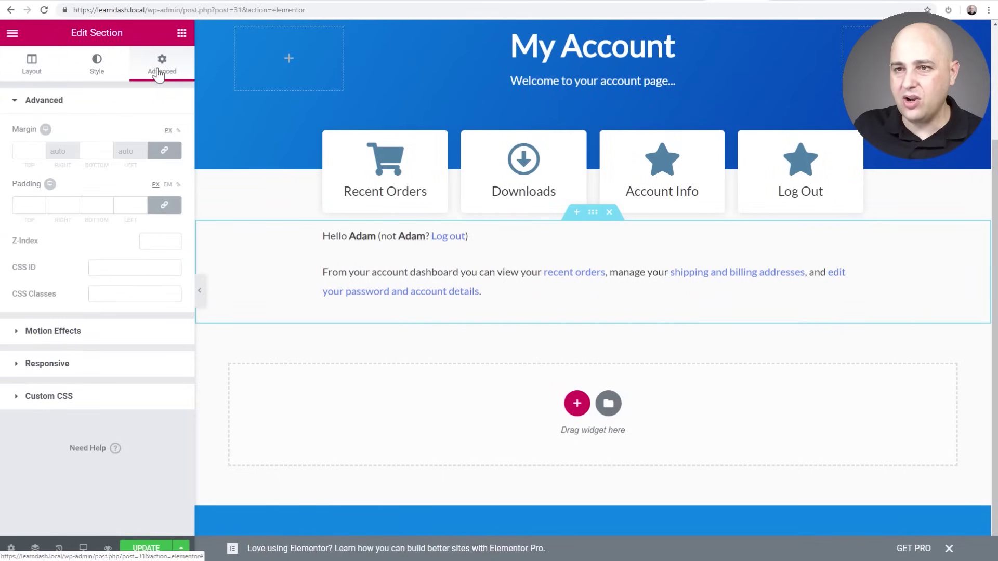
pyautogui.click(26, 150)
pyautogui.write('70')
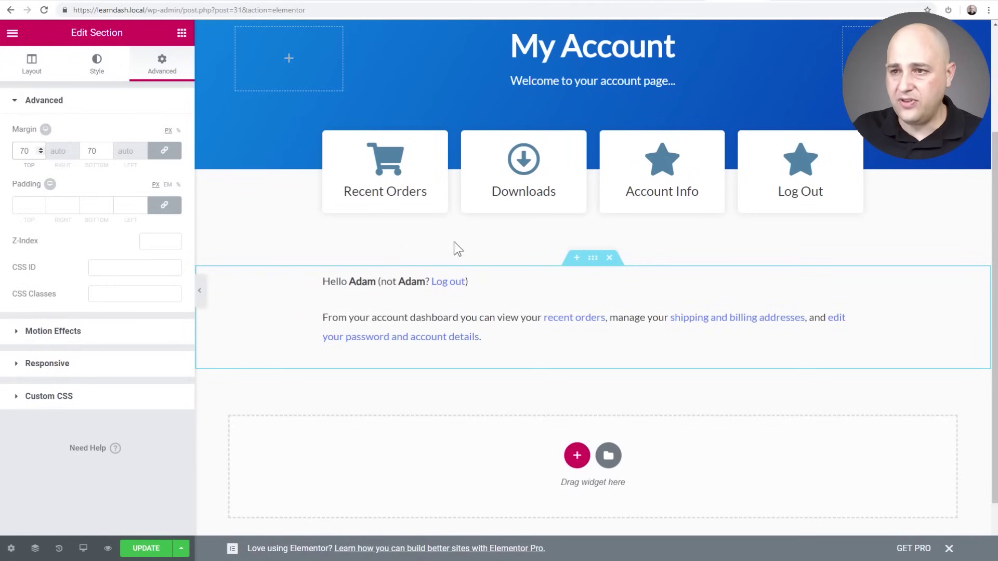
pyautogui.click(146, 549)
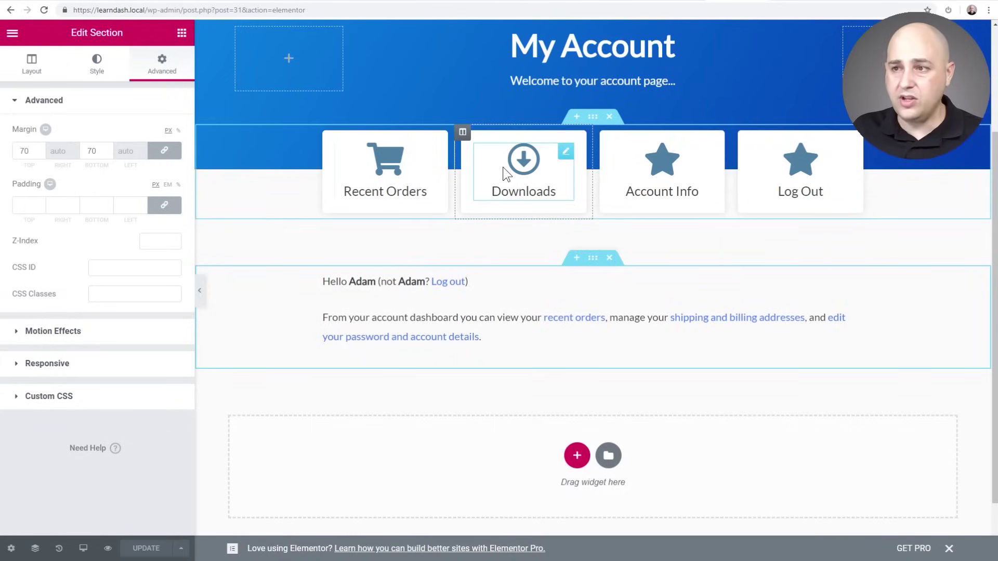
# - Exit Elementor to the WordPress page editor and view the live My account page through its permalink
pyautogui.click(12, 32)
pyautogui.click(94, 376)
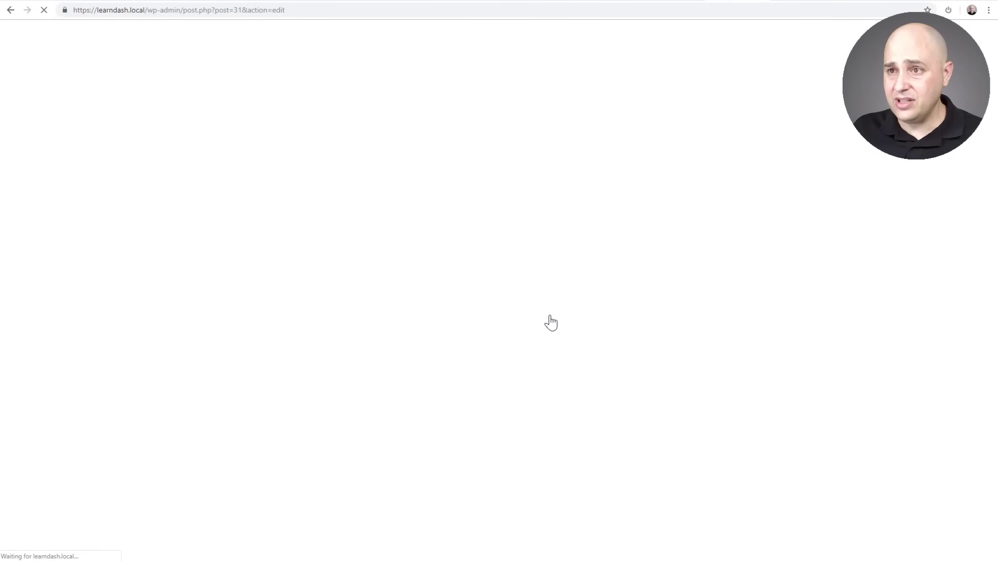
pyautogui.click(283, 183)
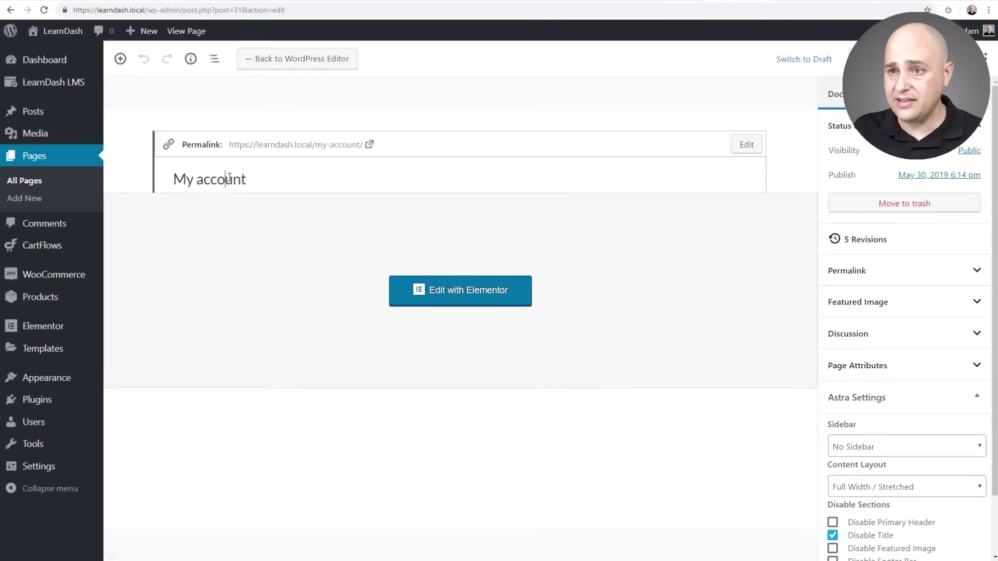
pyautogui.click(289, 145)
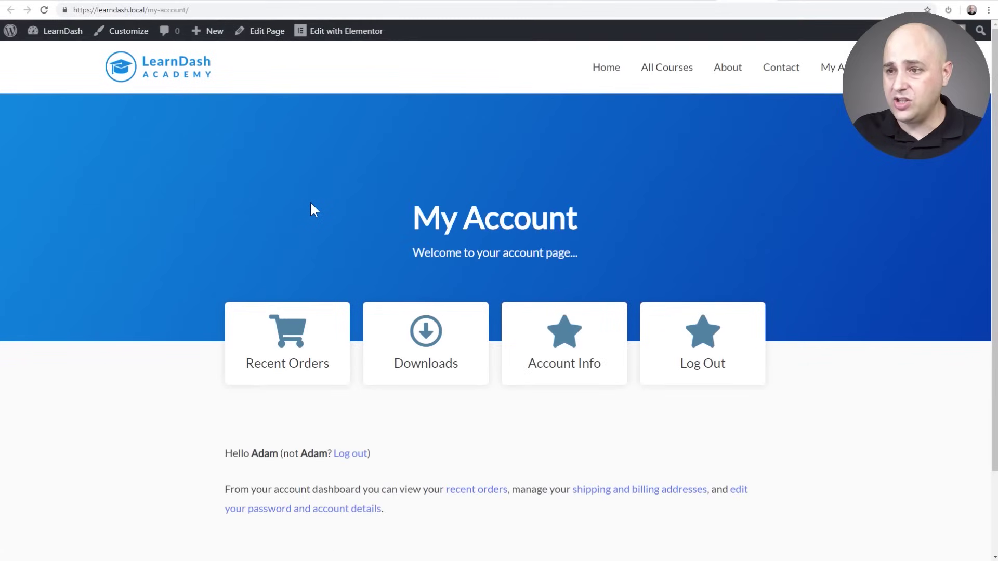
pyautogui.scroll(-2, 311, 209)
pyautogui.scroll(2, 312, 200)
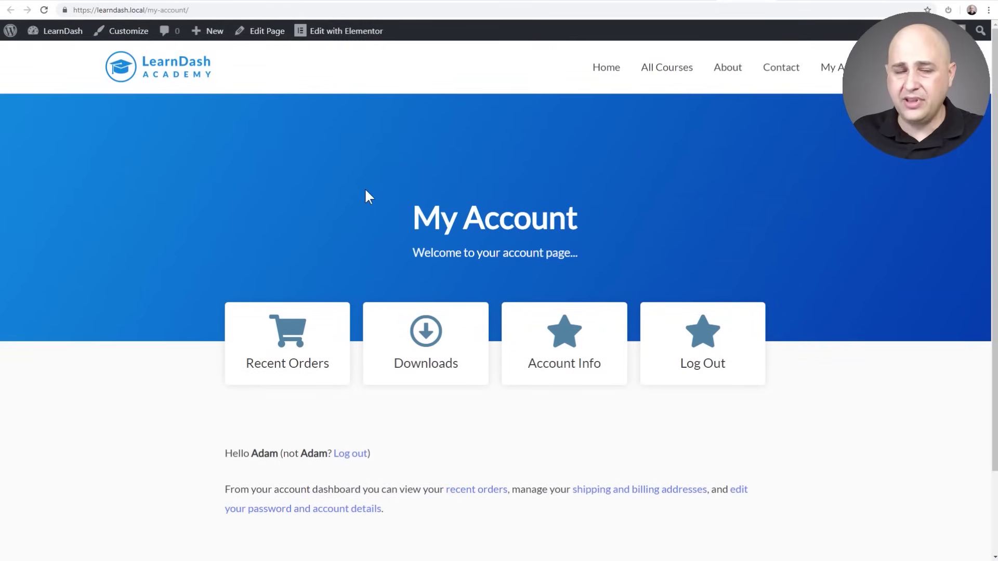
pyautogui.scroll(-2, 366, 194)
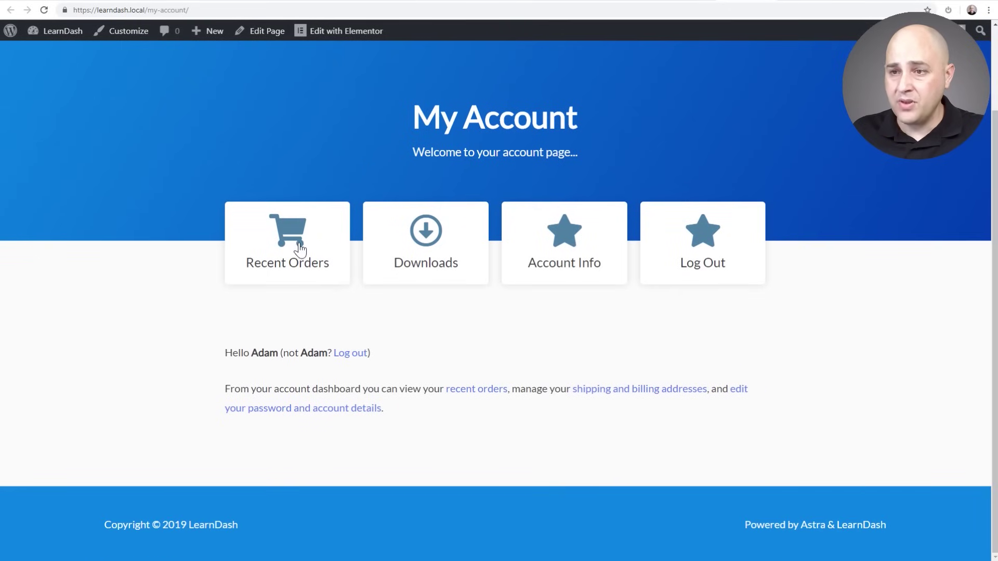
# - Test the Recent Orders and Downloads icon box links on the live account page
pyautogui.click(281, 242)
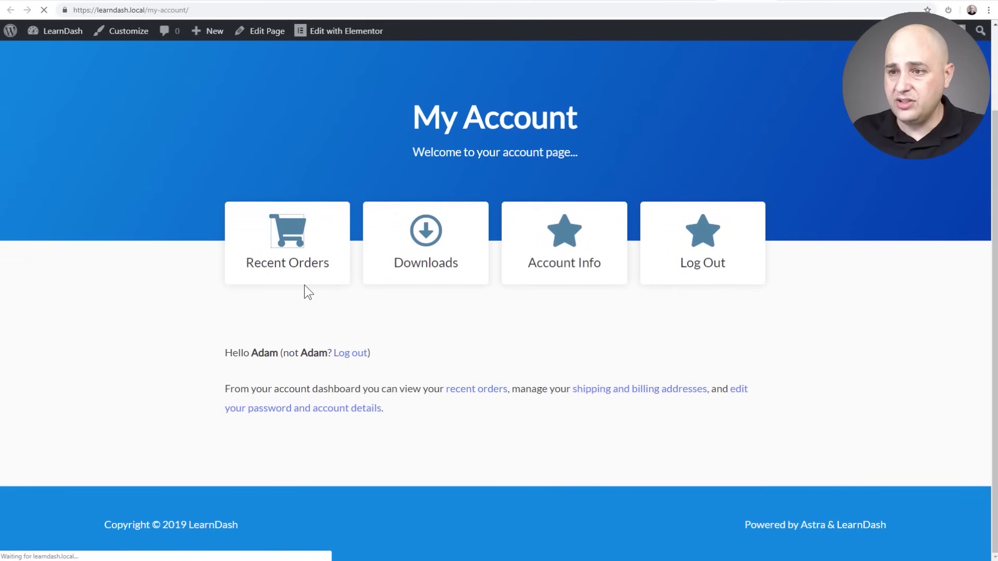
pyautogui.scroll(-2, 306, 289)
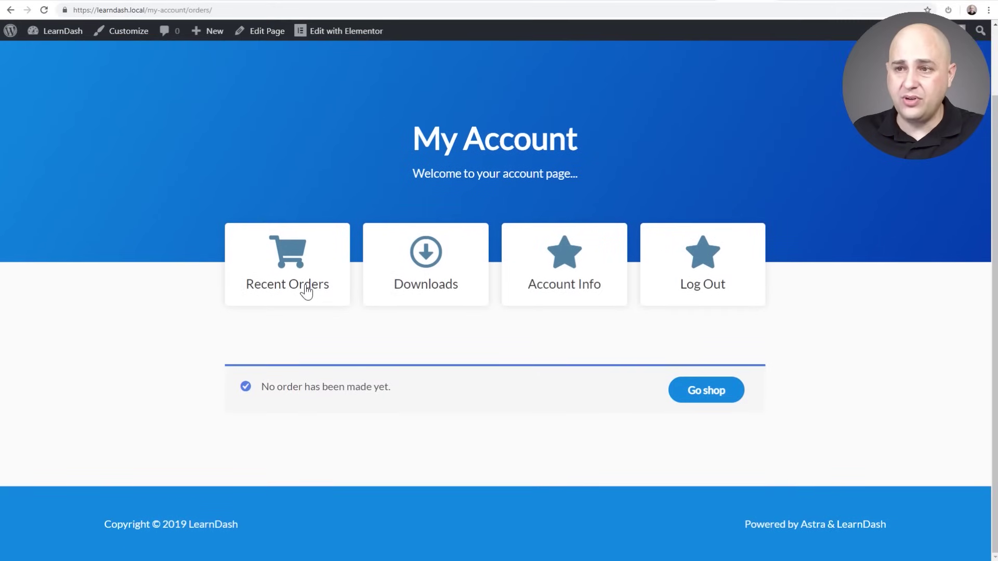
pyautogui.click(389, 280)
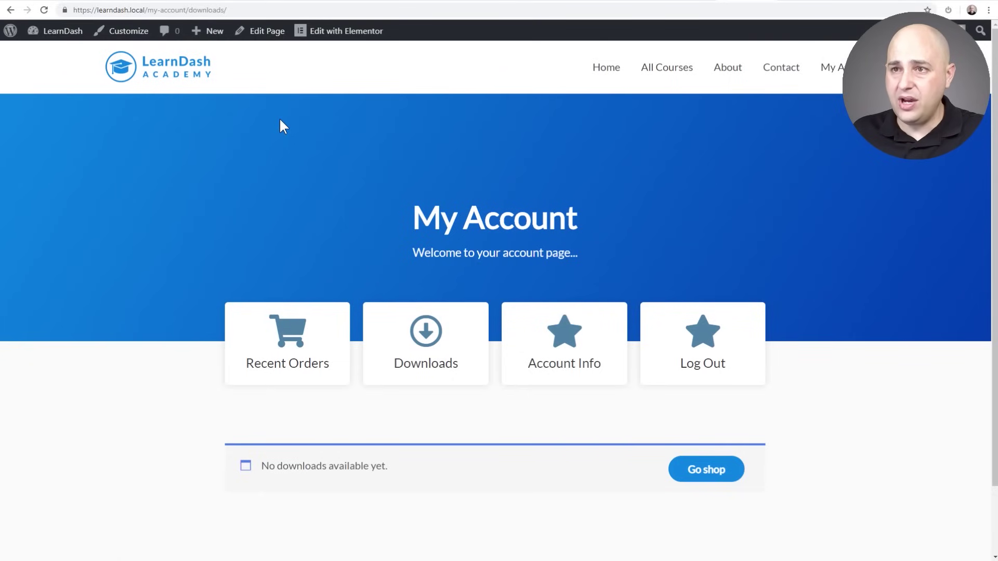
# - Enable the Transparent Header in the My account page's Astra settings, then update and view the page
pyautogui.click(265, 32)
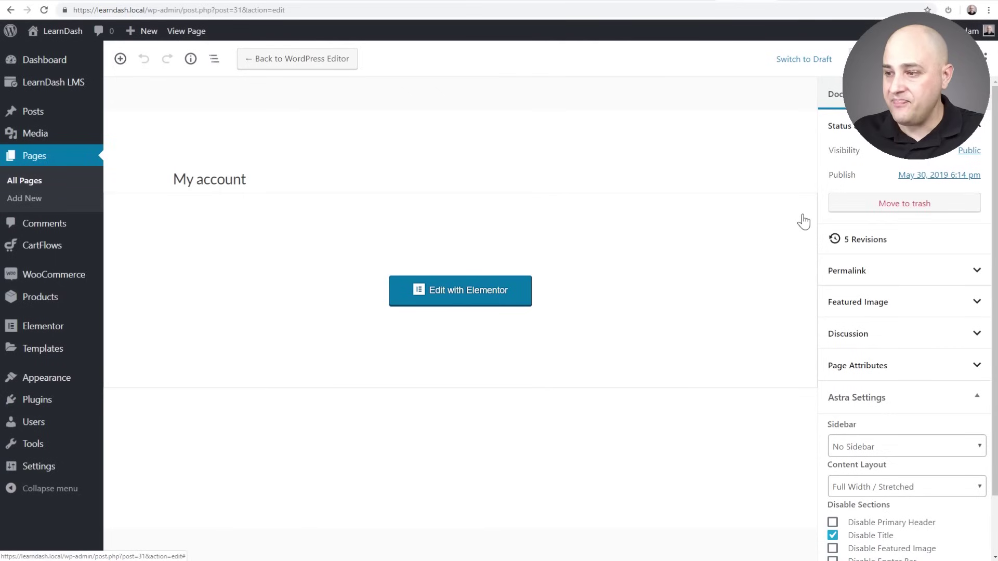
pyautogui.scroll(-1, 931, 343)
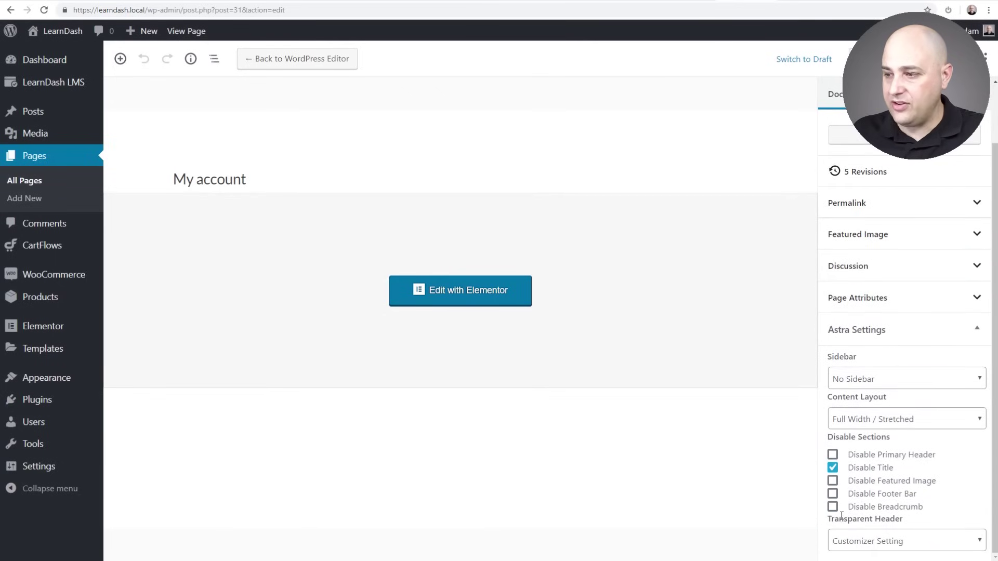
pyautogui.click(891, 540)
pyautogui.press('Down')
pyautogui.press('Return')
pyautogui.click(920, 59)
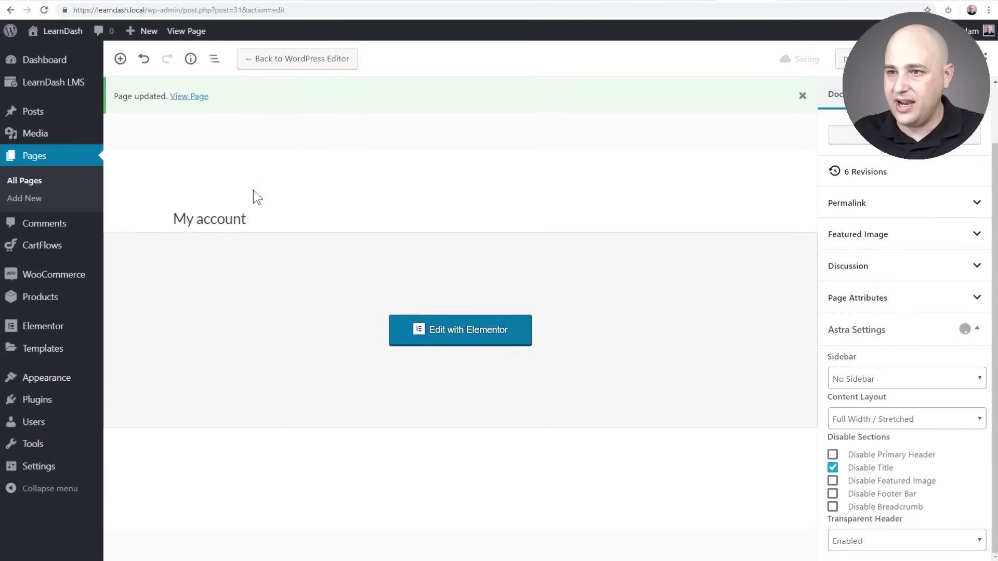
pyautogui.click(191, 97)
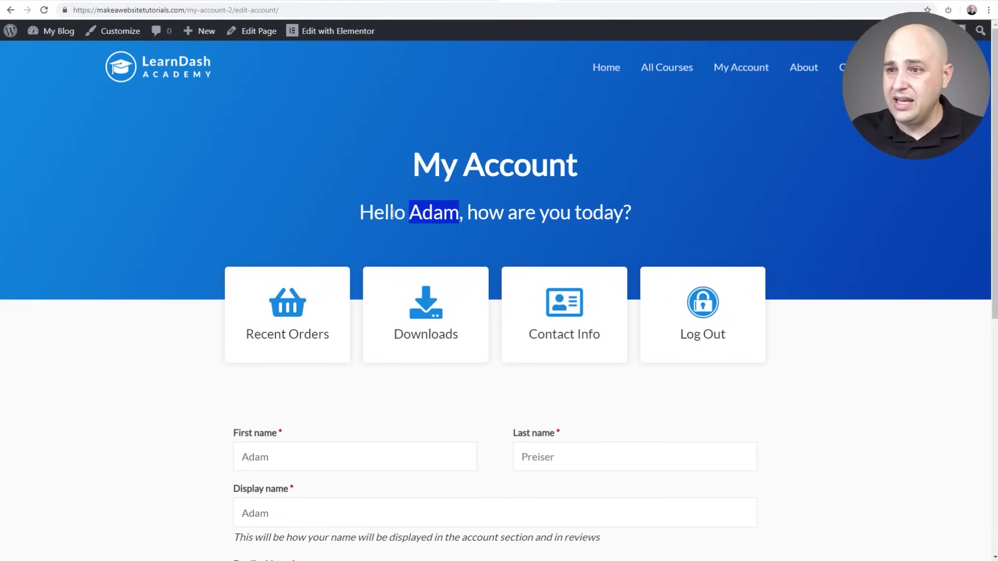
# - Open the demo site's My Account page in Elementor and place a Heading widget below the personalized greeting
pyautogui.moveTo(360, 214); pyautogui.dragTo(458, 213)
pyautogui.click(442, 214)
pyautogui.doubleClick(437, 214)
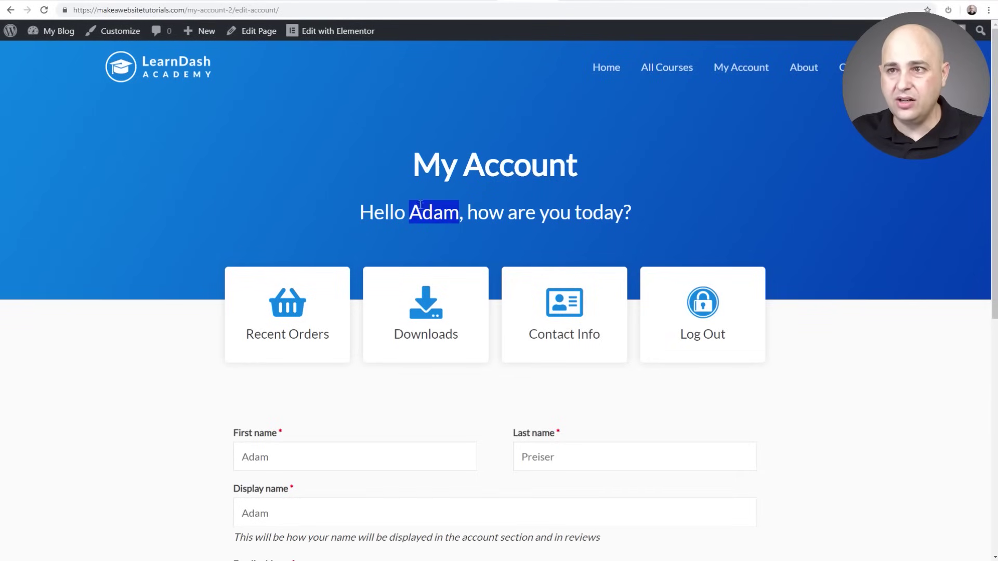
pyautogui.click(327, 32)
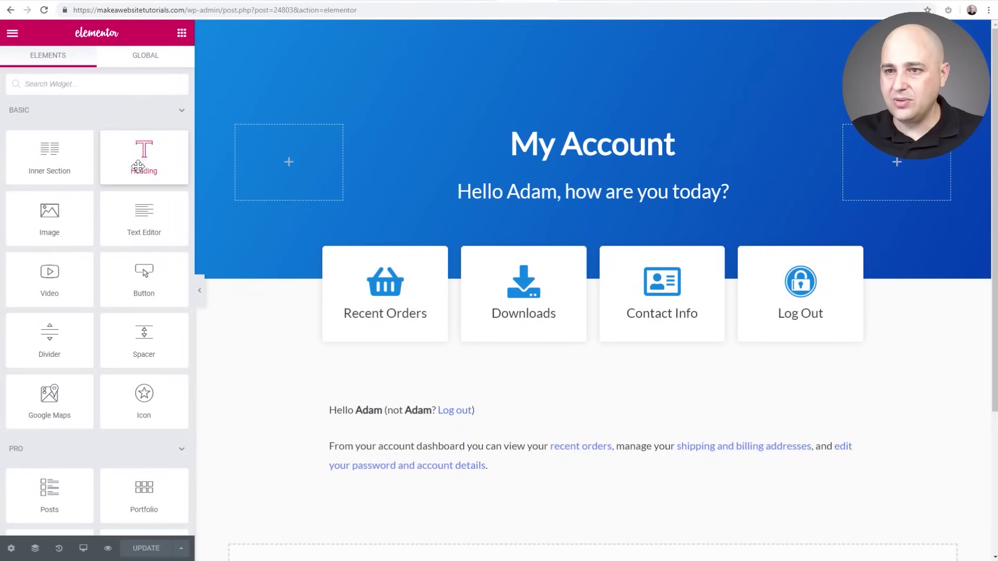
pyautogui.moveTo(141, 158); pyautogui.dragTo(501, 210)
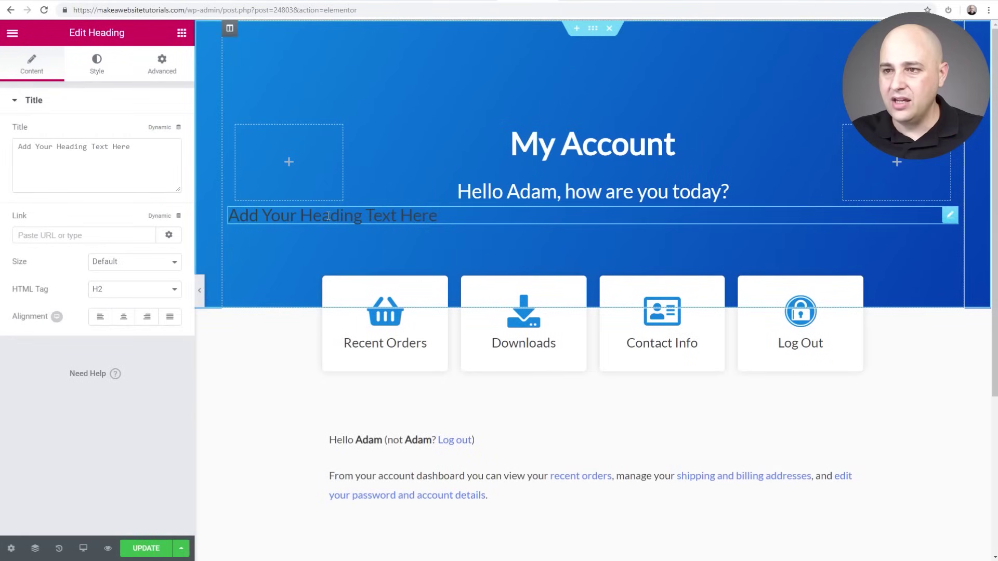
# - Make the new heading's title a dynamic User Info value using the First Name field
pyautogui.click(157, 129)
pyautogui.scroll(-1, 96, 171)
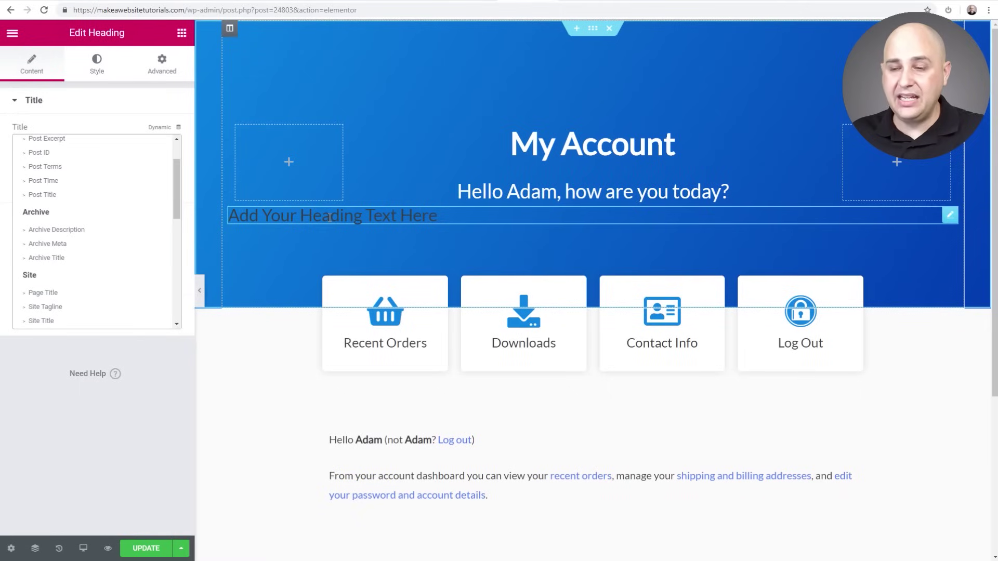
pyautogui.moveTo(177, 171); pyautogui.dragTo(180, 205)
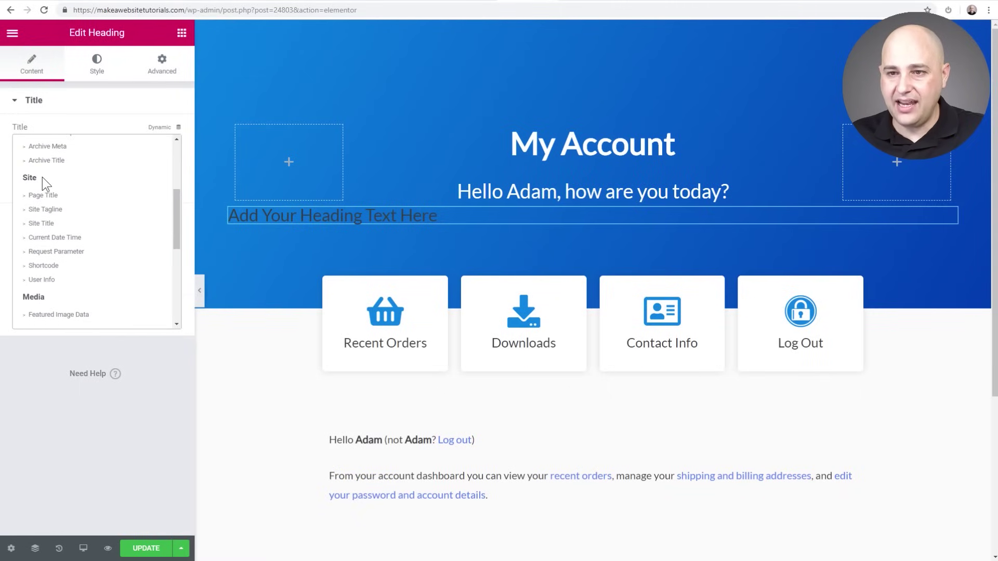
pyautogui.click(42, 281)
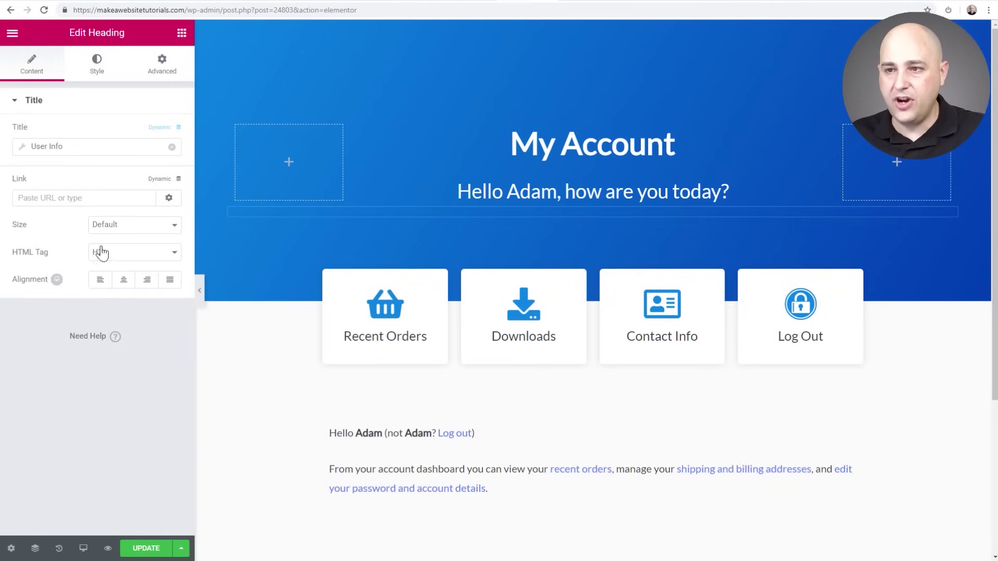
pyautogui.click(68, 146)
pyautogui.click(110, 211)
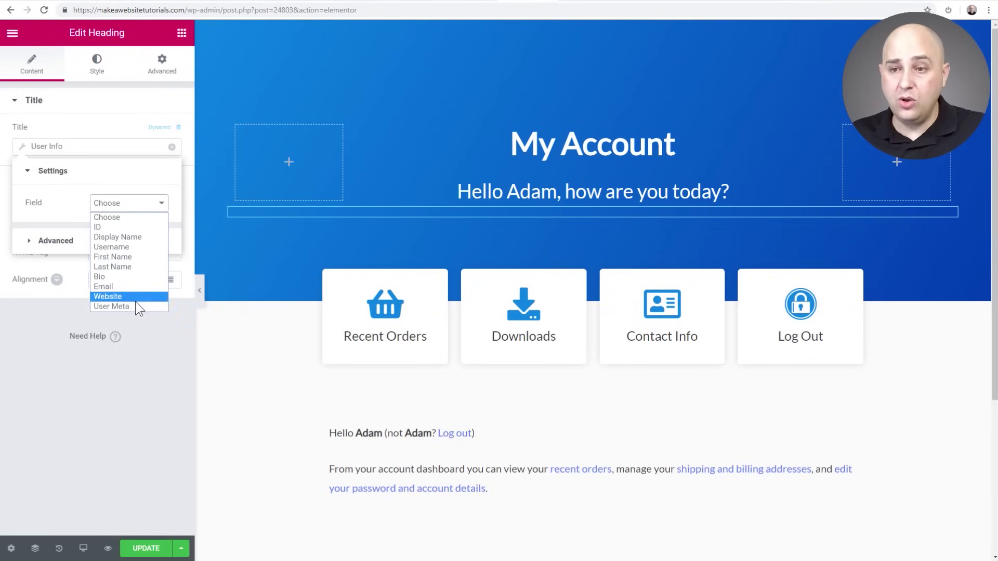
pyautogui.click(142, 259)
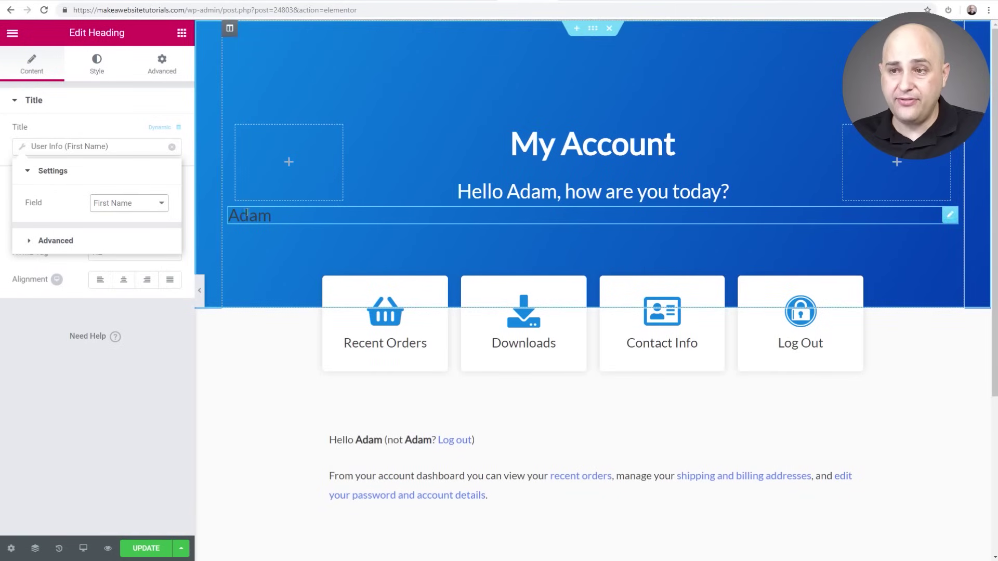
# - Examine the dynamic title's field choices and its advanced Before, After and Fallback options
pyautogui.click(126, 210)
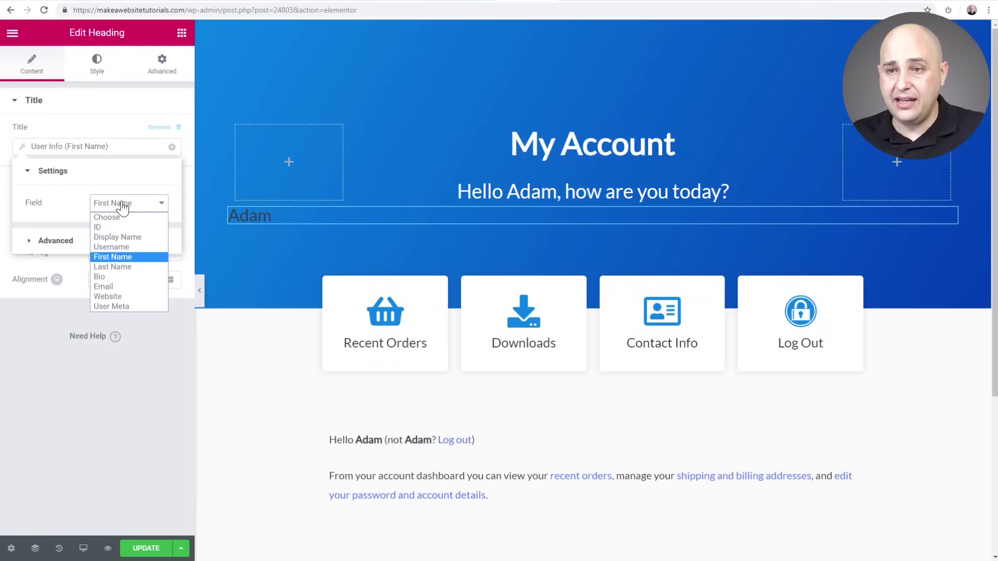
pyautogui.click(114, 180)
pyautogui.click(38, 206)
pyautogui.click(120, 236)
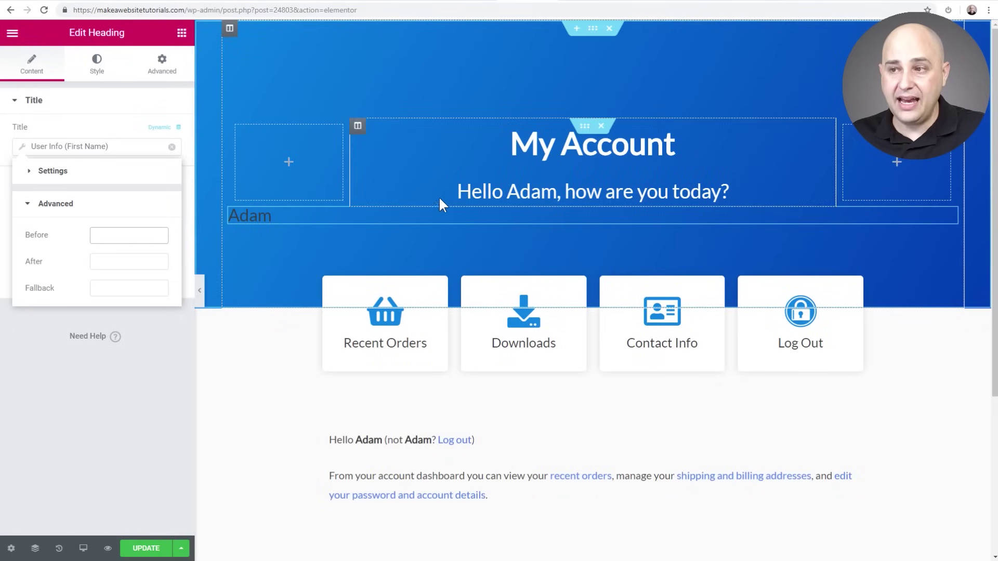
pyautogui.click(125, 261)
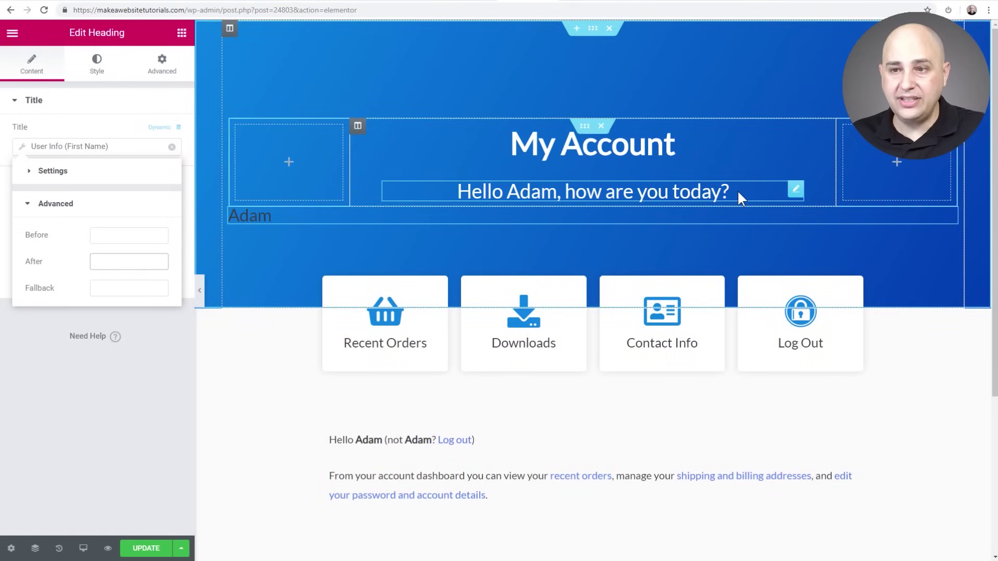
pyautogui.click(135, 286)
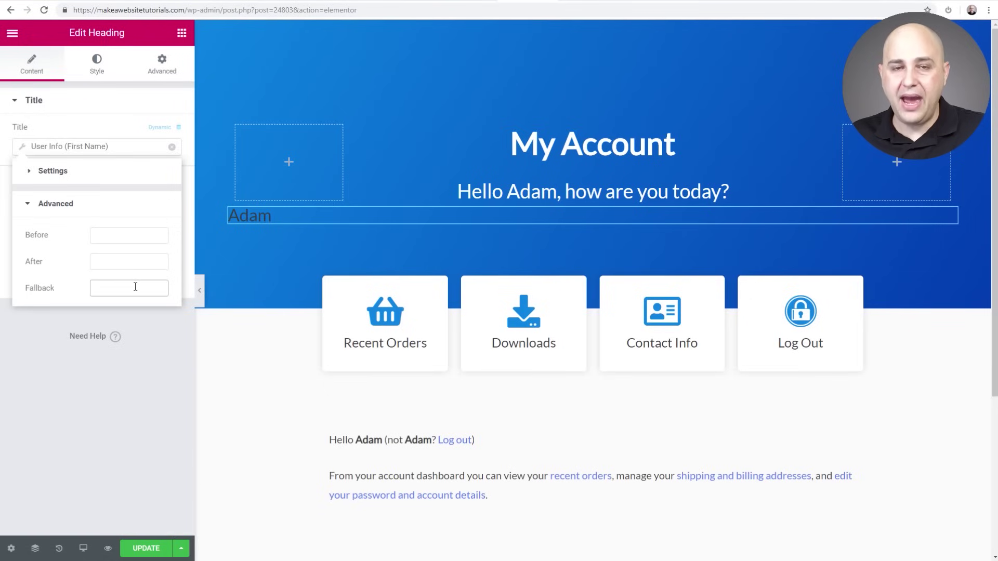
pyautogui.click(155, 345)
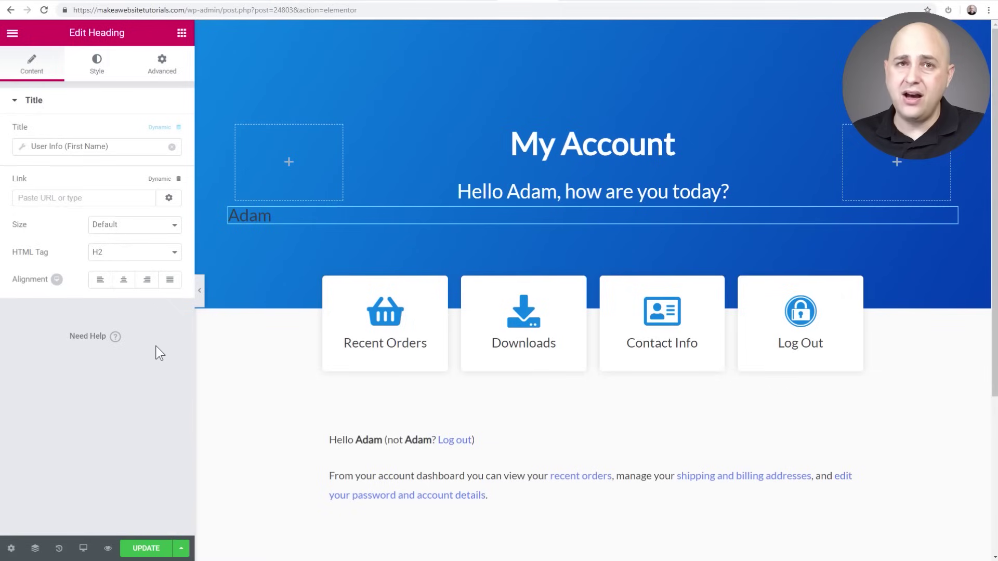